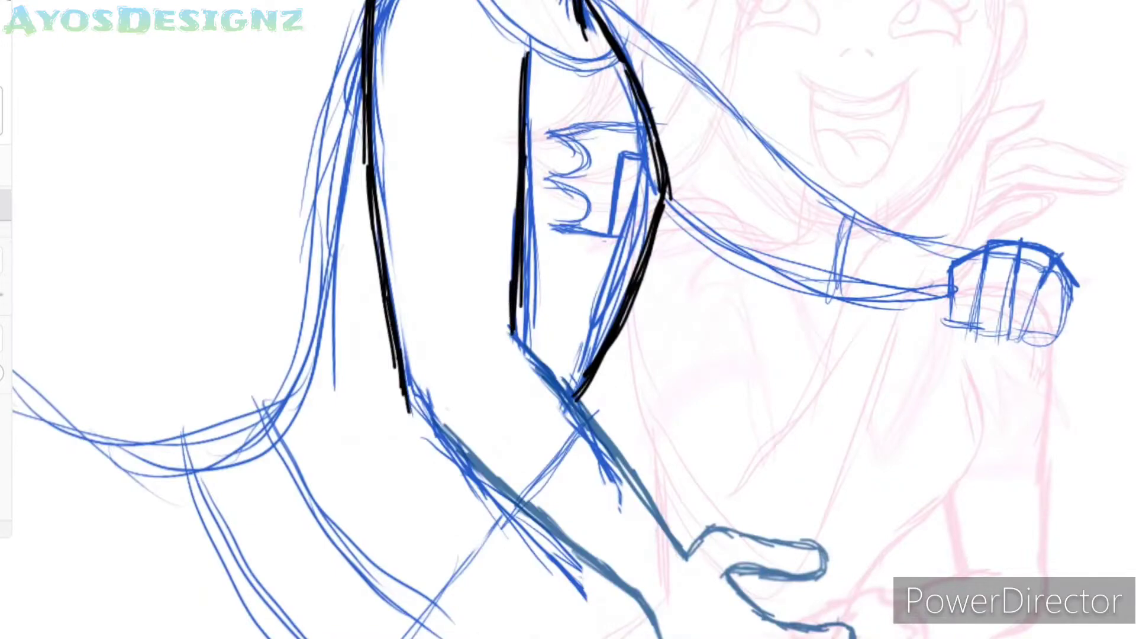
- Ink the bent arm's forearm in black and start the back line below the shoulder over the blue sketch
{"action": "left_click_drag", "start_coordinate": [568, 319], "coordinate": [786, 394]}
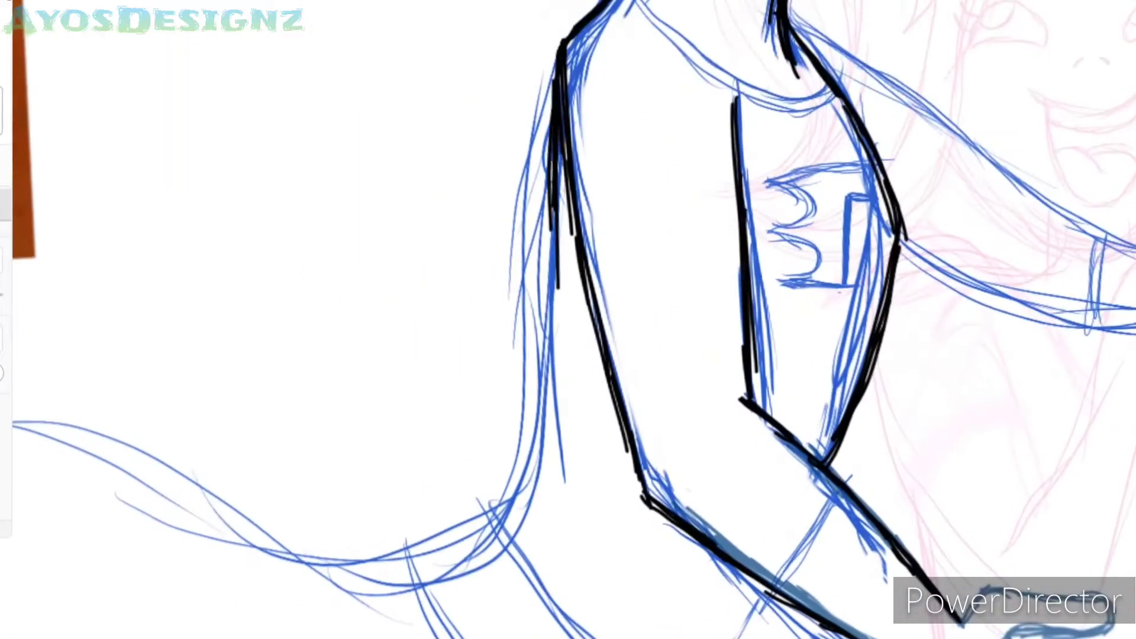
{"action": "left_click_drag", "start_coordinate": [551, 148], "coordinate": [559, 438]}
{"action": "left_click_drag", "start_coordinate": [800, 304], "coordinate": [634, 532]}
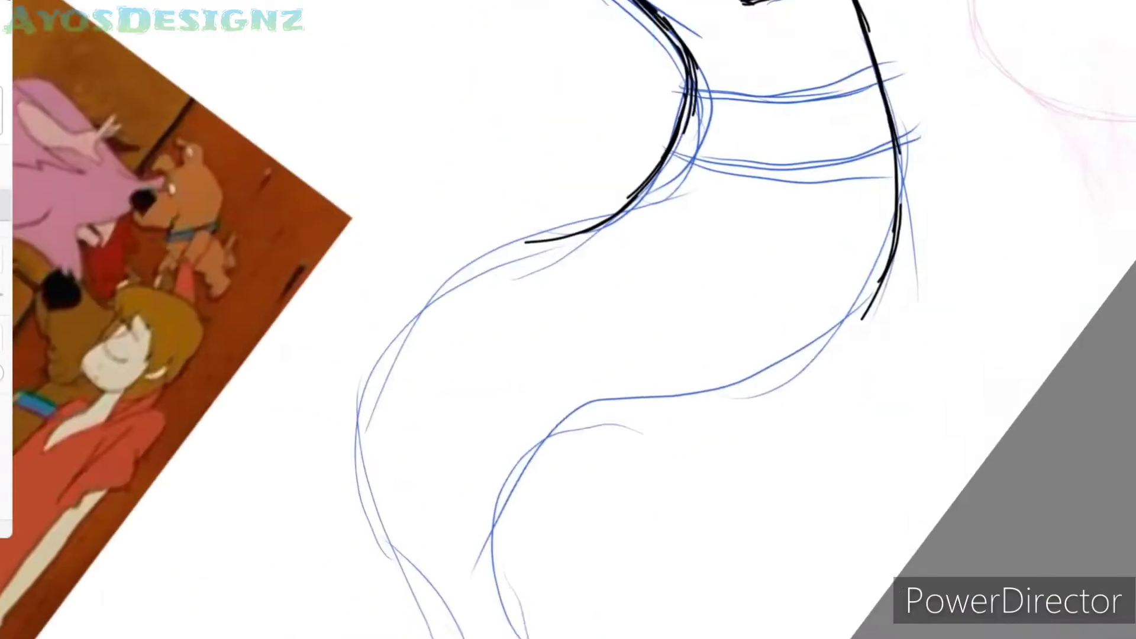
- Ink the tail's inner edge in black, from the waist around its first bend and down into the next curve
{"action": "left_click_drag", "start_coordinate": [915, 76], "coordinate": [500, 331]}
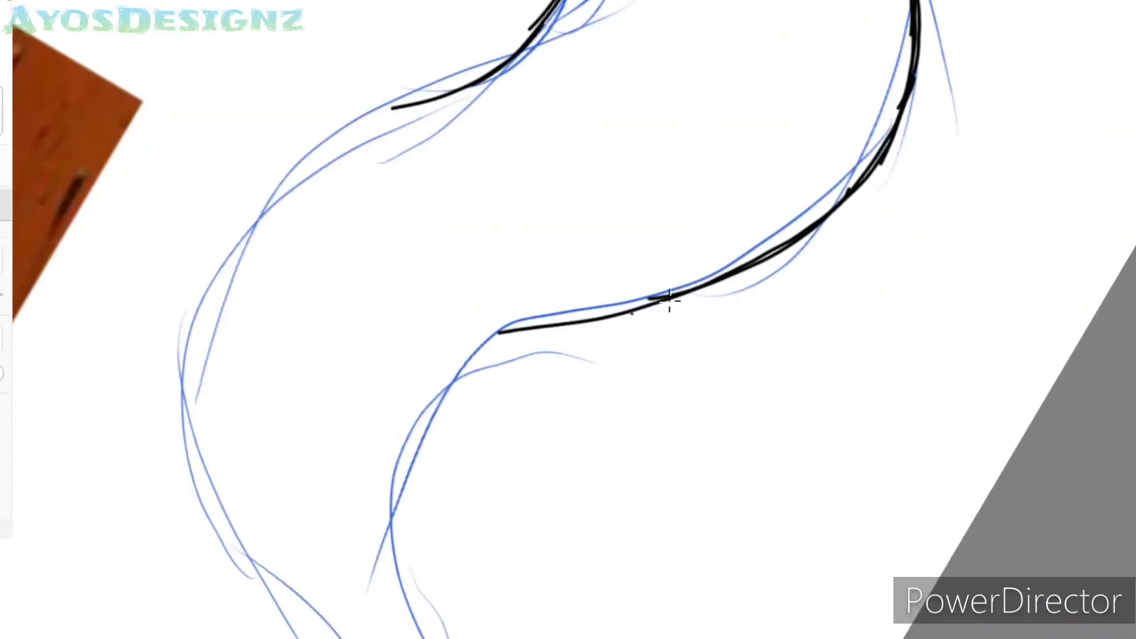
{"action": "left_click_drag", "start_coordinate": [705, 284], "coordinate": [391, 450]}
{"action": "left_click_drag", "start_coordinate": [467, 355], "coordinate": [414, 637]}
- Ink the tail's outer edge along its curves and draw both sides down to the pointed tip
{"action": "left_click_drag", "start_coordinate": [455, 89], "coordinate": [254, 225]}
{"action": "left_click_drag", "start_coordinate": [408, 100], "coordinate": [172, 497]}
{"action": "left_click_drag", "start_coordinate": [177, 426], "coordinate": [319, 636]}
{"action": "left_click_drag", "start_coordinate": [192, 296], "coordinate": [351, 111]}
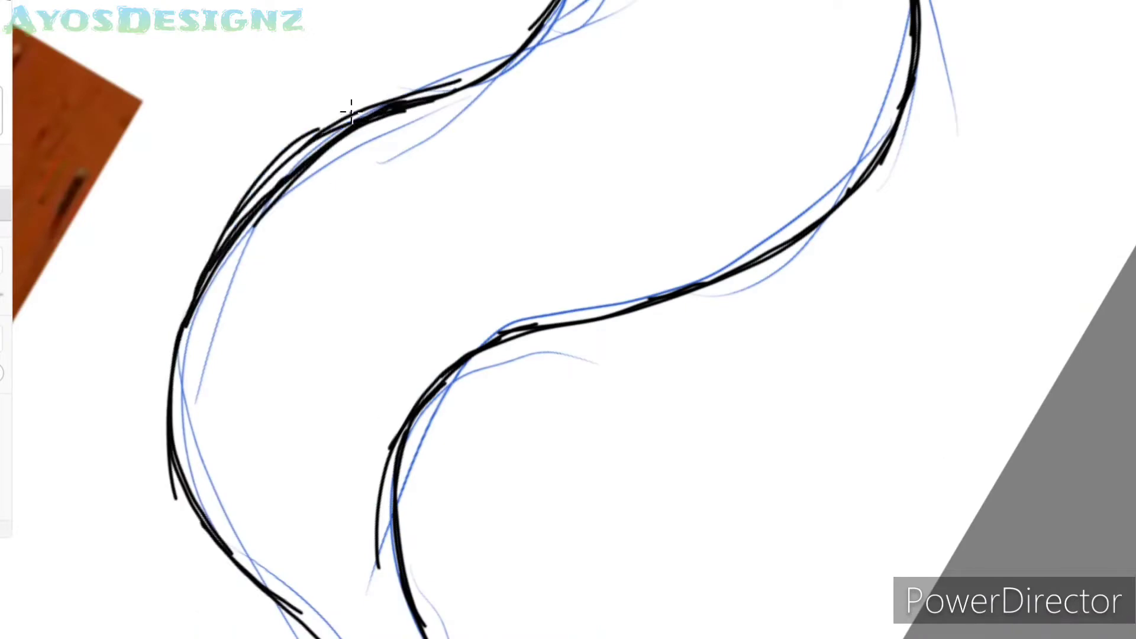
{"action": "left_click_drag", "start_coordinate": [351, 111], "coordinate": [547, 14]}
{"action": "mouse_move", "coordinate": [426, 77]}
{"action": "left_mouse_down"}
{"action": "mouse_move", "coordinate": [501, 345]}
{"action": "mouse_move", "coordinate": [219, 541]}
{"action": "left_mouse_up"}
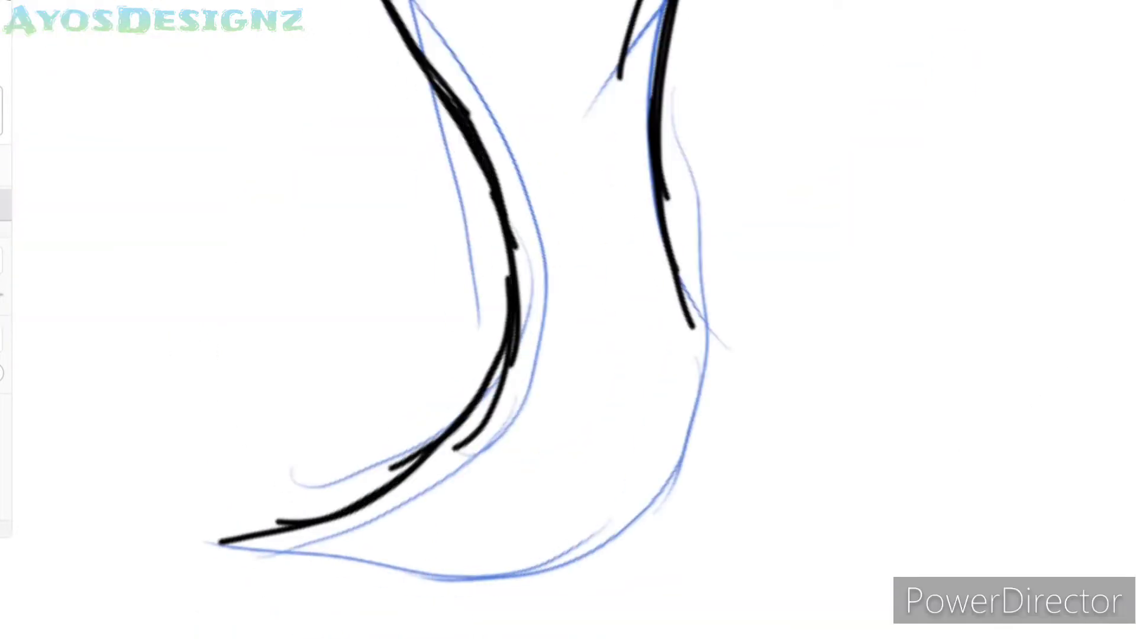
{"action": "left_click_drag", "start_coordinate": [389, 551], "coordinate": [696, 332]}
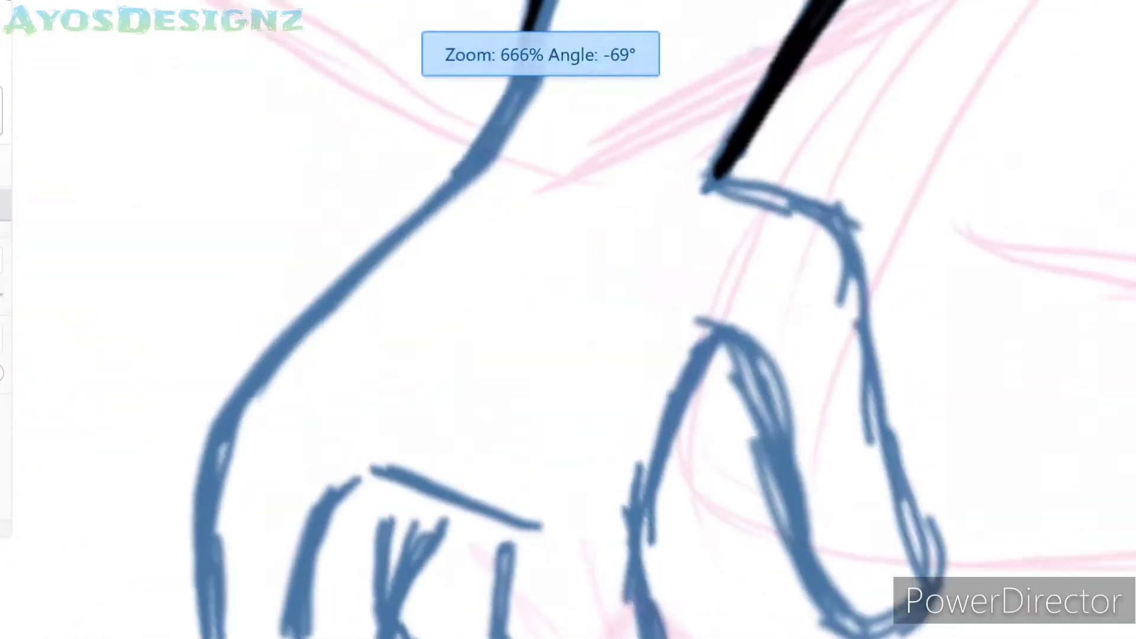
- Ink the bent arm's hand in black, tracing the wrist, back of the hand, thumb and each curled finger
{"action": "mouse_move", "coordinate": [556, 3]}
{"action": "left_mouse_down"}
{"action": "mouse_move", "coordinate": [211, 402]}
{"action": "mouse_move", "coordinate": [204, 636]}
{"action": "left_mouse_up"}
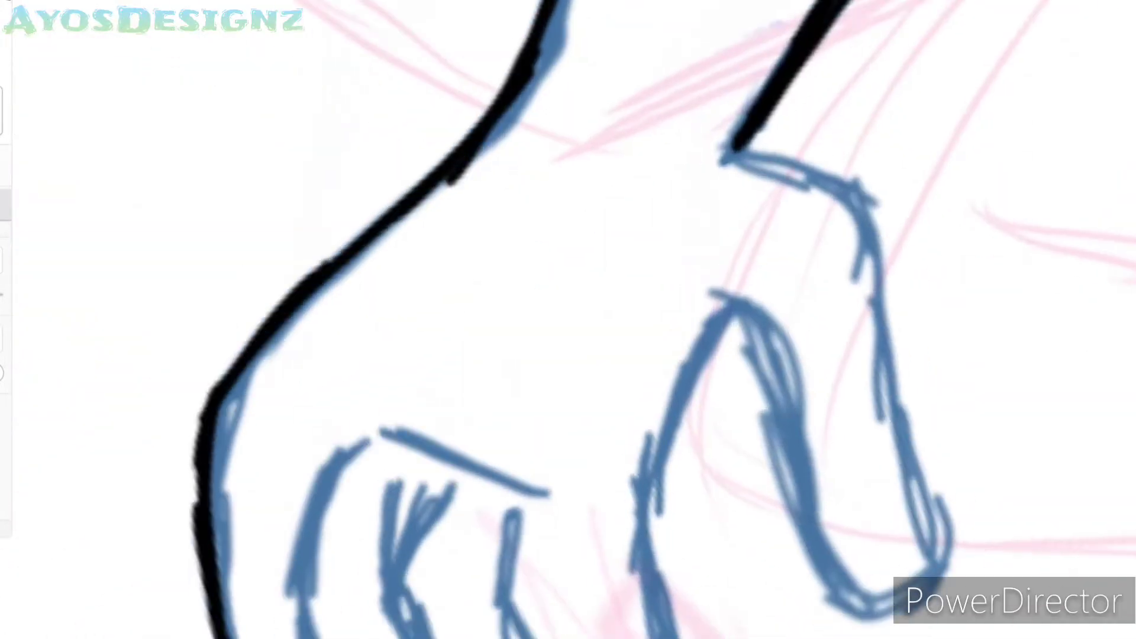
{"action": "mouse_move", "coordinate": [734, 151]}
{"action": "left_mouse_down"}
{"action": "mouse_move", "coordinate": [897, 408]}
{"action": "mouse_move", "coordinate": [781, 450]}
{"action": "mouse_move", "coordinate": [728, 308]}
{"action": "left_mouse_up"}
{"action": "mouse_move", "coordinate": [717, 320]}
{"action": "left_mouse_down"}
{"action": "mouse_move", "coordinate": [604, 171]}
{"action": "mouse_move", "coordinate": [592, 592]}
{"action": "mouse_move", "coordinate": [625, 636]}
{"action": "left_mouse_up"}
{"action": "left_click_drag", "start_coordinate": [491, 638], "coordinate": [396, 367]}
{"action": "left_click_drag", "start_coordinate": [343, 636], "coordinate": [272, 308]}
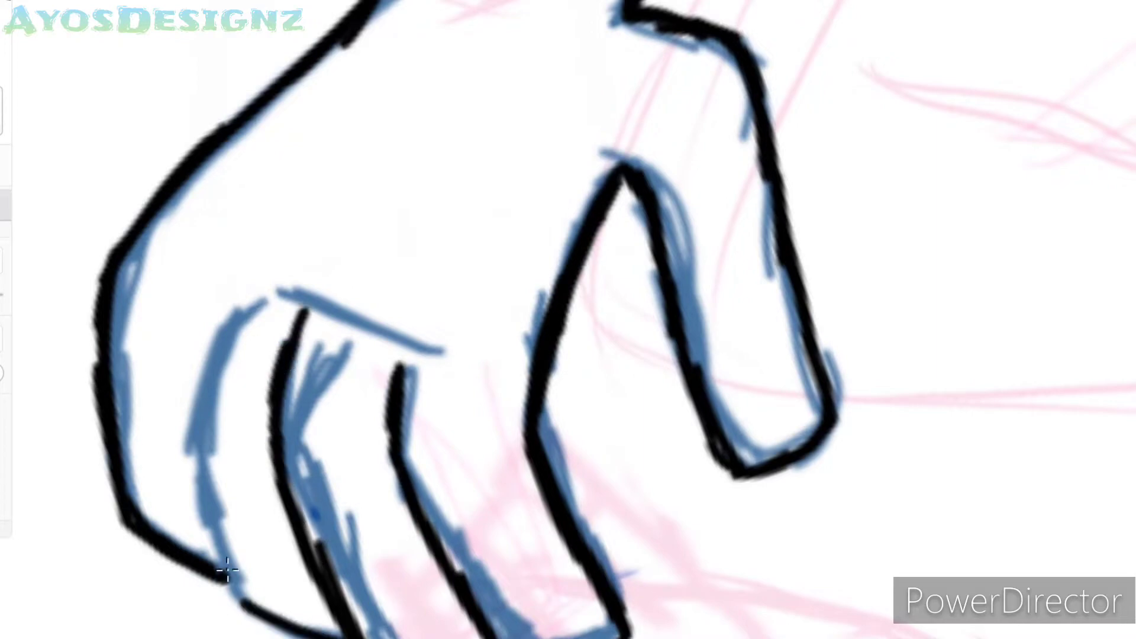
{"action": "left_click_drag", "start_coordinate": [260, 616], "coordinate": [195, 287]}
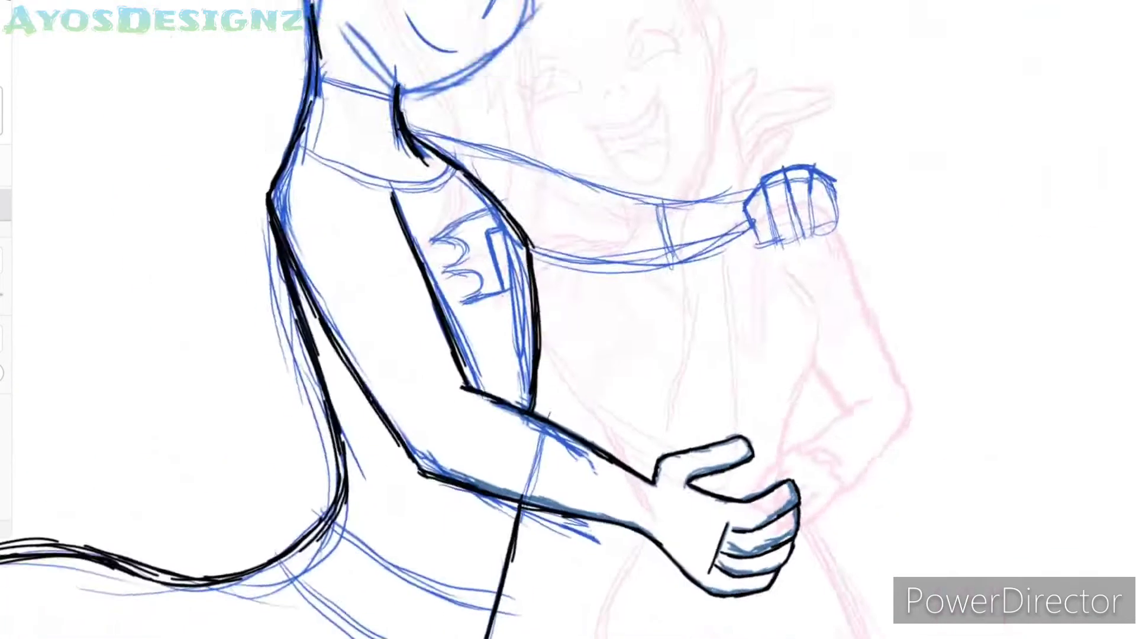
- Ink the front line of the waist where it passes behind the forearm
{"action": "scroll", "coordinate": [493, 489], "scroll_direction": "up", "scroll_amount": 5}
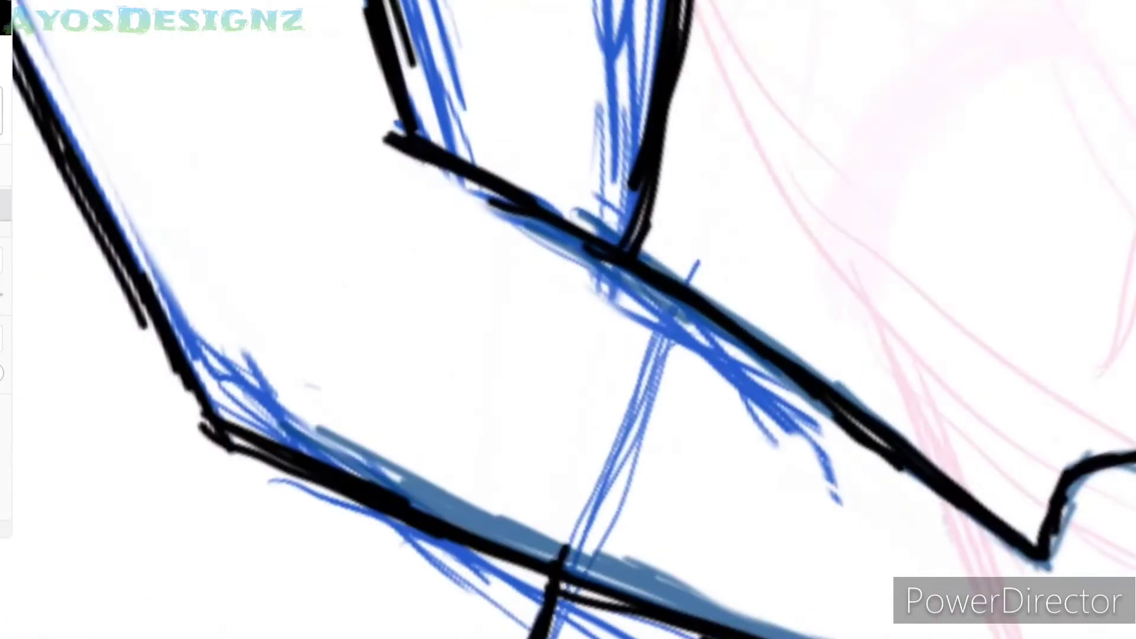
{"action": "mouse_move", "coordinate": [692, 312]}
{"action": "left_mouse_down"}
{"action": "mouse_move", "coordinate": [592, 509]}
{"action": "mouse_move", "coordinate": [548, 636]}
{"action": "left_mouse_up"}
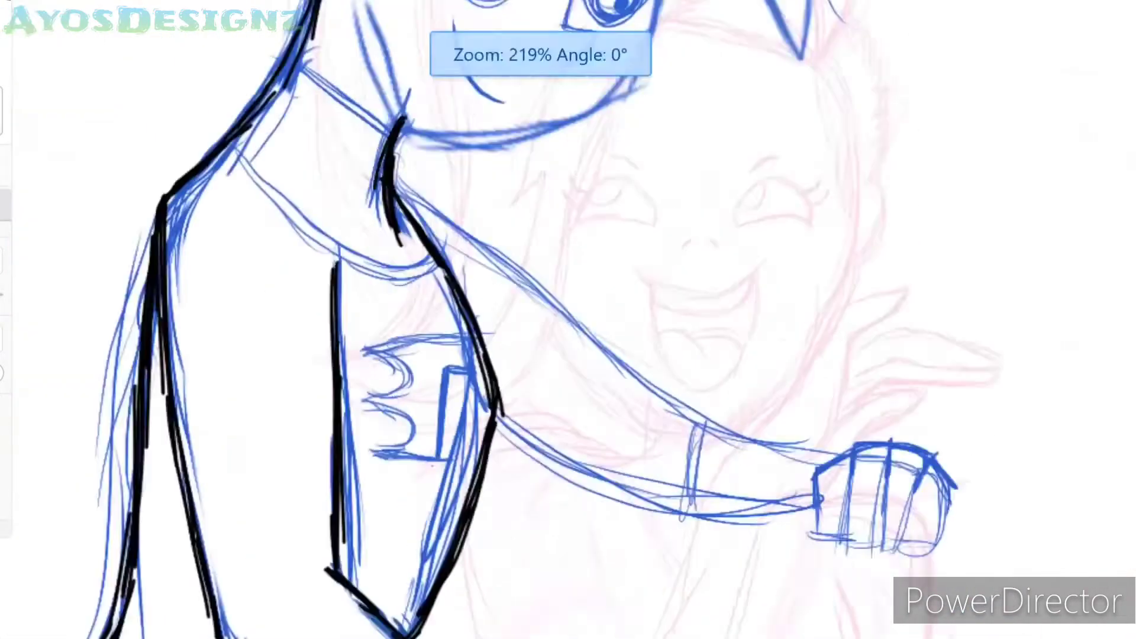
- Ink the chest emblem in black, with its scalloped outer edge and the inner letter shape
{"action": "scroll", "coordinate": [370, 406], "scroll_direction": "up", "scroll_amount": 3}
{"action": "left_click_drag", "start_coordinate": [509, 42], "coordinate": [702, 552]}
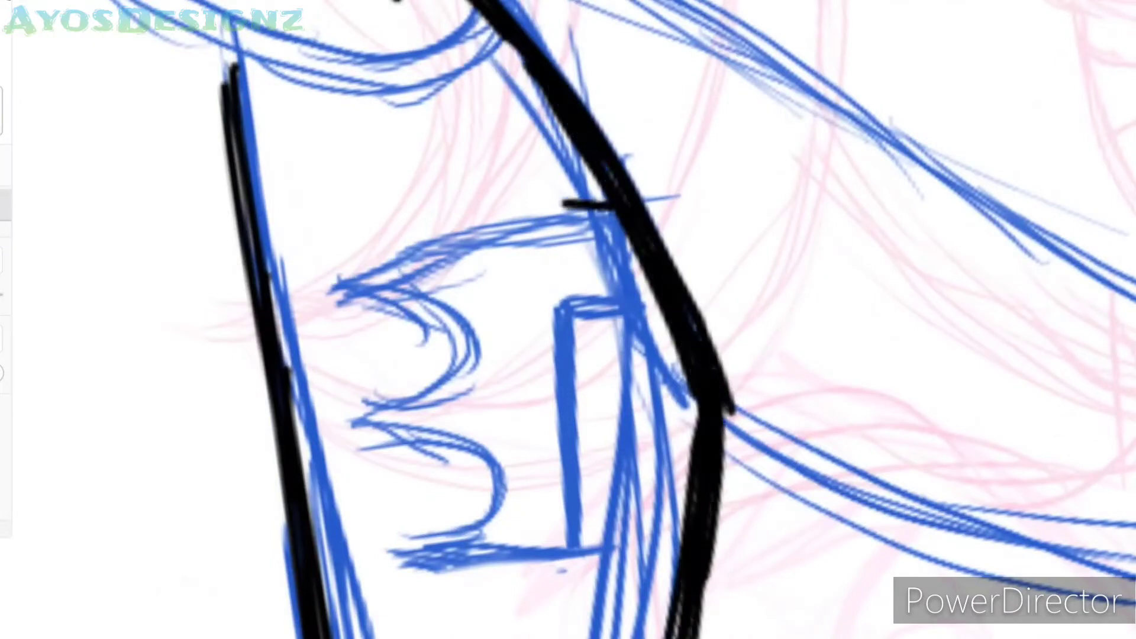
{"action": "mouse_move", "coordinate": [610, 204]}
{"action": "left_mouse_down"}
{"action": "mouse_move", "coordinate": [355, 414]}
{"action": "mouse_move", "coordinate": [403, 579]}
{"action": "mouse_move", "coordinate": [687, 521]}
{"action": "left_mouse_up"}
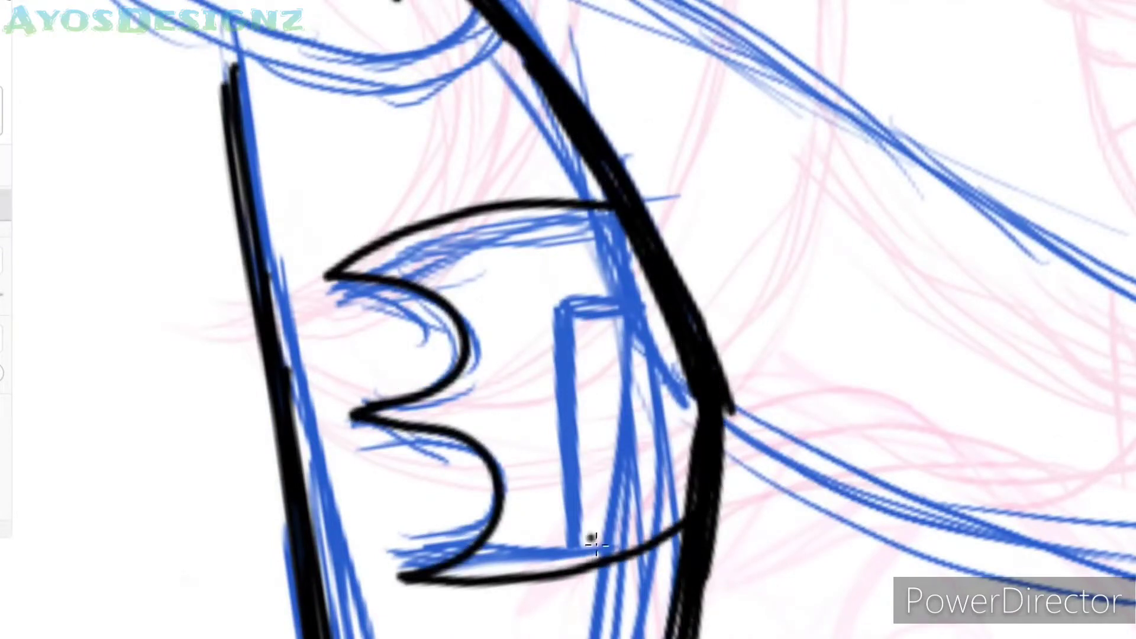
{"action": "left_click_drag", "start_coordinate": [567, 328], "coordinate": [583, 569]}
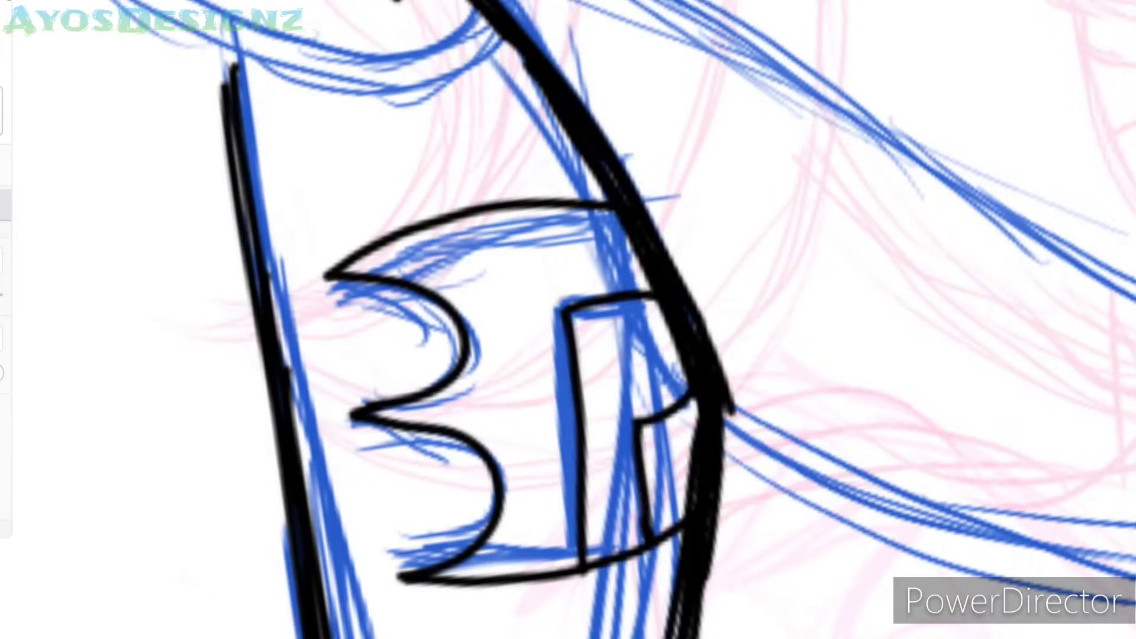
- Undo the last two emblem strokes and redraw the inner line of the chest emblem
{"action": "scroll", "coordinate": [568, 320], "scroll_direction": "down", "scroll_amount": 2}
{"action": "scroll", "coordinate": [592, 385], "scroll_direction": "up", "scroll_amount": 4}
{"action": "scroll", "coordinate": [568, 319], "scroll_direction": "down", "scroll_amount": 2}
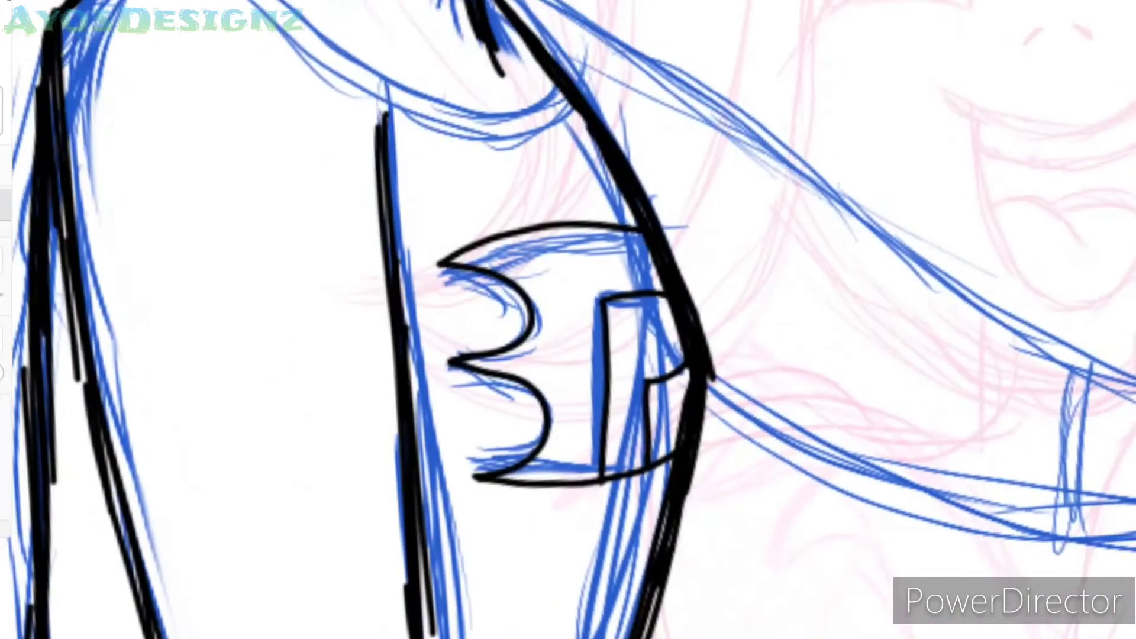
{"action": "key", "text": "ctrl+z"}
{"action": "key", "text": "ctrl+z"}
{"action": "scroll", "coordinate": [568, 332], "scroll_direction": "up", "scroll_amount": 3}
{"action": "mouse_move", "coordinate": [609, 355]}
{"action": "left_mouse_down"}
{"action": "mouse_move", "coordinate": [622, 485]}
{"action": "mouse_move", "coordinate": [687, 263]}
{"action": "left_mouse_up"}
- Ink a large round ear behind the sketched one and a jawline running from the cheek past the chin
{"action": "scroll", "coordinate": [568, 320], "scroll_direction": "down", "scroll_amount": 4}
{"action": "scroll", "coordinate": [769, 47], "scroll_direction": "up", "scroll_amount": 5}
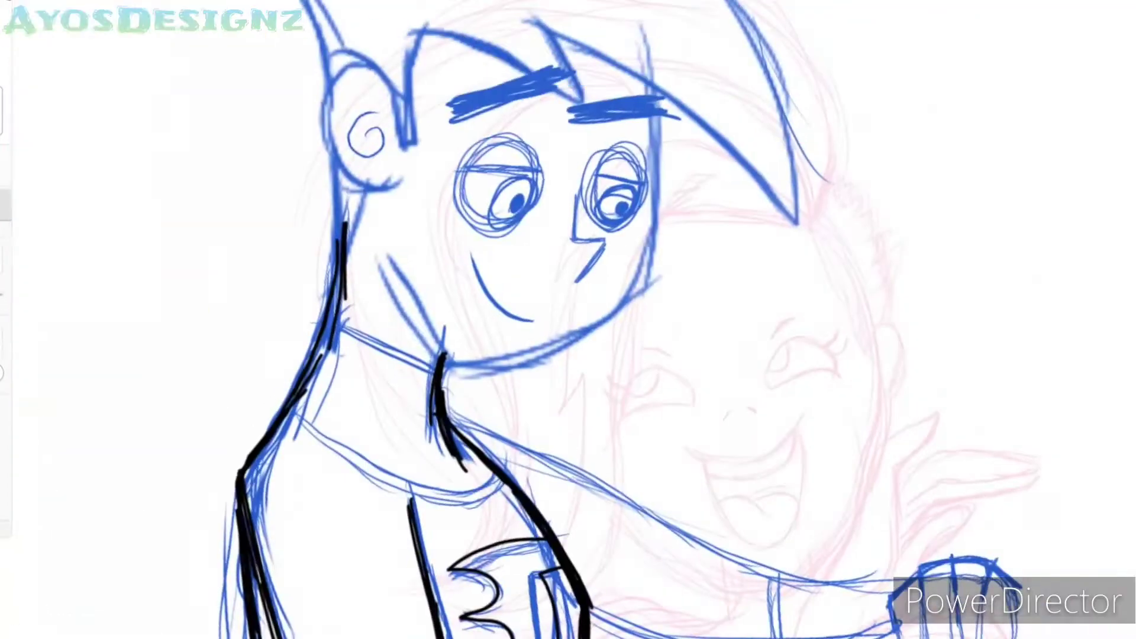
{"action": "mouse_move", "coordinate": [370, 364]}
{"action": "left_mouse_down"}
{"action": "mouse_move", "coordinate": [328, 188]}
{"action": "mouse_move", "coordinate": [408, 258]}
{"action": "left_mouse_up"}
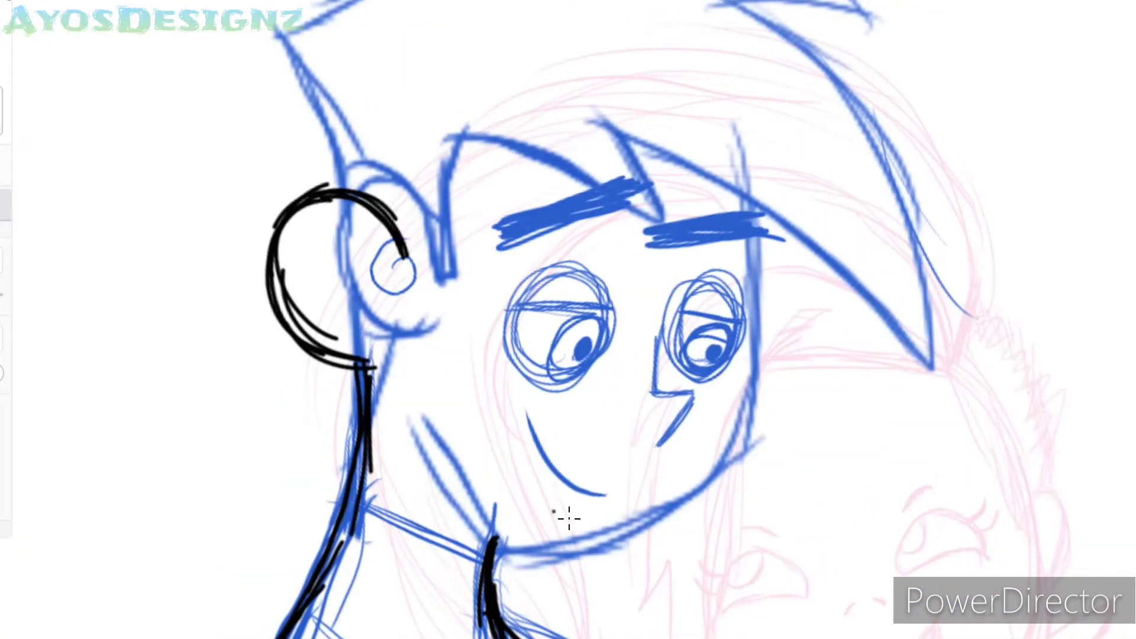
{"action": "left_click_drag", "start_coordinate": [559, 565], "coordinate": [786, 455]}
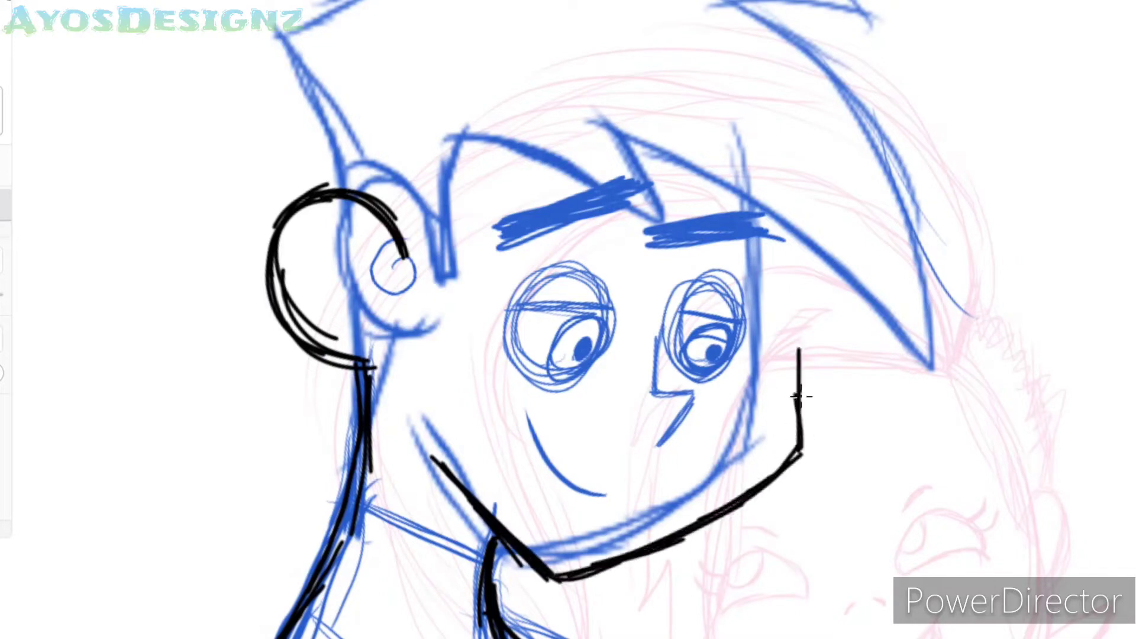
- Ink the nose as an angular line beside the far eye, redoing its lower stroke, and save the drawing
{"action": "scroll", "coordinate": [793, 284], "scroll_direction": "up", "scroll_amount": 3}
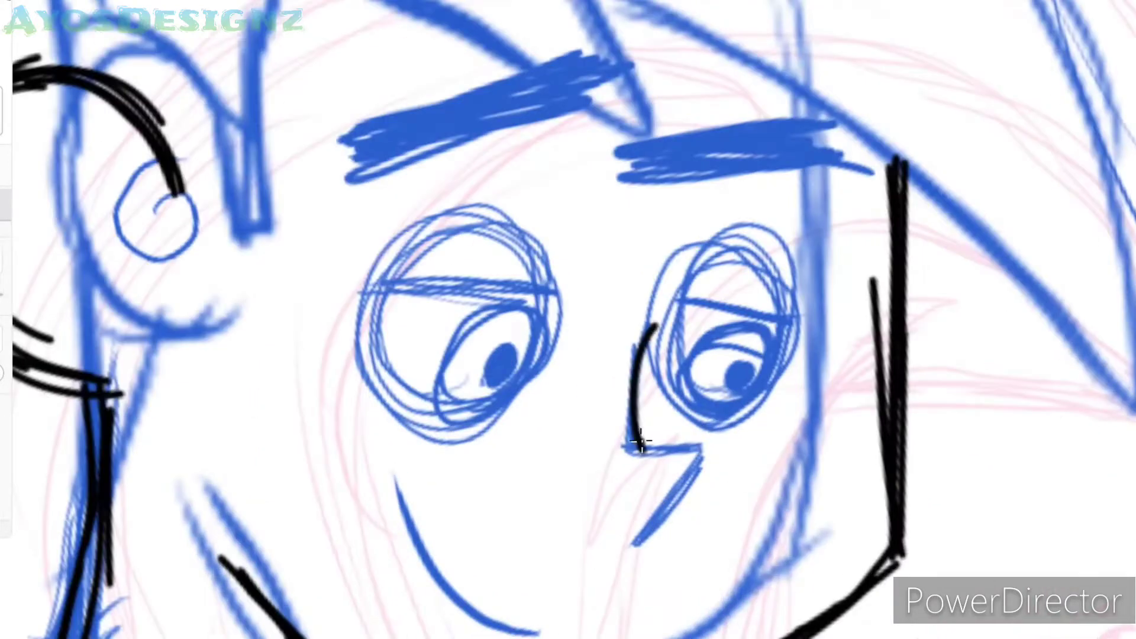
{"action": "left_click_drag", "start_coordinate": [632, 449], "coordinate": [658, 527]}
{"action": "key", "text": "ctrl+z"}
{"action": "left_click_drag", "start_coordinate": [632, 448], "coordinate": [659, 526]}
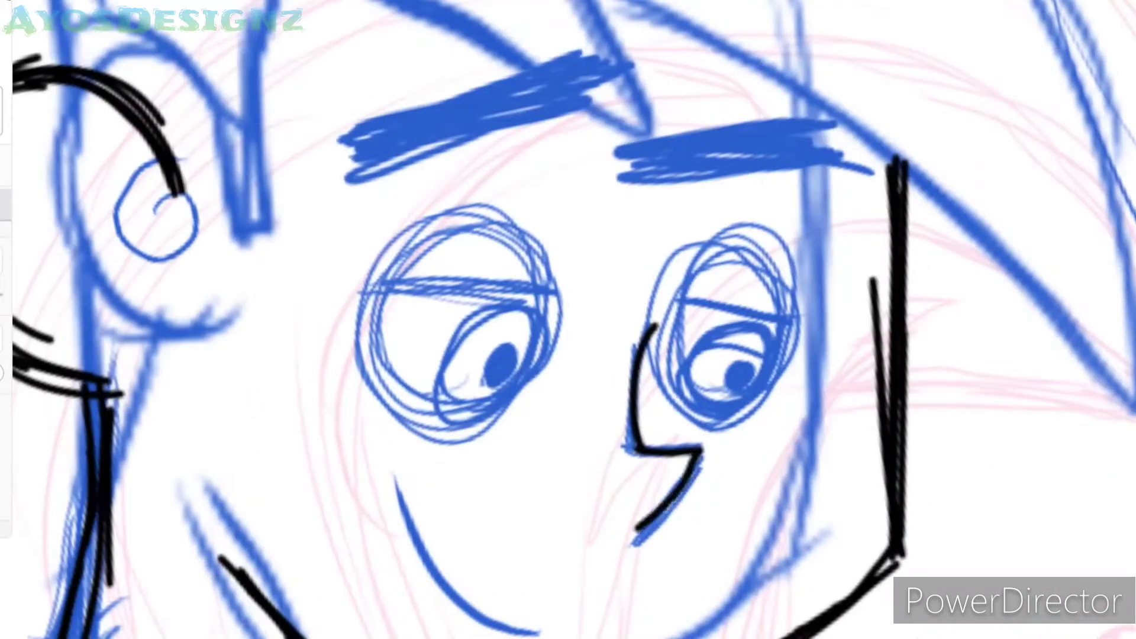
{"action": "key", "text": "ctrl+s"}
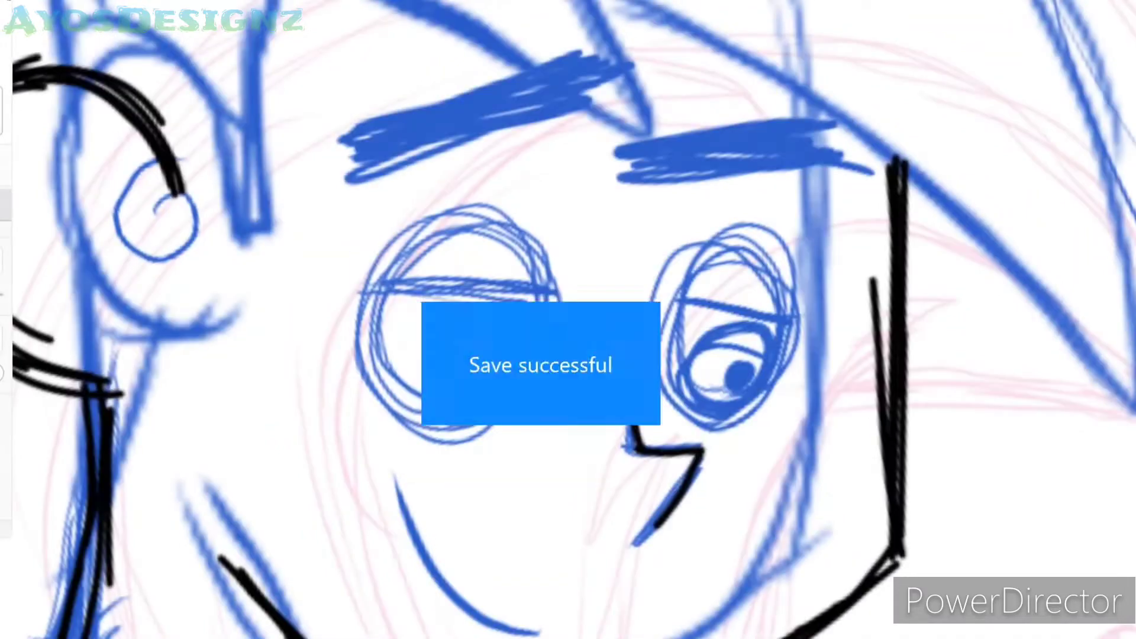
- Ink the smiling mouth as one smooth curve, undoing the faulty strokes
{"action": "left_click_drag", "start_coordinate": [485, 619], "coordinate": [541, 637]}
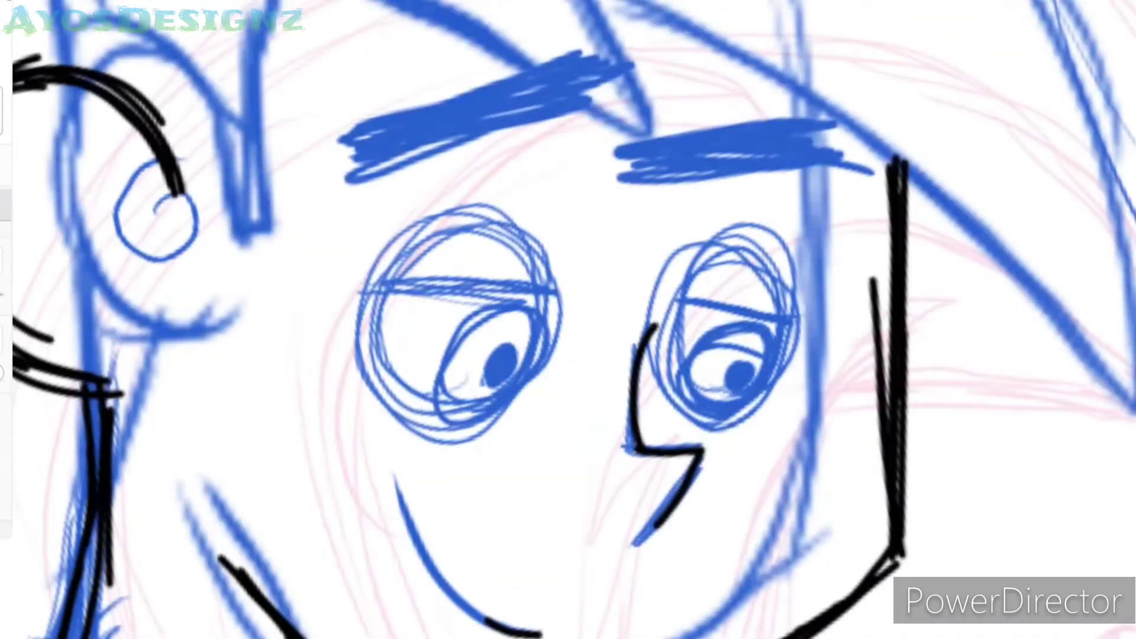
{"action": "key", "text": "ctrl+z"}
{"action": "left_click_drag", "start_coordinate": [395, 476], "coordinate": [536, 632]}
{"action": "key", "text": "ctrl+z"}
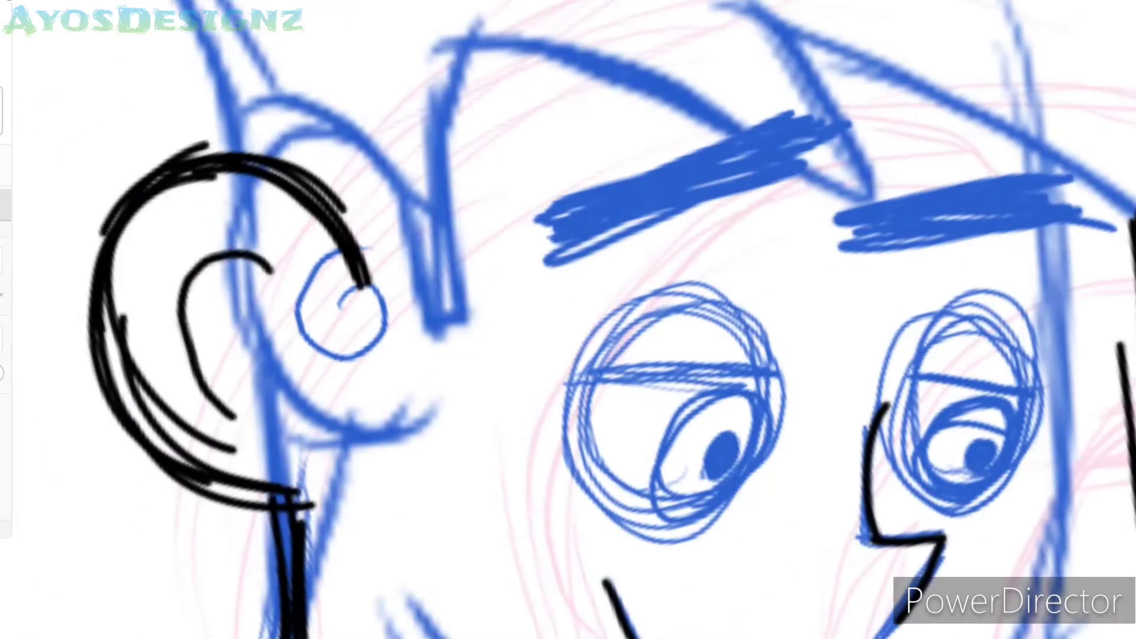
{"action": "left_click_drag", "start_coordinate": [178, 254], "coordinate": [232, 450]}
{"action": "left_click_drag", "start_coordinate": [255, 355], "coordinate": [320, 385]}
{"action": "key", "text": "ctrl+z"}
{"action": "key", "text": "ctrl+z"}
- Draw a spiral inside the ear, undo the rough outline strokes and redraw the ear's outer contour
{"action": "left_click_drag", "start_coordinate": [293, 279], "coordinate": [237, 365]}
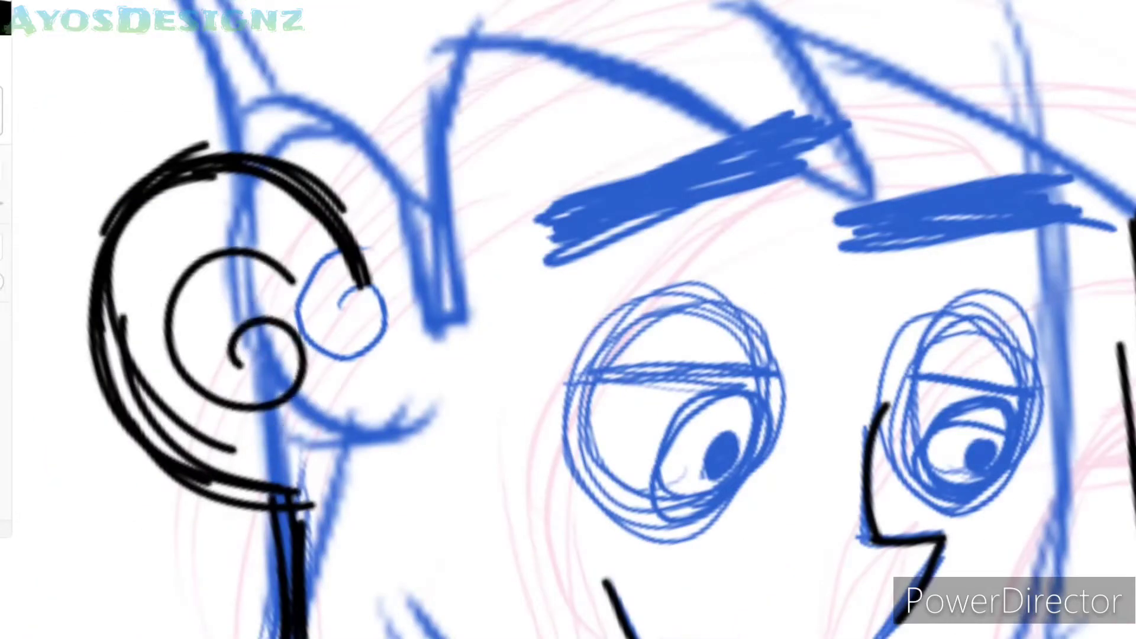
{"action": "key", "text": "ctrl+z"}
{"action": "key", "text": "ctrl+z"}
{"action": "key", "text": "ctrl+z"}
{"action": "left_click_drag", "start_coordinate": [367, 254], "coordinate": [275, 498]}
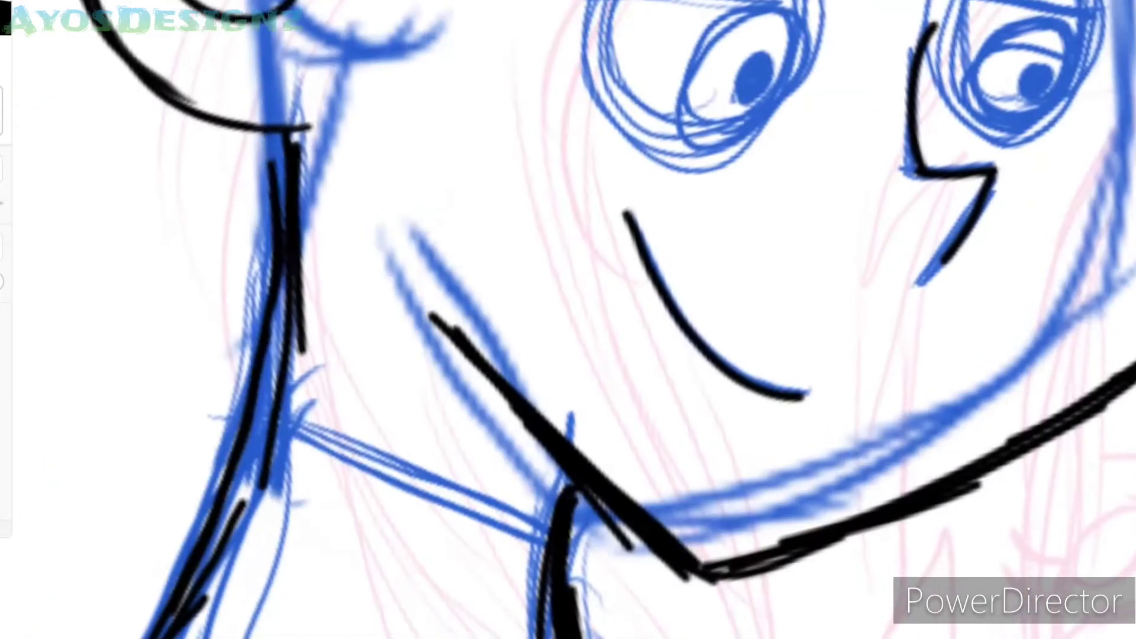
- Undo the rough neck strokes and re-ink the back of the neck from the shoulder up to the ear
{"action": "key", "text": "ctrl+z"}
{"action": "key", "text": "ctrl+z"}
{"action": "key", "text": "ctrl+z"}
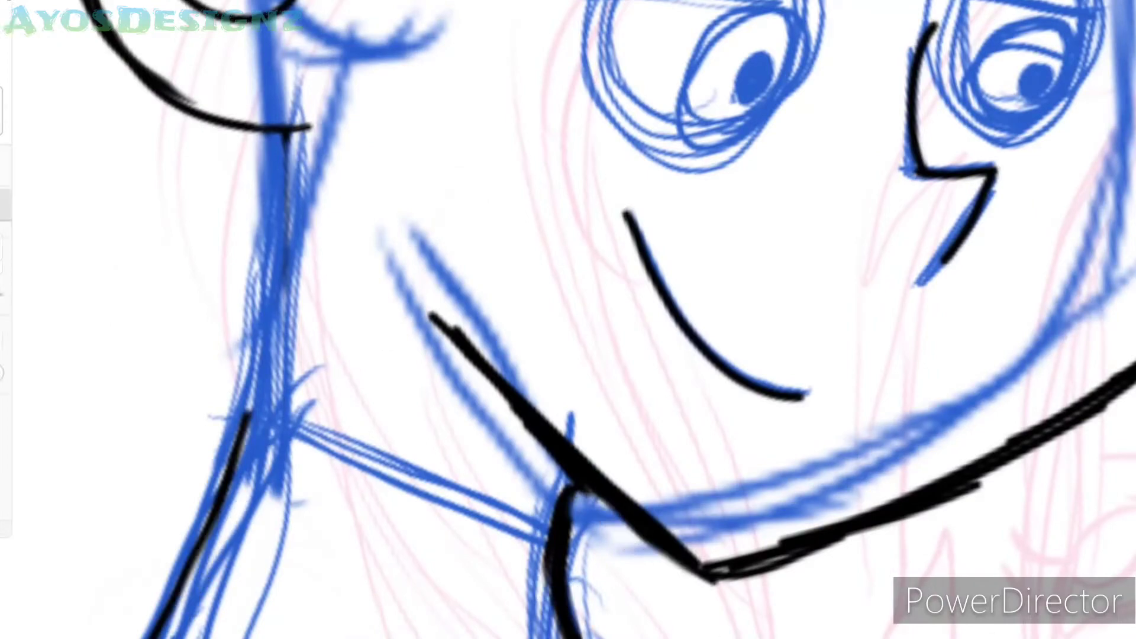
{"action": "mouse_move", "coordinate": [156, 636]}
{"action": "left_mouse_down"}
{"action": "mouse_move", "coordinate": [224, 482]}
{"action": "mouse_move", "coordinate": [254, 331]}
{"action": "left_mouse_up"}
{"action": "left_click_drag", "start_coordinate": [305, 125], "coordinate": [242, 409]}
{"action": "mouse_move", "coordinate": [228, 177]}
{"action": "left_mouse_down"}
{"action": "mouse_move", "coordinate": [236, 350]}
{"action": "mouse_move", "coordinate": [212, 121]}
{"action": "left_mouse_up"}
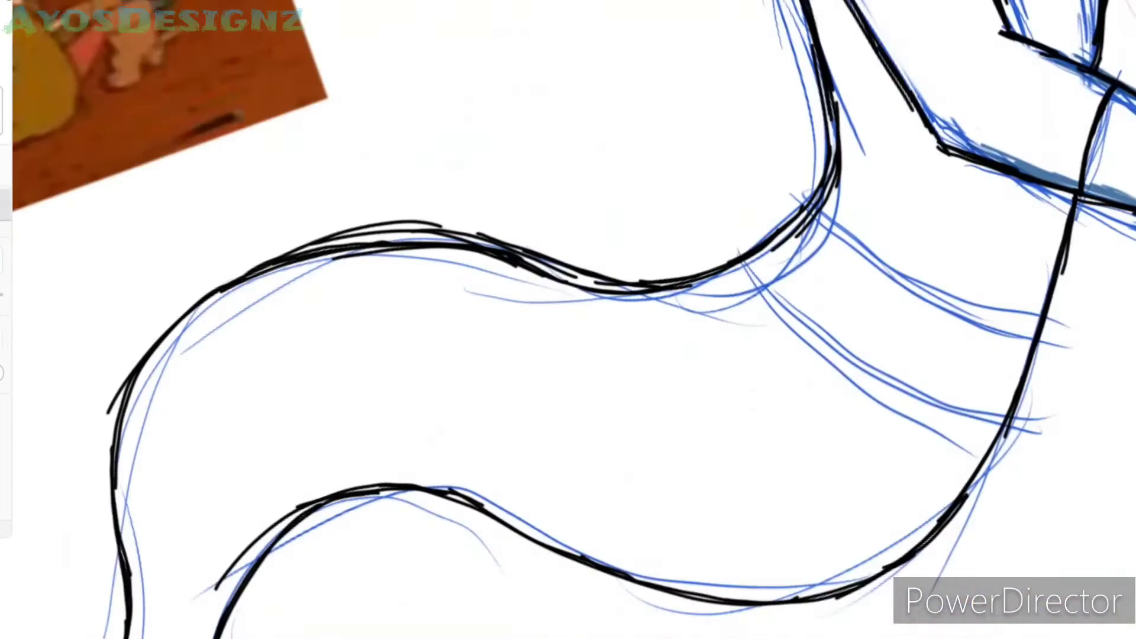
- Undo the last stroke and ink the upper and lower edges of the outstretched arm
{"action": "key", "text": "ctrl+z"}
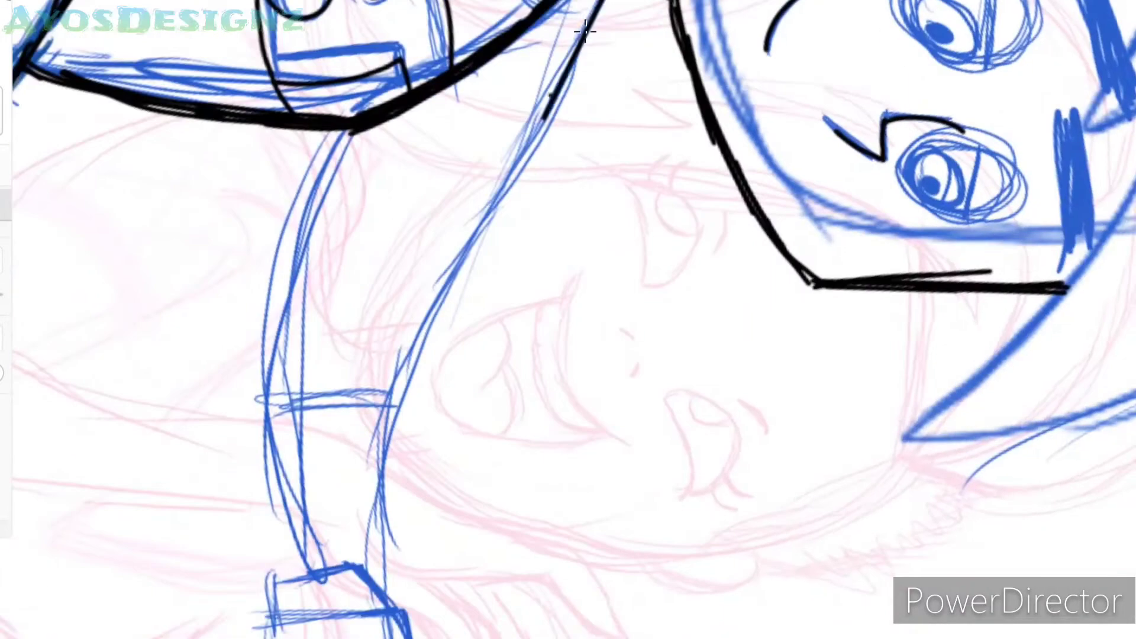
{"action": "mouse_move", "coordinate": [585, 30]}
{"action": "left_mouse_down"}
{"action": "mouse_move", "coordinate": [382, 532]}
{"action": "mouse_move", "coordinate": [374, 598]}
{"action": "left_mouse_up"}
{"action": "mouse_move", "coordinate": [349, 131]}
{"action": "left_mouse_down"}
{"action": "mouse_move", "coordinate": [283, 414]}
{"action": "mouse_move", "coordinate": [305, 575]}
{"action": "mouse_move", "coordinate": [286, 388]}
{"action": "mouse_move", "coordinate": [270, 398]}
{"action": "left_mouse_up"}
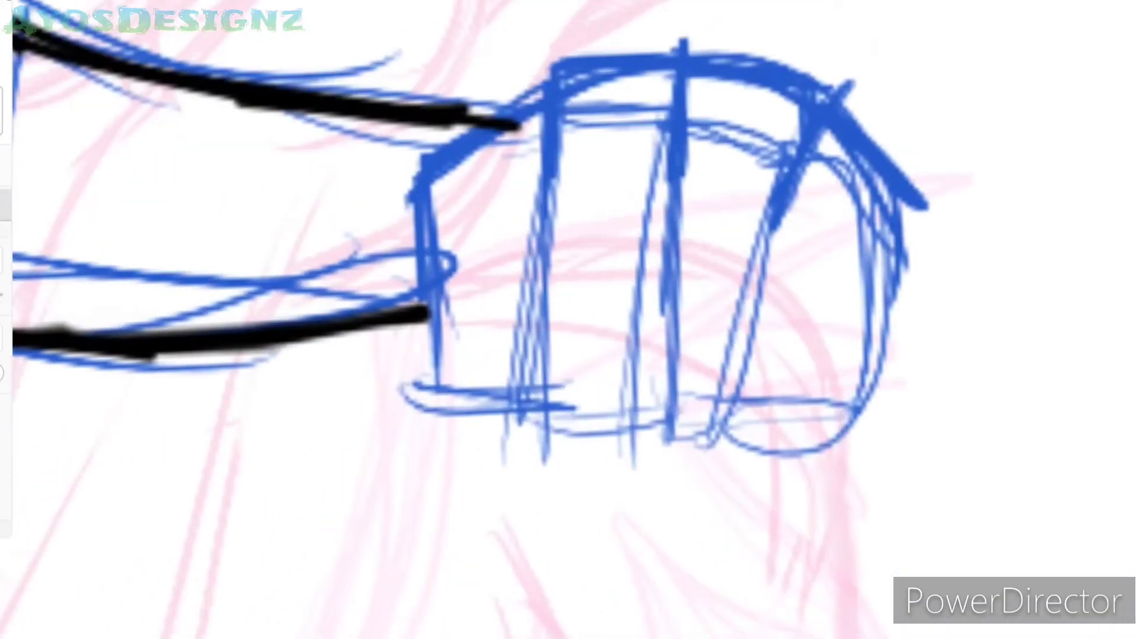
- Ink the outstretched arm's fist in black, outlining the knuckles and separating the four folded fingers
{"action": "mouse_move", "coordinate": [538, 89]}
{"action": "left_mouse_down"}
{"action": "mouse_move", "coordinate": [515, 406]}
{"action": "mouse_move", "coordinate": [526, 417]}
{"action": "mouse_move", "coordinate": [698, 44]}
{"action": "left_mouse_up"}
{"action": "left_click_drag", "start_coordinate": [698, 47], "coordinate": [651, 414]}
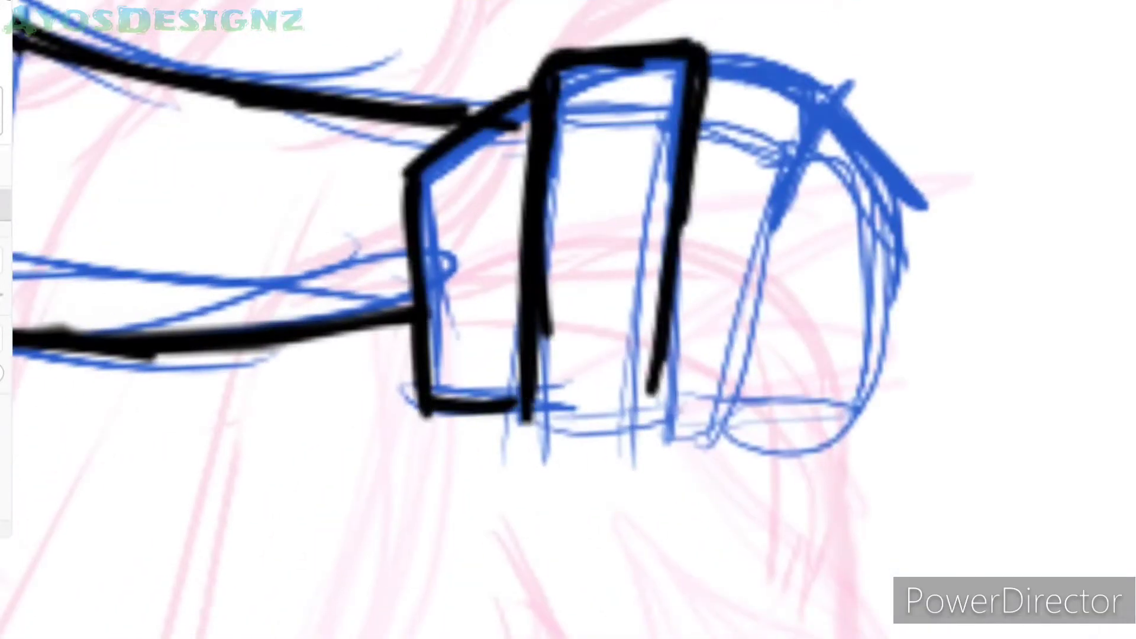
{"action": "mouse_move", "coordinate": [535, 296]}
{"action": "left_mouse_down"}
{"action": "mouse_move", "coordinate": [650, 441]}
{"action": "mouse_move", "coordinate": [757, 439]}
{"action": "left_mouse_up"}
{"action": "left_click_drag", "start_coordinate": [863, 74], "coordinate": [759, 435]}
{"action": "left_click_drag", "start_coordinate": [708, 47], "coordinate": [861, 71]}
{"action": "mouse_move", "coordinate": [861, 115]}
{"action": "left_mouse_down"}
{"action": "mouse_move", "coordinate": [918, 171]}
{"action": "mouse_move", "coordinate": [775, 425]}
{"action": "left_mouse_up"}
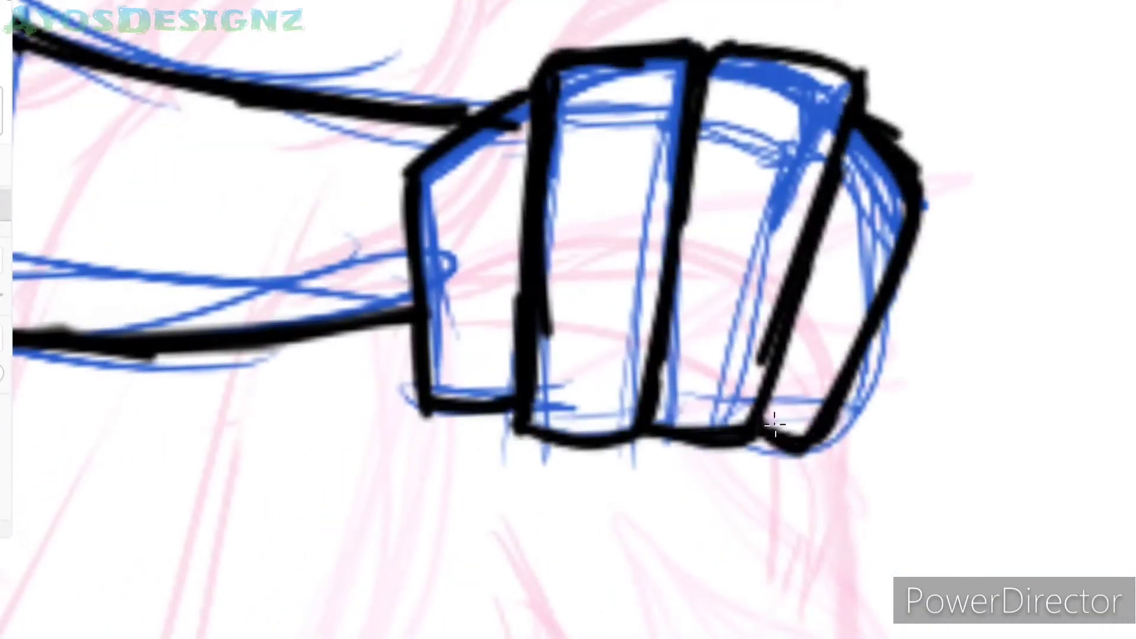
- Undo the last three overlapping strokes on the fist
{"action": "key", "text": "ctrl+z"}
{"action": "key", "text": "ctrl+z"}
{"action": "key", "text": "ctrl+z"}
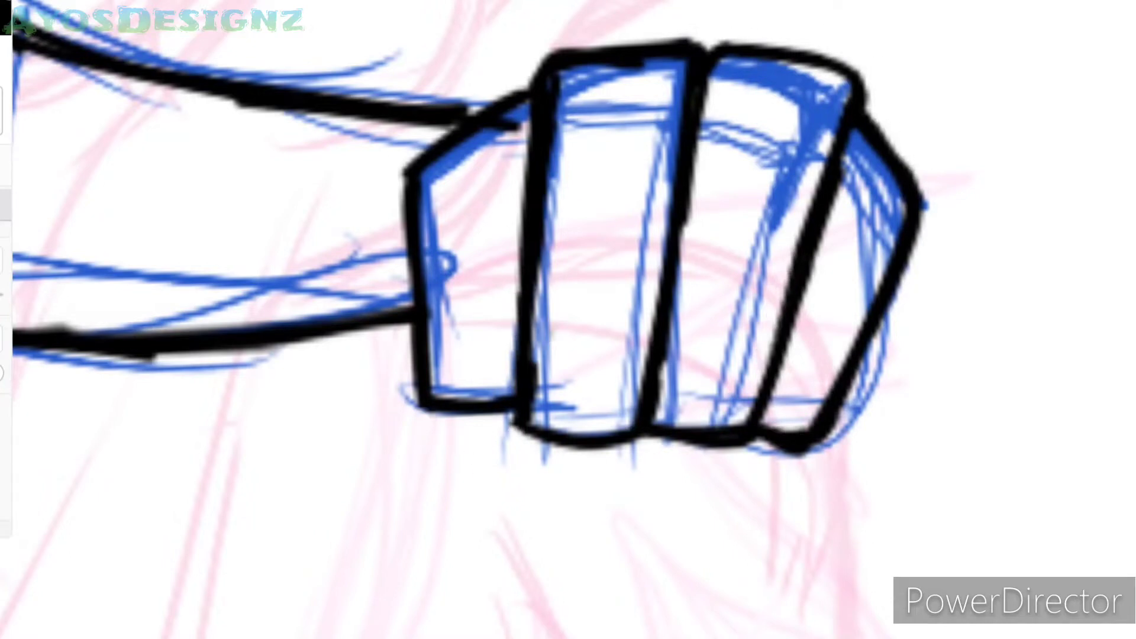
- Slightly distort the inked fist to adjust its shape at the wrist, apply the transformation and save the drawing
{"action": "scroll", "coordinate": [663, 248], "scroll_direction": "down", "scroll_amount": 5}
{"action": "left_click_drag", "start_coordinate": [569, 375], "coordinate": [569, 380]}
{"action": "left_click_drag", "start_coordinate": [799, 464], "coordinate": [809, 473]}
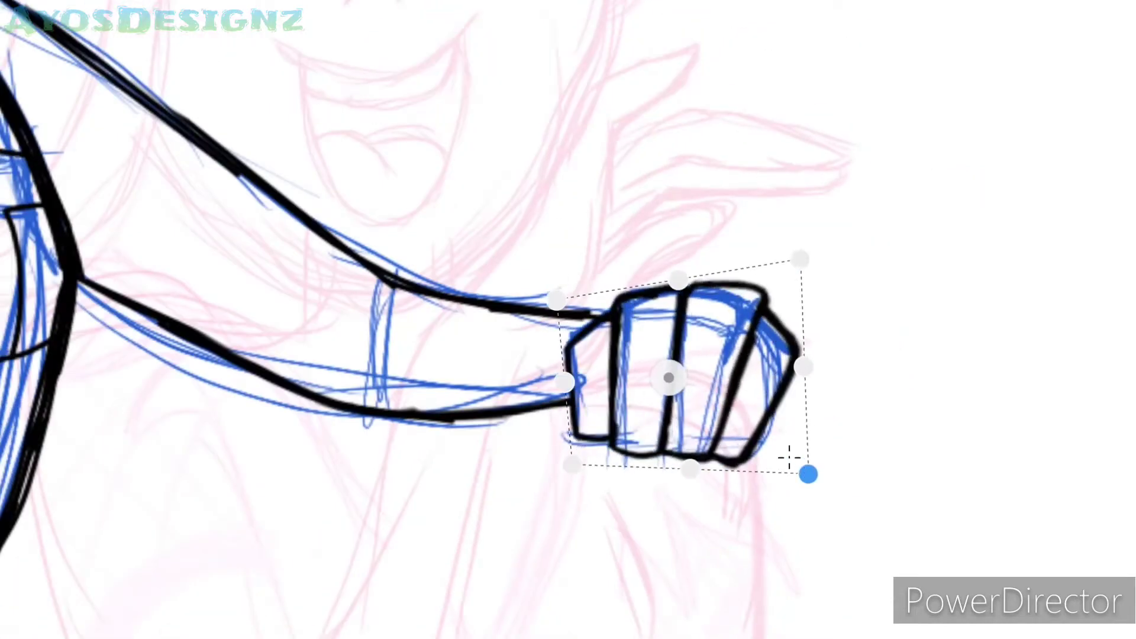
{"action": "left_click_drag", "start_coordinate": [566, 380], "coordinate": [566, 379]}
{"action": "key", "text": "Return"}
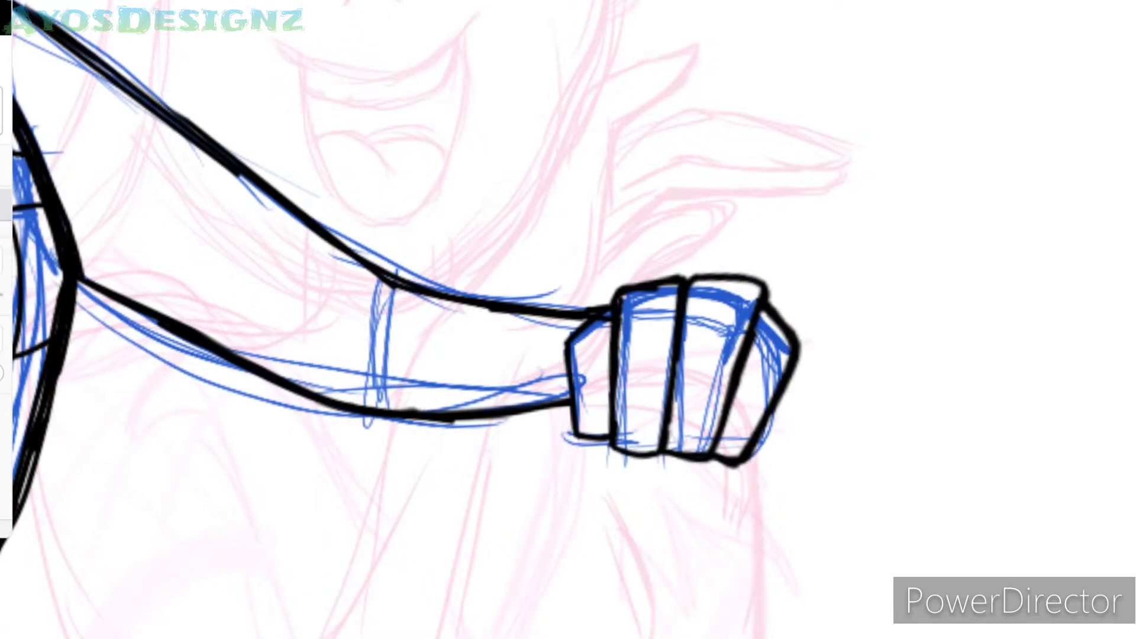
{"action": "key", "text": "ctrl+s"}
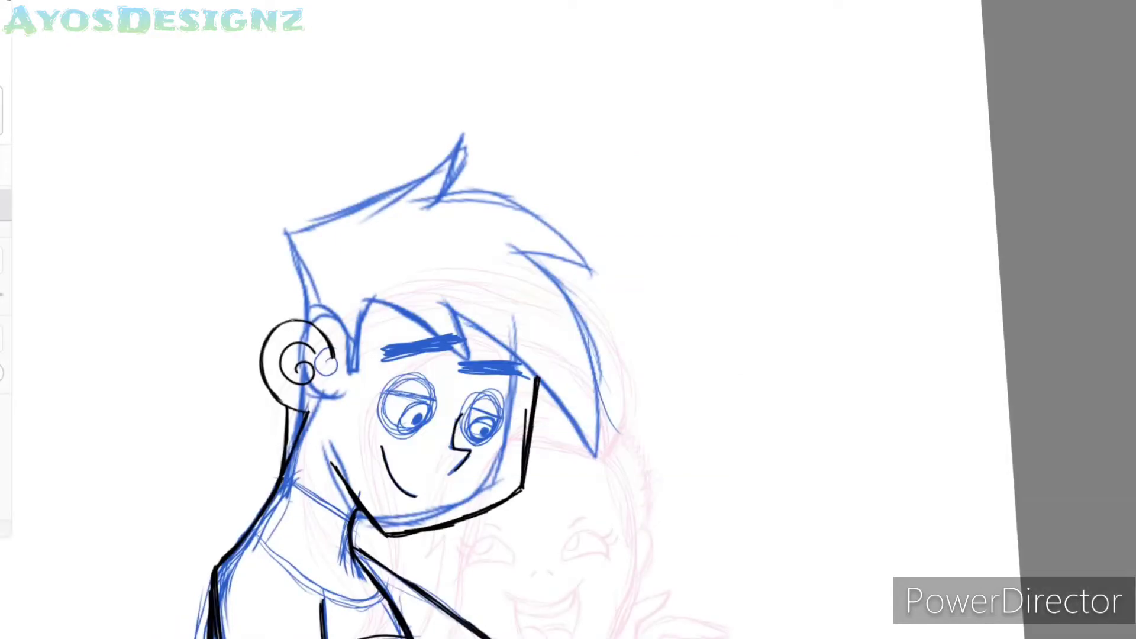
- Ink the jagged fringe in black from beside the ear across the forehead to the long front lock
{"action": "scroll", "coordinate": [355, 448], "scroll_direction": "up", "scroll_amount": 5}
{"action": "scroll", "coordinate": [568, 320], "scroll_direction": "down", "scroll_amount": 2}
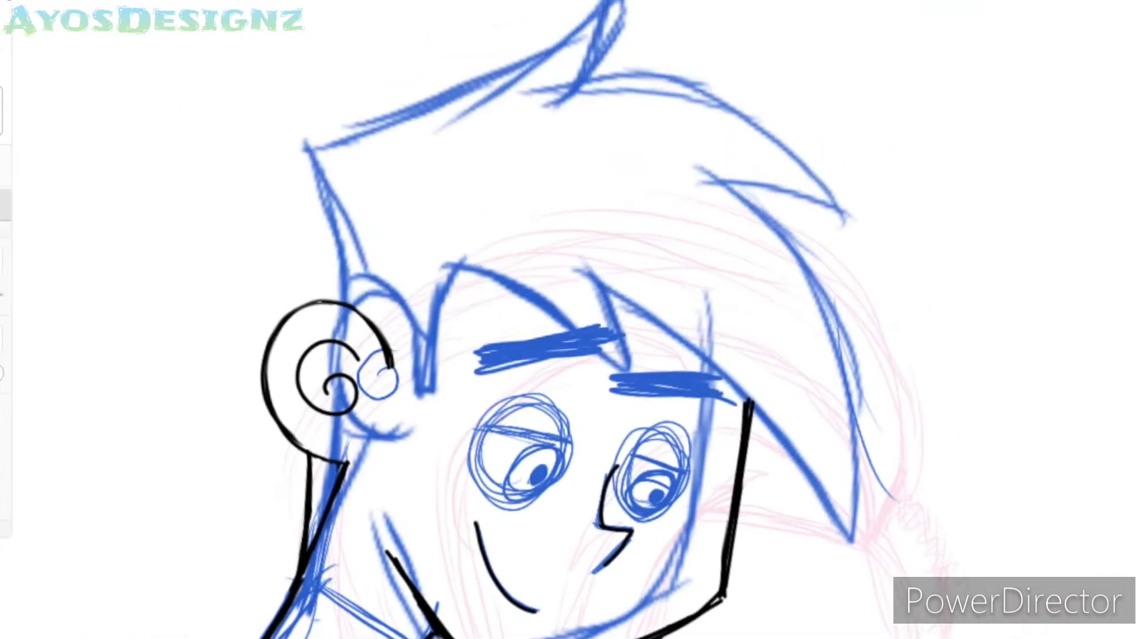
{"action": "scroll", "coordinate": [698, 314], "scroll_direction": "up", "scroll_amount": 1}
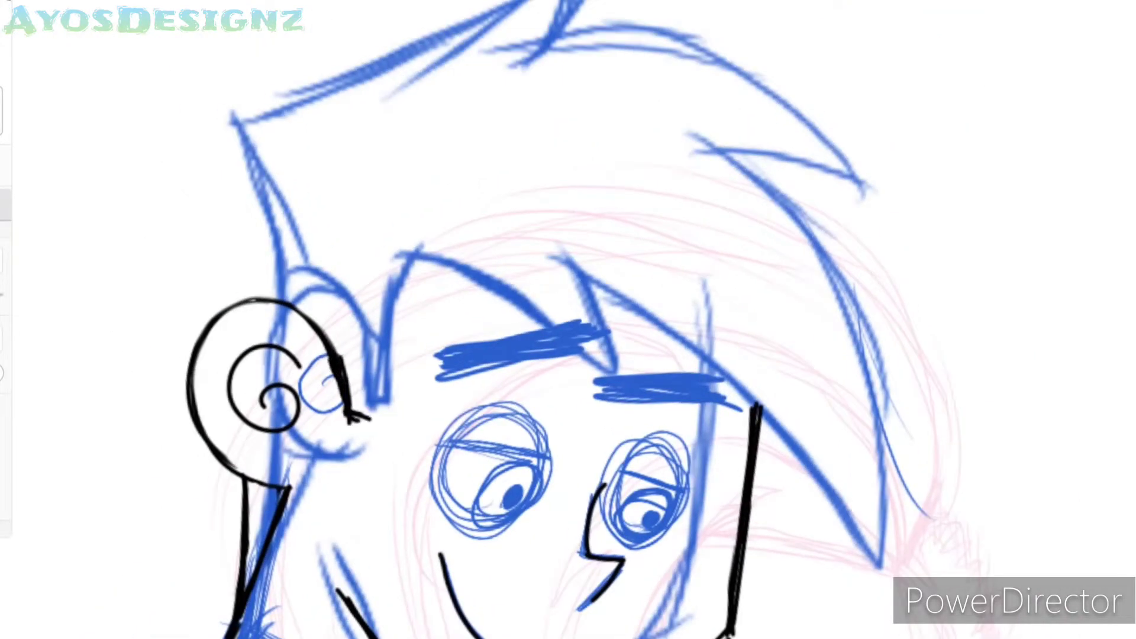
{"action": "left_click_drag", "start_coordinate": [710, 320], "coordinate": [657, 426]}
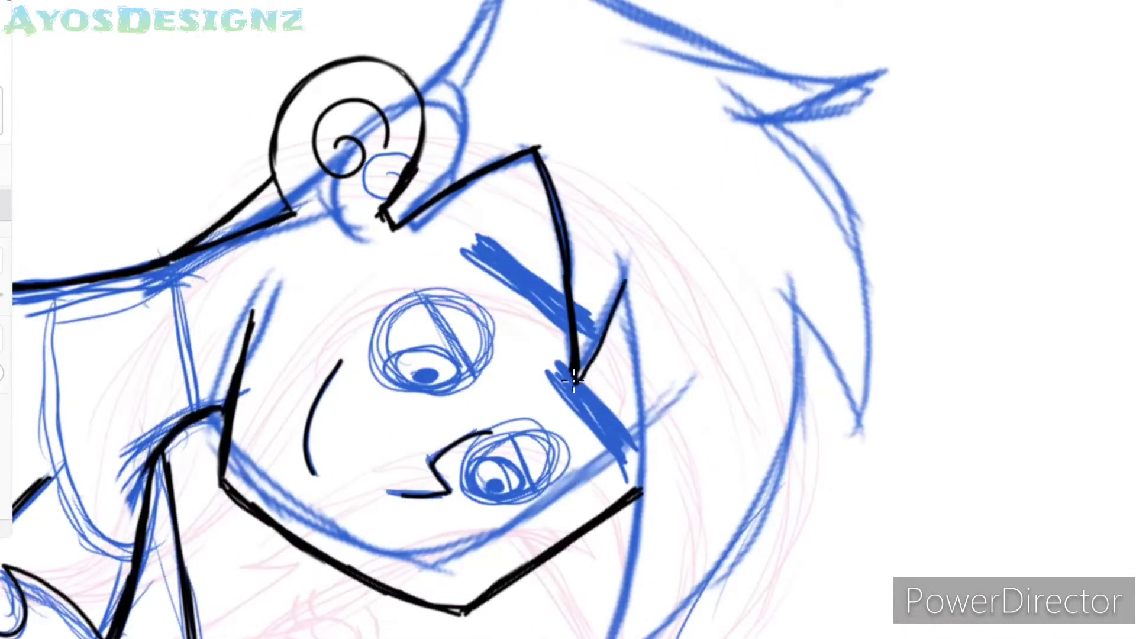
{"action": "left_click_drag", "start_coordinate": [631, 296], "coordinate": [614, 638]}
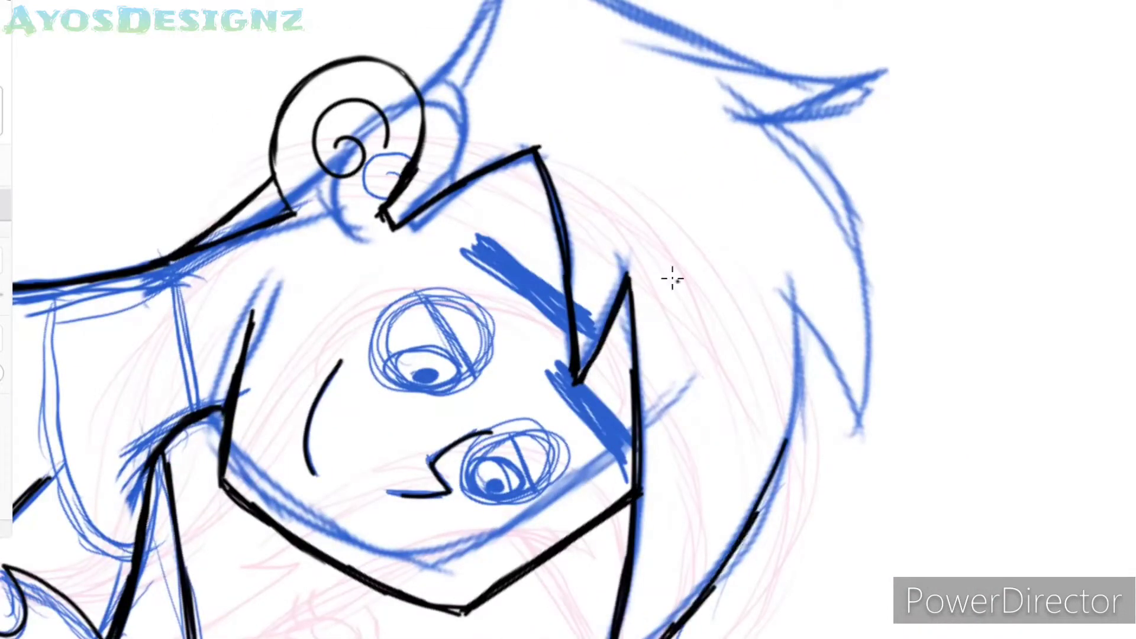
- Ink the outer hair contour, from the front lock over the pointed tuft and down the back of the head to the ear
{"action": "mouse_move", "coordinate": [817, 464]}
{"action": "left_mouse_down"}
{"action": "mouse_move", "coordinate": [829, 134]}
{"action": "mouse_move", "coordinate": [770, 296]}
{"action": "left_mouse_up"}
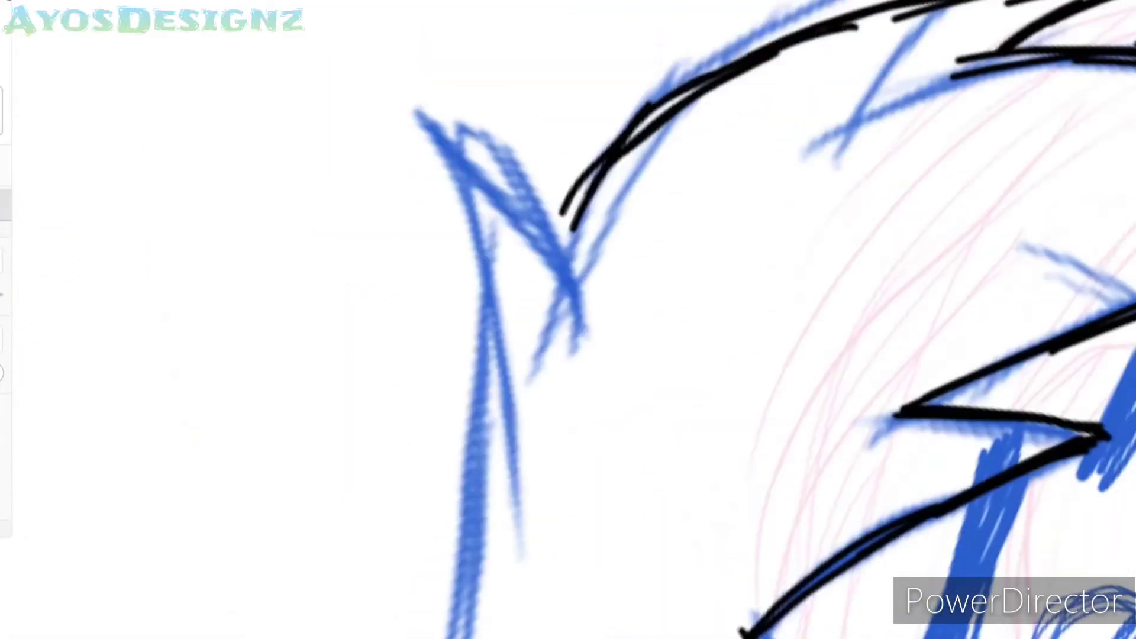
{"action": "mouse_move", "coordinate": [859, 35]}
{"action": "left_mouse_down"}
{"action": "mouse_move", "coordinate": [547, 233]}
{"action": "mouse_move", "coordinate": [686, 185]}
{"action": "left_mouse_up"}
{"action": "mouse_move", "coordinate": [666, 311]}
{"action": "left_mouse_down"}
{"action": "mouse_move", "coordinate": [652, 133]}
{"action": "mouse_move", "coordinate": [351, 533]}
{"action": "left_mouse_up"}
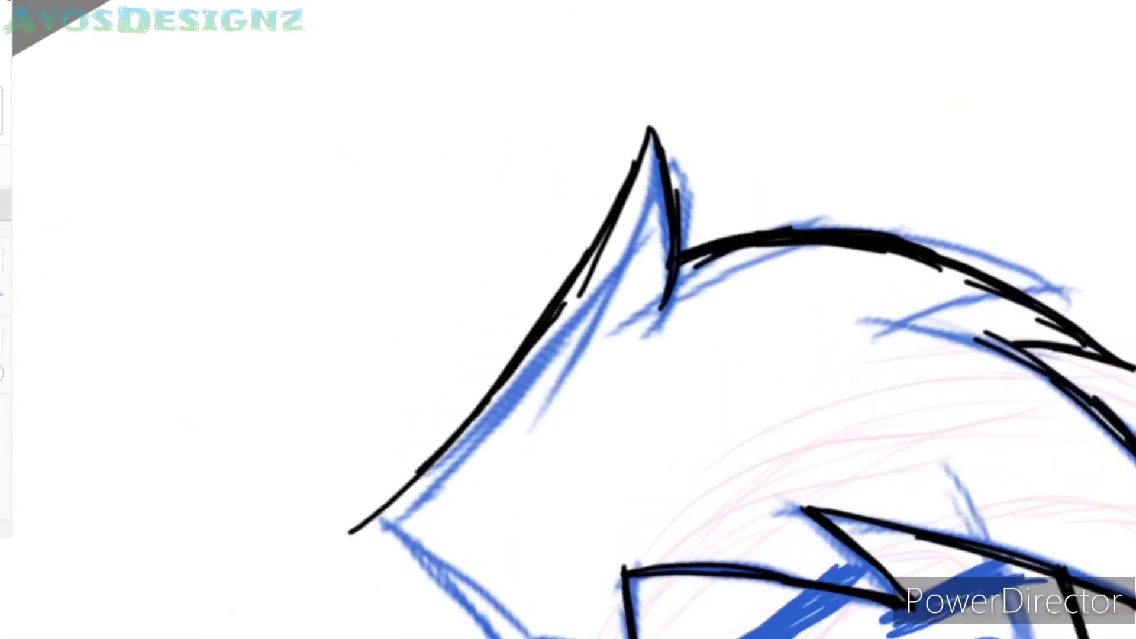
{"action": "left_click_drag", "start_coordinate": [443, 547], "coordinate": [354, 335]}
{"action": "left_click_drag", "start_coordinate": [396, 438], "coordinate": [395, 296]}
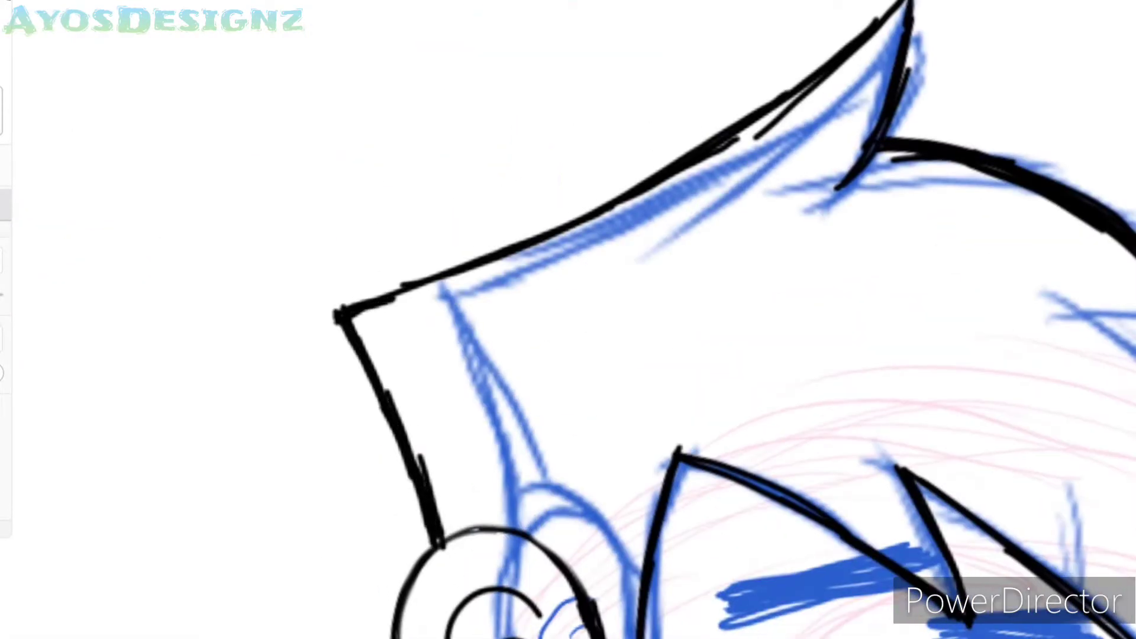
{"action": "left_click_drag", "start_coordinate": [539, 616], "coordinate": [473, 637]}
{"action": "scroll", "coordinate": [569, 320], "scroll_direction": "down", "scroll_amount": 3}
{"action": "scroll", "coordinate": [568, 320], "scroll_direction": "up", "scroll_amount": 3}
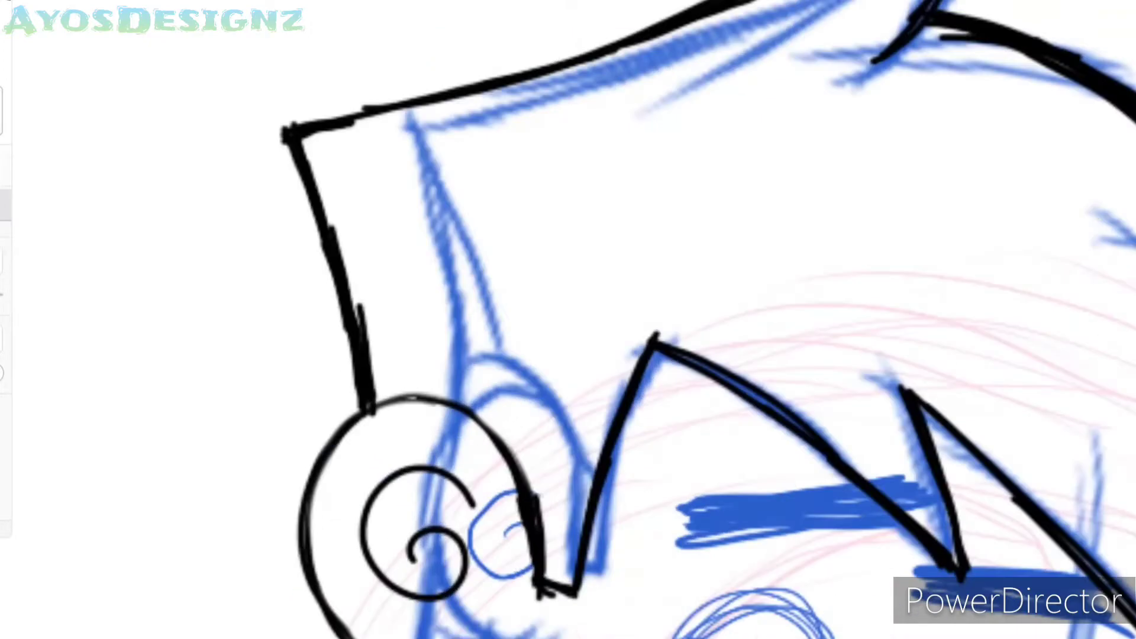
{"action": "scroll", "coordinate": [894, 531], "scroll_direction": "down", "scroll_amount": 3}
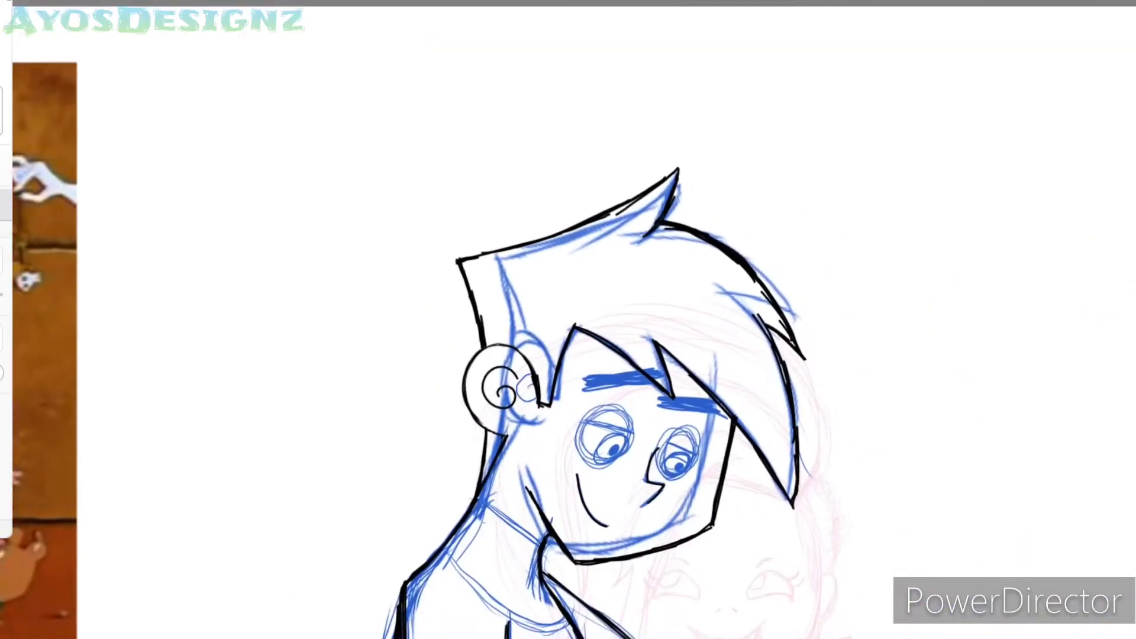
- Outline both eyebrows as bars, fill them with black, and shift and tilt the eyebrow farther from the ear
{"action": "scroll", "coordinate": [661, 398], "scroll_direction": "up", "scroll_amount": 5}
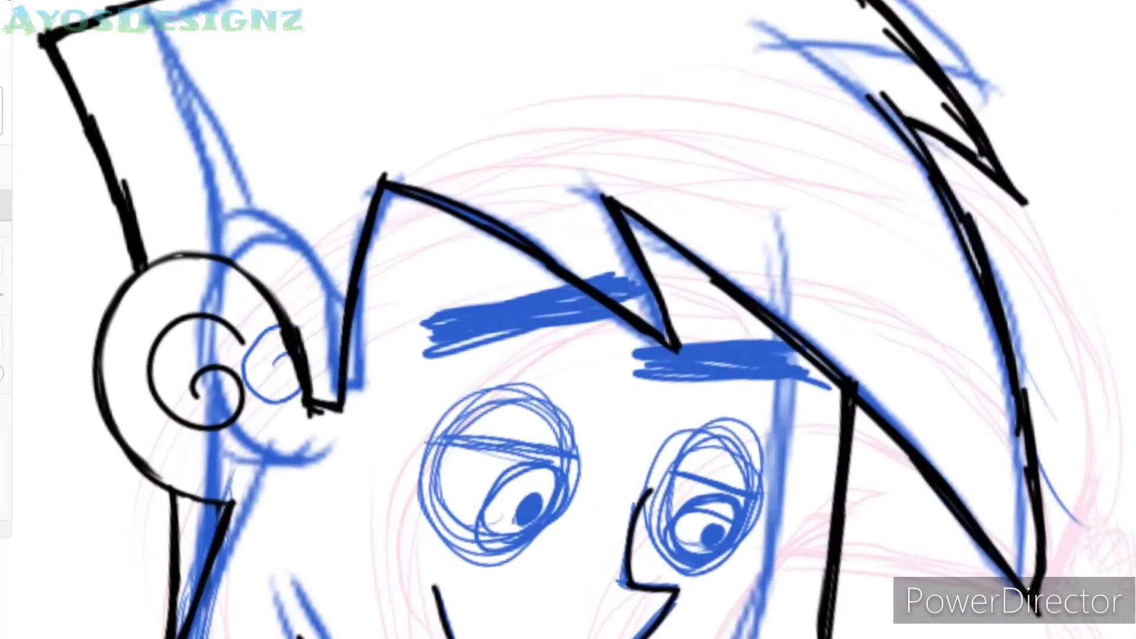
{"action": "left_click_drag", "start_coordinate": [384, 325], "coordinate": [389, 327]}
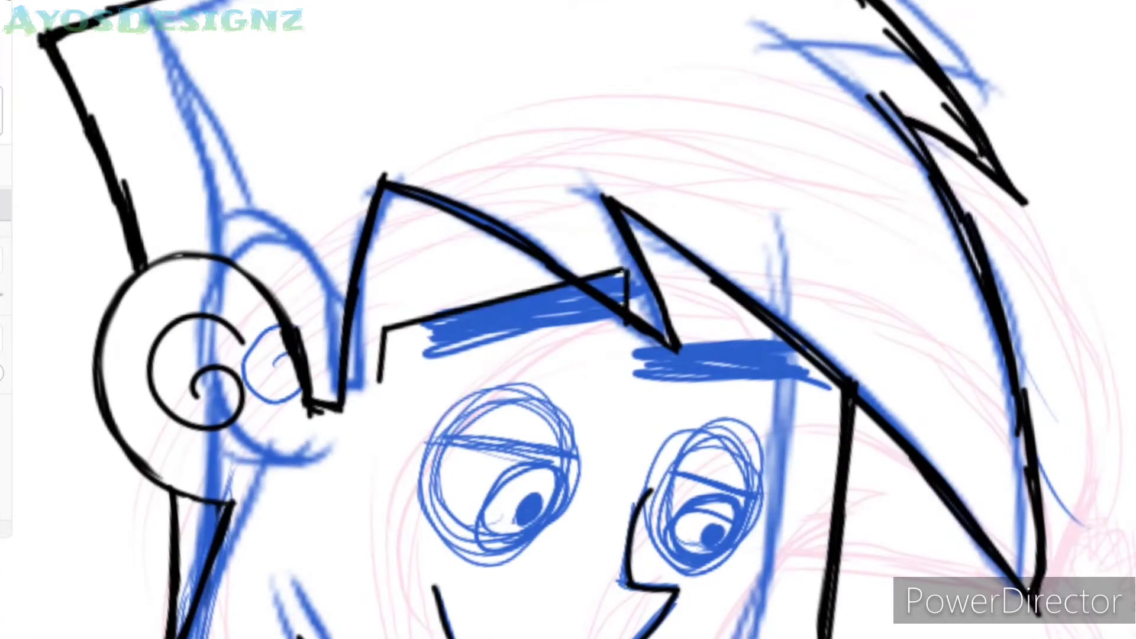
{"action": "left_click_drag", "start_coordinate": [380, 379], "coordinate": [628, 324]}
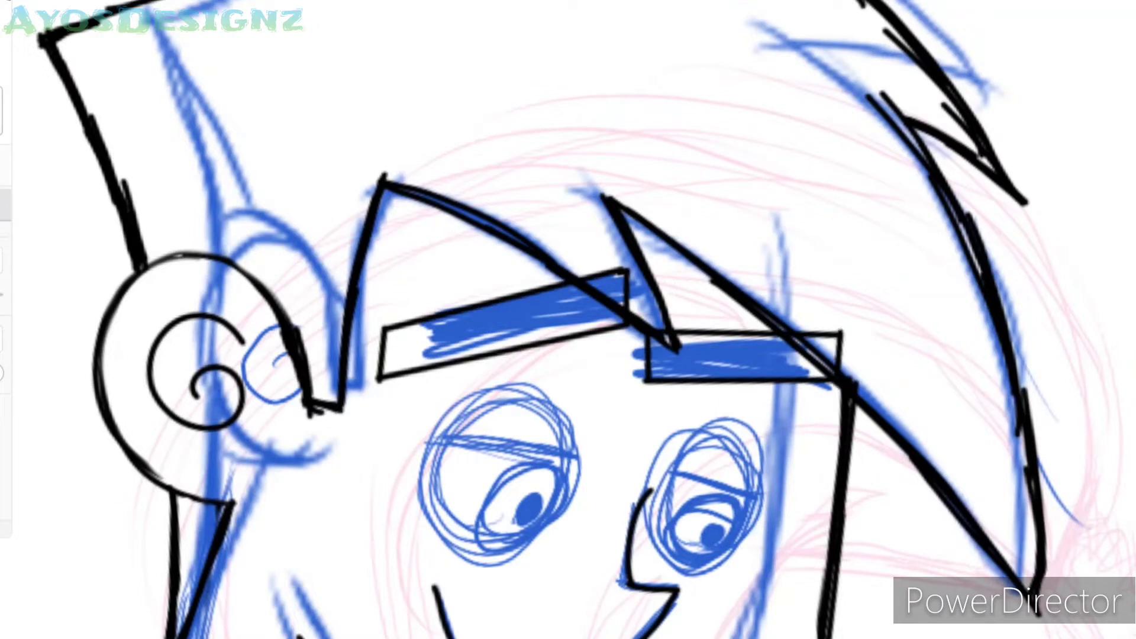
{"action": "left_click", "coordinate": [573, 314]}
{"action": "left_click", "coordinate": [739, 358]}
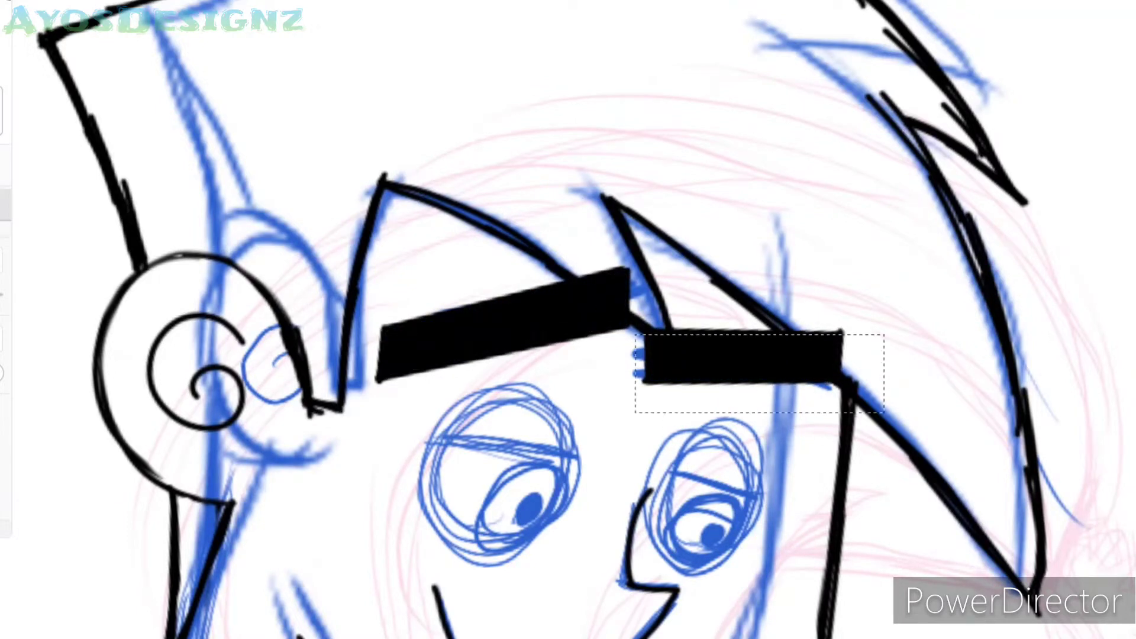
{"action": "left_click_drag", "start_coordinate": [739, 359], "coordinate": [763, 367]}
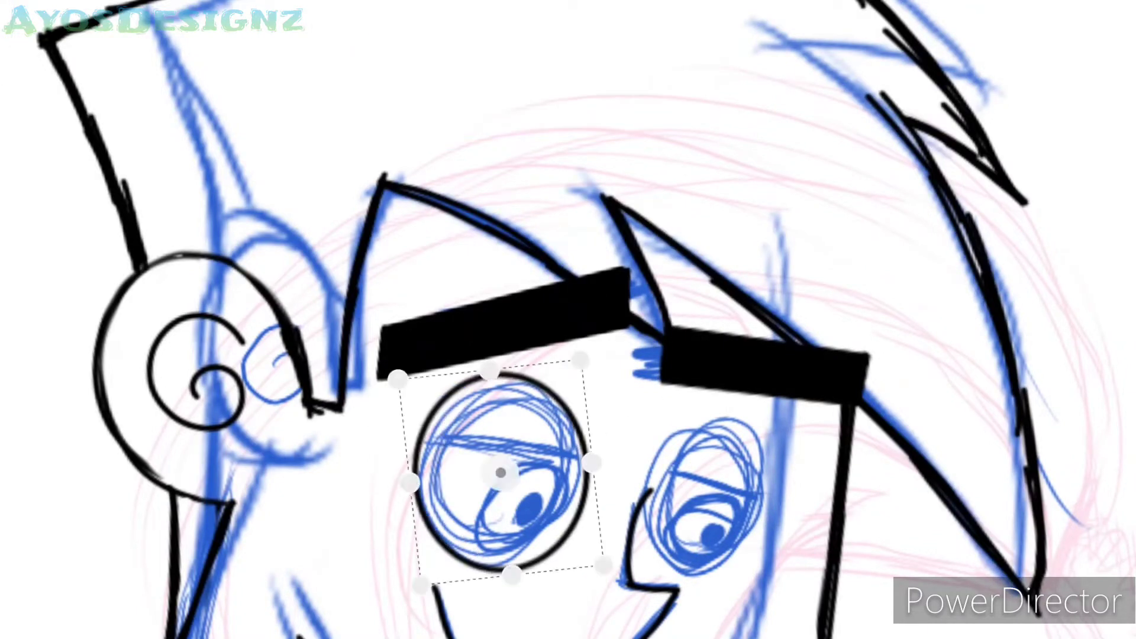
- Ink both eyes with oval outlines, drooping eyelid lines, irises and small oval pupils
{"action": "left_click_drag", "start_coordinate": [608, 571], "coordinate": [614, 576]}
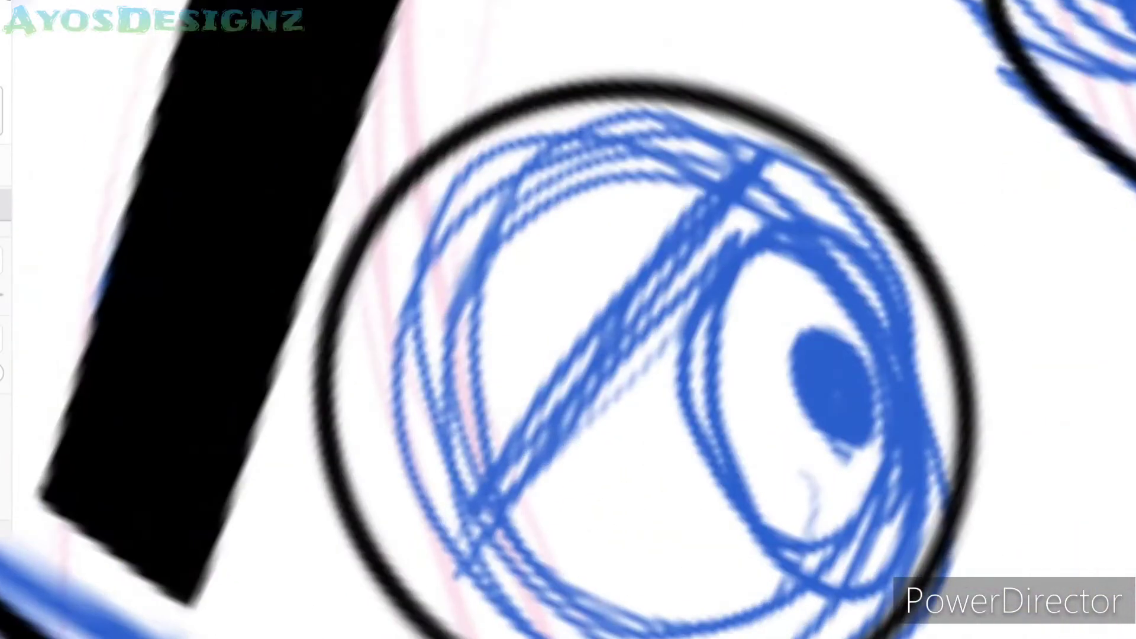
{"action": "left_click_drag", "start_coordinate": [570, 430], "coordinate": [403, 485]}
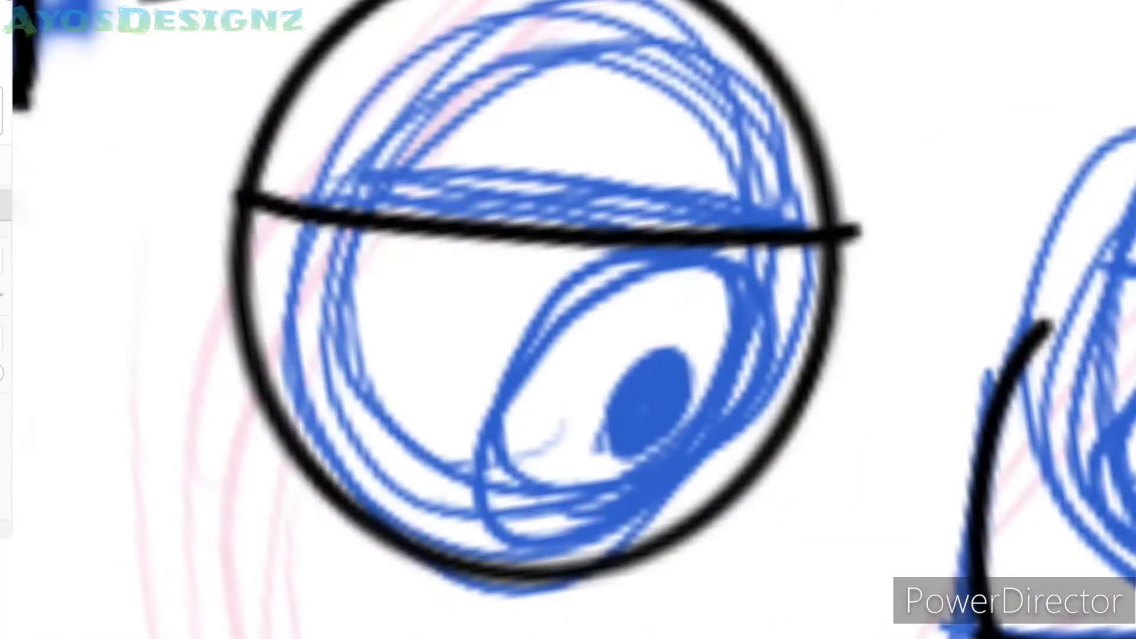
{"action": "left_click_drag", "start_coordinate": [834, 261], "coordinate": [521, 533]}
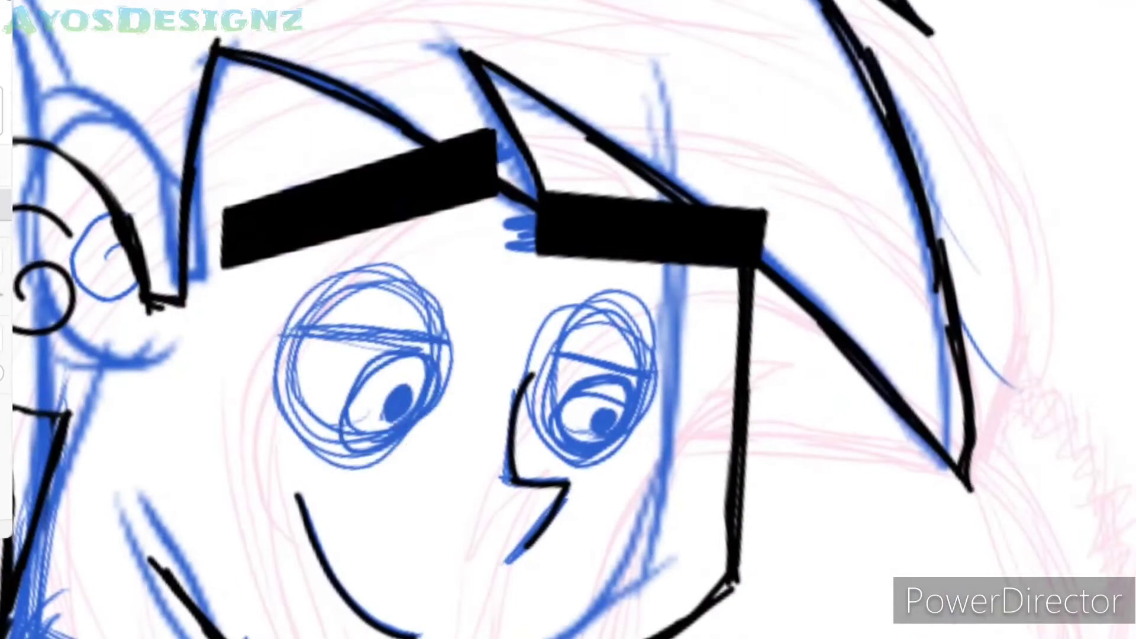
{"action": "left_click_drag", "start_coordinate": [497, 275], "coordinate": [876, 315]}
{"action": "left_click_drag", "start_coordinate": [636, 385], "coordinate": [614, 403]}
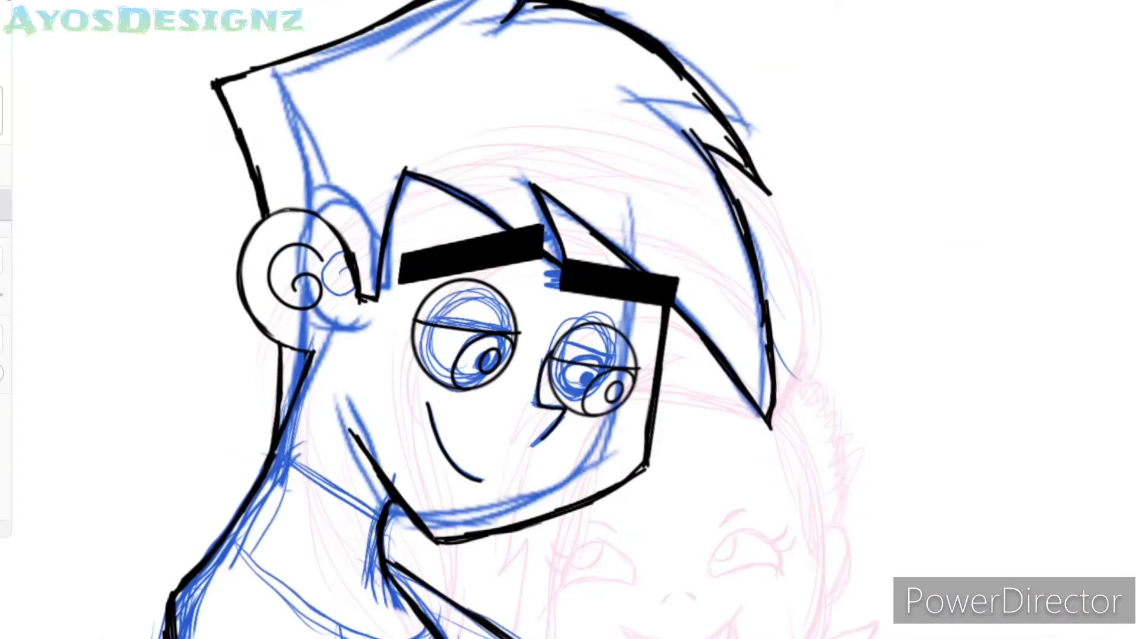
- Ink the suit's neckline and curved collar seam, and the cuff line across the outstretched forearm
{"action": "scroll", "coordinate": [569, 320], "scroll_direction": "down", "scroll_amount": 3}
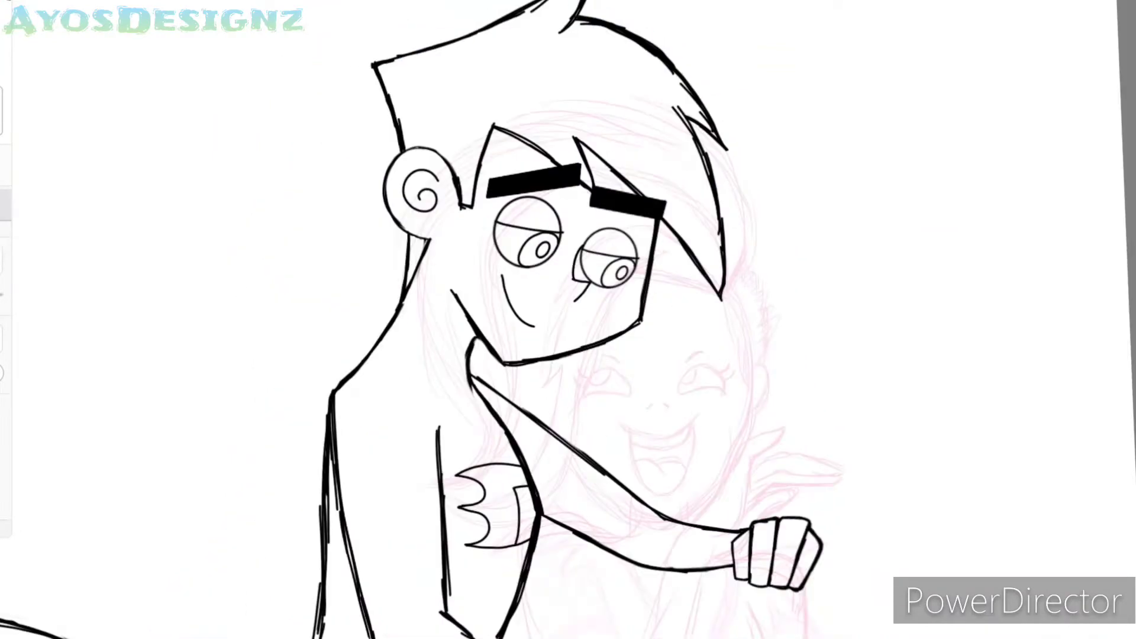
{"action": "scroll", "coordinate": [426, 190], "scroll_direction": "up", "scroll_amount": 5}
{"action": "scroll", "coordinate": [568, 320], "scroll_direction": "down", "scroll_amount": 5}
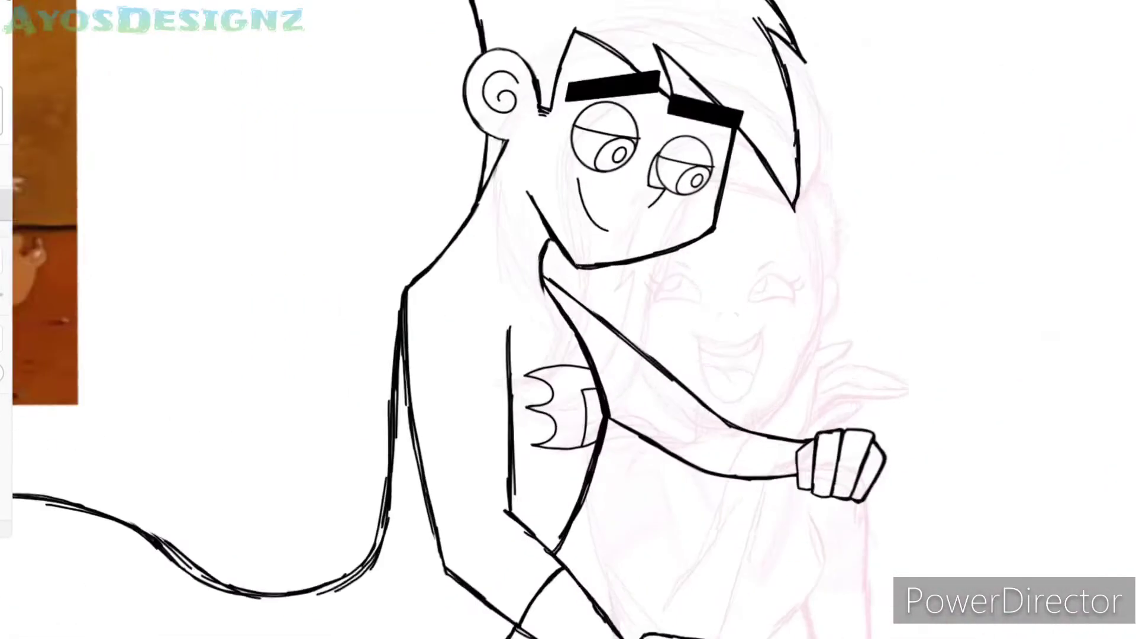
{"action": "scroll", "coordinate": [604, 243], "scroll_direction": "up", "scroll_amount": 3}
{"action": "scroll", "coordinate": [604, 243], "scroll_direction": "up", "scroll_amount": 5}
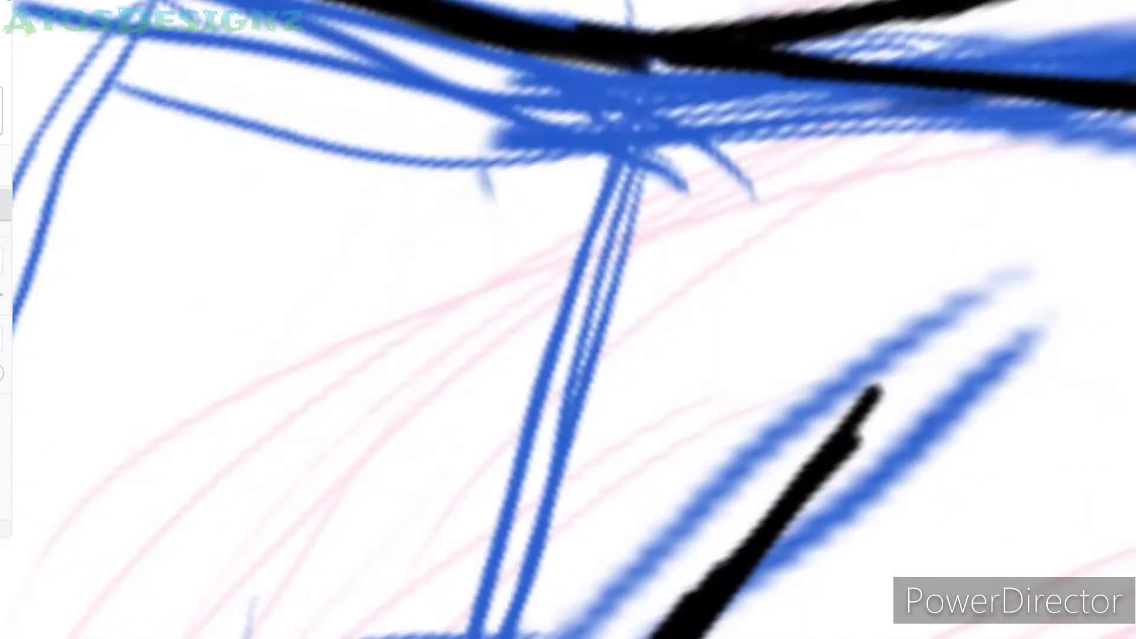
{"action": "left_click_drag", "start_coordinate": [657, 33], "coordinate": [482, 636]}
{"action": "scroll", "coordinate": [568, 320], "scroll_direction": "down", "scroll_amount": 5}
{"action": "scroll", "coordinate": [568, 320], "scroll_direction": "up", "scroll_amount": 5}
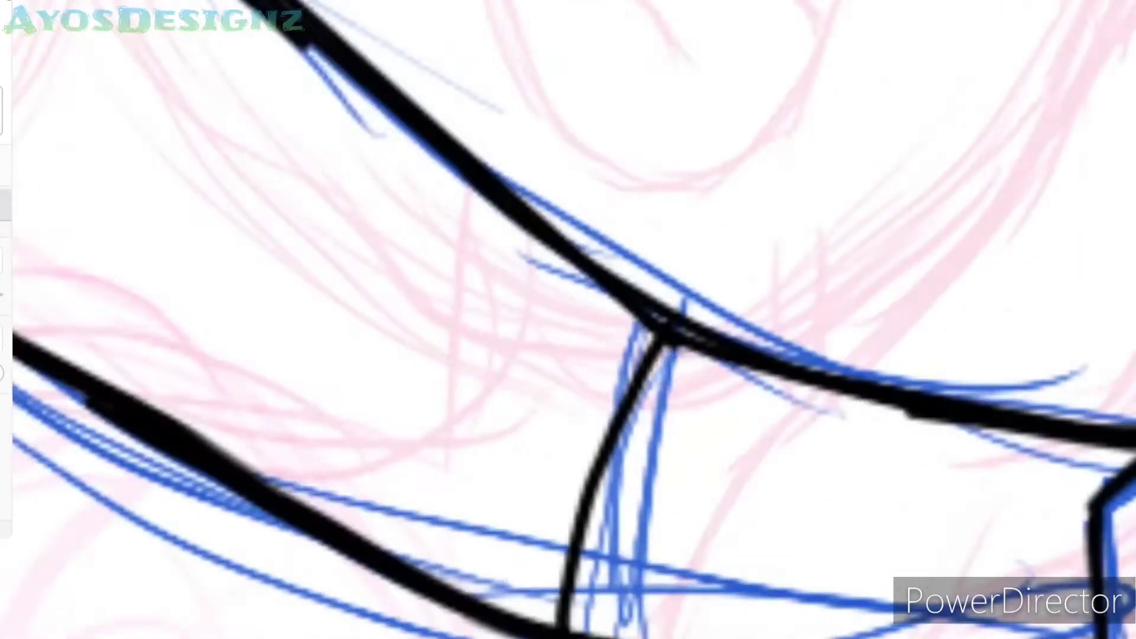
- Try further seam strokes on the suit, undo them and save the drawing
{"action": "scroll", "coordinate": [569, 320], "scroll_direction": "down", "scroll_amount": 5}
{"action": "scroll", "coordinate": [568, 319], "scroll_direction": "up", "scroll_amount": 5}
{"action": "left_click_drag", "start_coordinate": [556, 313], "coordinate": [651, 622]}
{"action": "key", "text": "ctrl+z"}
{"action": "key", "text": "ctrl+z"}
{"action": "left_click_drag", "start_coordinate": [618, 30], "coordinate": [651, 622]}
{"action": "key", "text": "ctrl+z"}
{"action": "scroll", "coordinate": [568, 319], "scroll_direction": "down", "scroll_amount": 5}
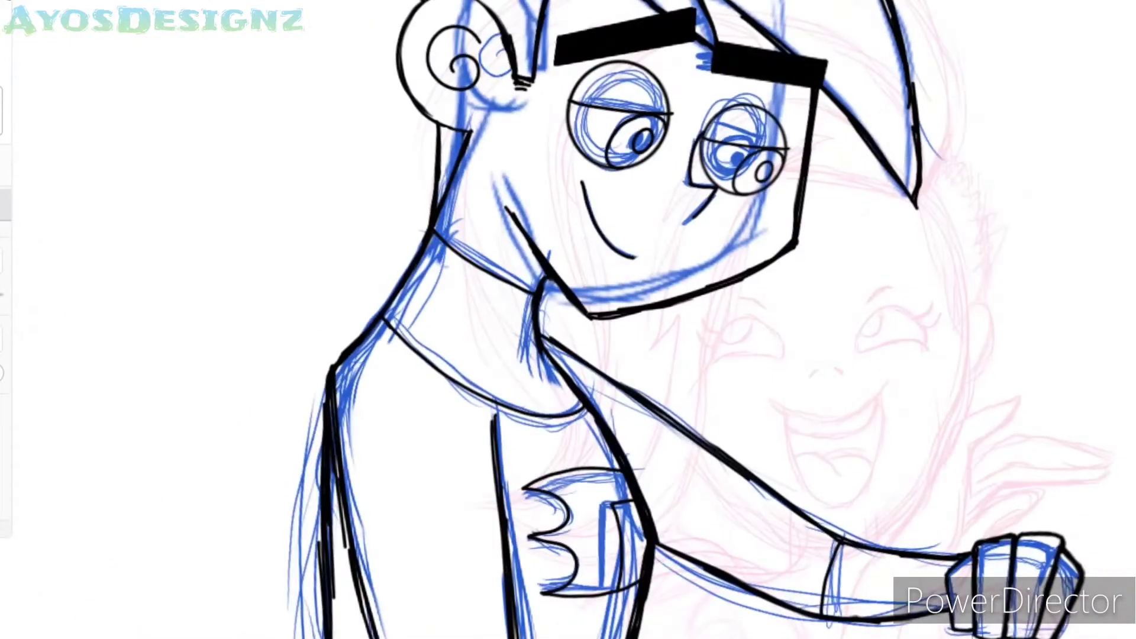
{"action": "key", "text": "ctrl+s"}
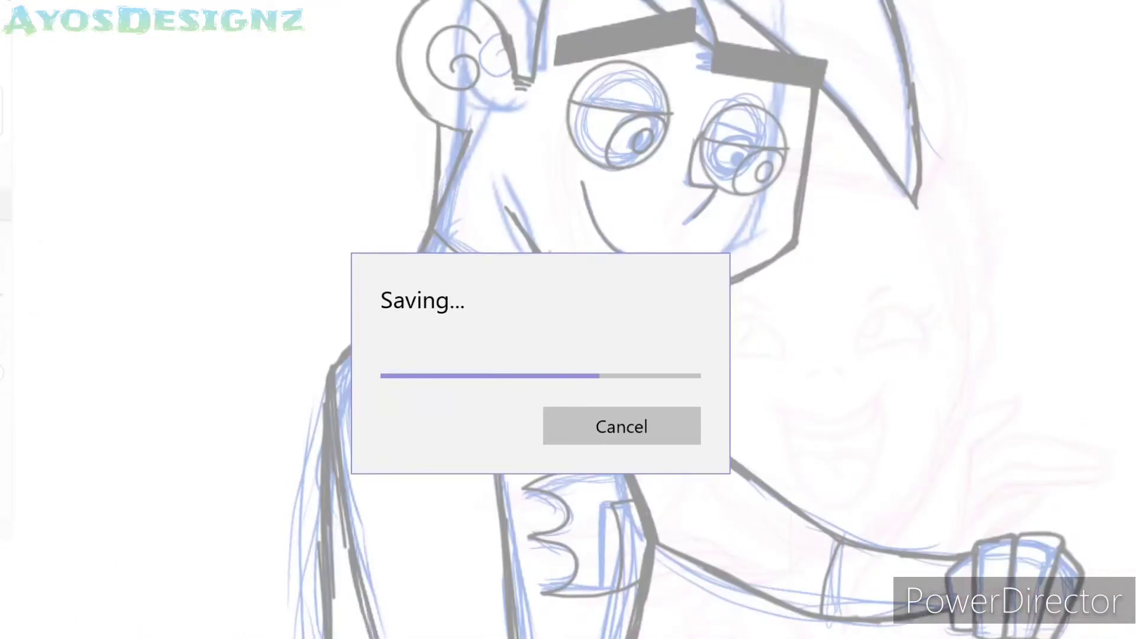
- Ink two curved belt lines across the waist where the tail begins, redrawing the strokes that miss the sketch
{"action": "scroll", "coordinate": [568, 320], "scroll_direction": "up", "scroll_amount": 5}
{"action": "mouse_move", "coordinate": [551, 65]}
{"action": "left_mouse_down"}
{"action": "mouse_move", "coordinate": [541, 562]}
{"action": "mouse_move", "coordinate": [562, 616]}
{"action": "left_mouse_up"}
{"action": "key", "text": "ctrl+z"}
{"action": "key", "text": "ctrl+z"}
{"action": "left_click_drag", "start_coordinate": [554, 60], "coordinate": [562, 615]}
{"action": "left_click_drag", "start_coordinate": [349, 6], "coordinate": [308, 628]}
{"action": "key", "text": "ctrl+z"}
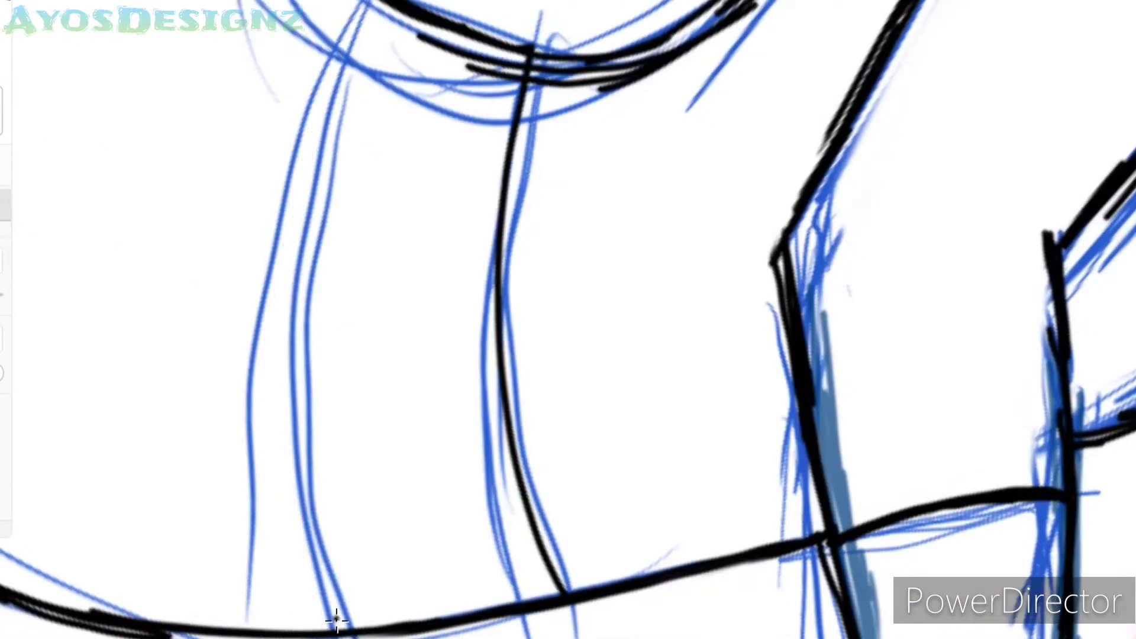
{"action": "left_click_drag", "start_coordinate": [329, 610], "coordinate": [355, 6]}
- Erase the overlapping stray strokes along the tail and lower back to leave one clean contour, and save the drawing
{"action": "left_click_drag", "start_coordinate": [710, 435], "coordinate": [535, 507]}
{"action": "left_click_drag", "start_coordinate": [536, 508], "coordinate": [278, 504]}
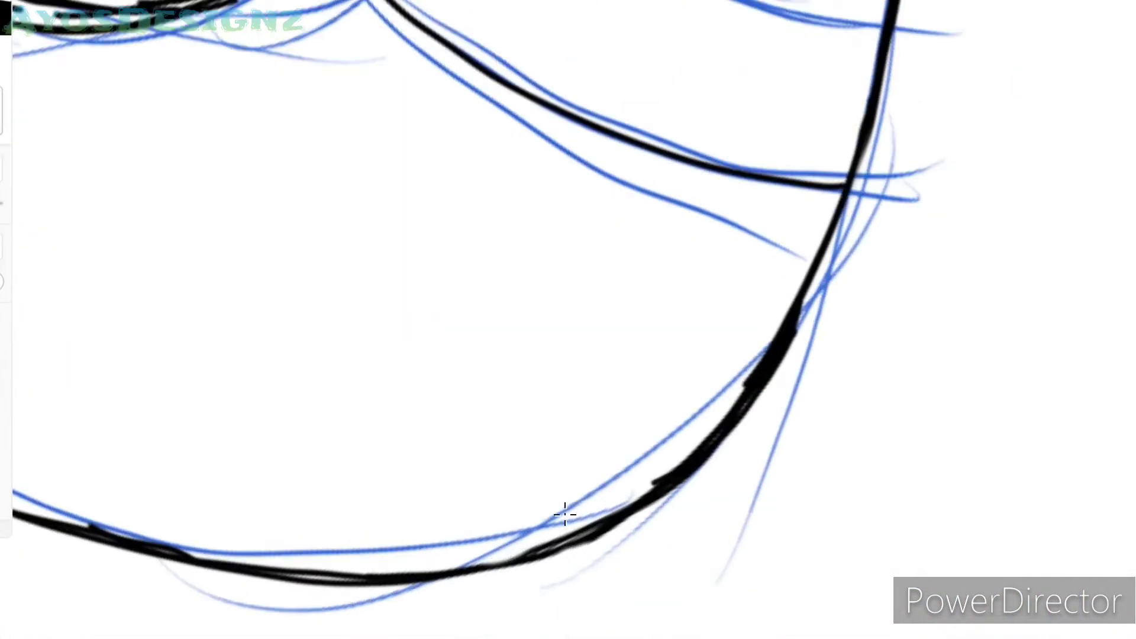
{"action": "left_click_drag", "start_coordinate": [714, 265], "coordinate": [824, 170]}
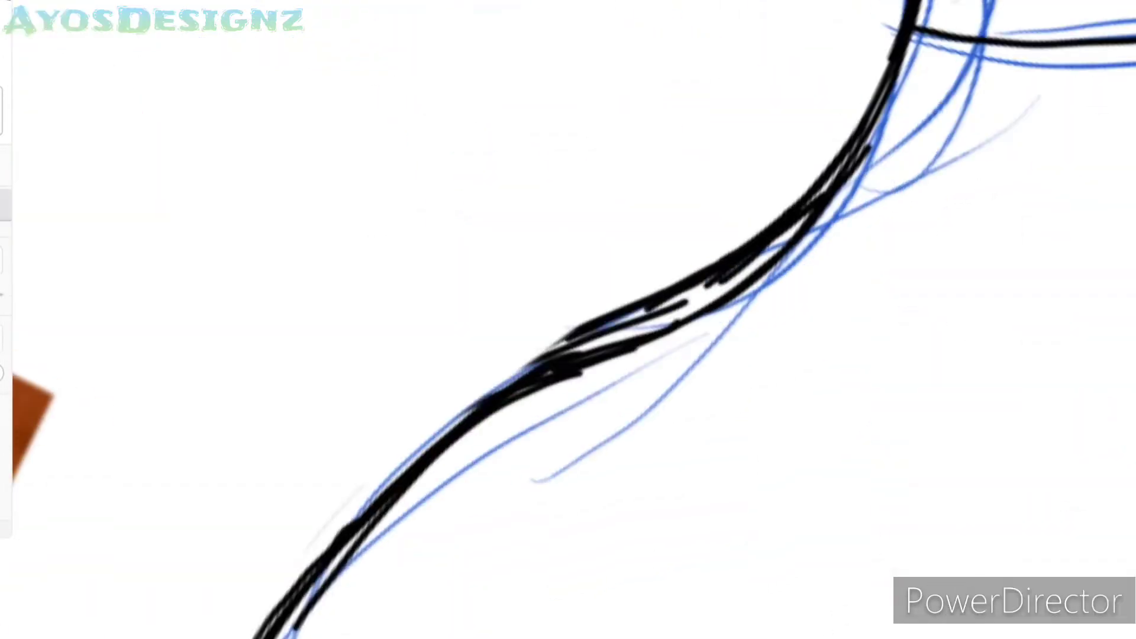
{"action": "left_click_drag", "start_coordinate": [398, 478], "coordinate": [723, 256]}
{"action": "key", "text": "ctrl+z"}
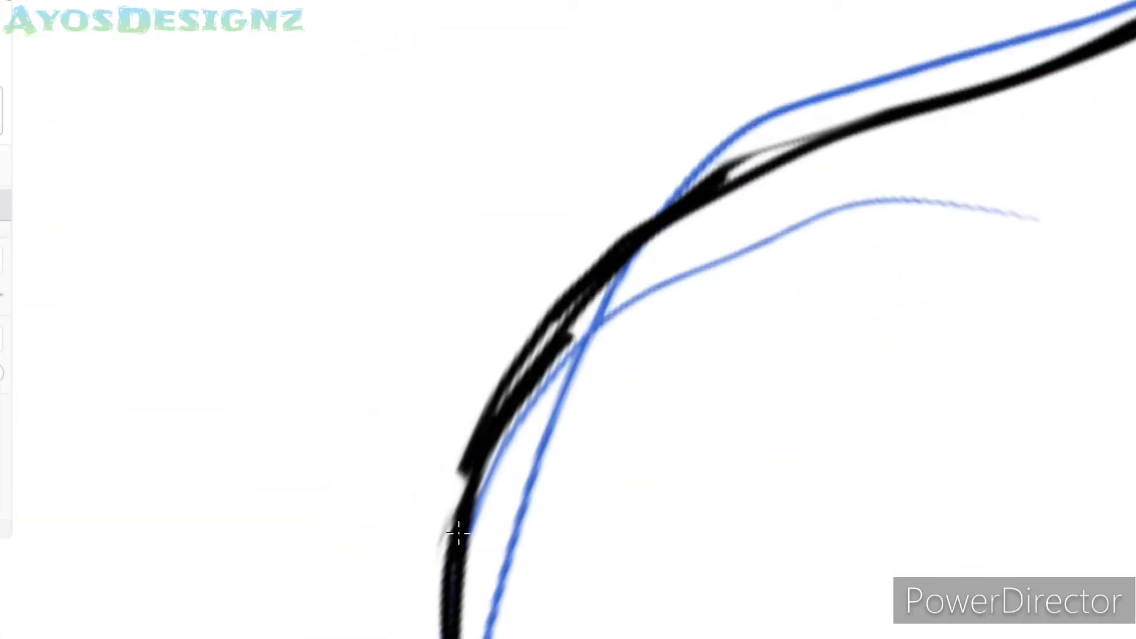
{"action": "left_click_drag", "start_coordinate": [458, 534], "coordinate": [829, 128]}
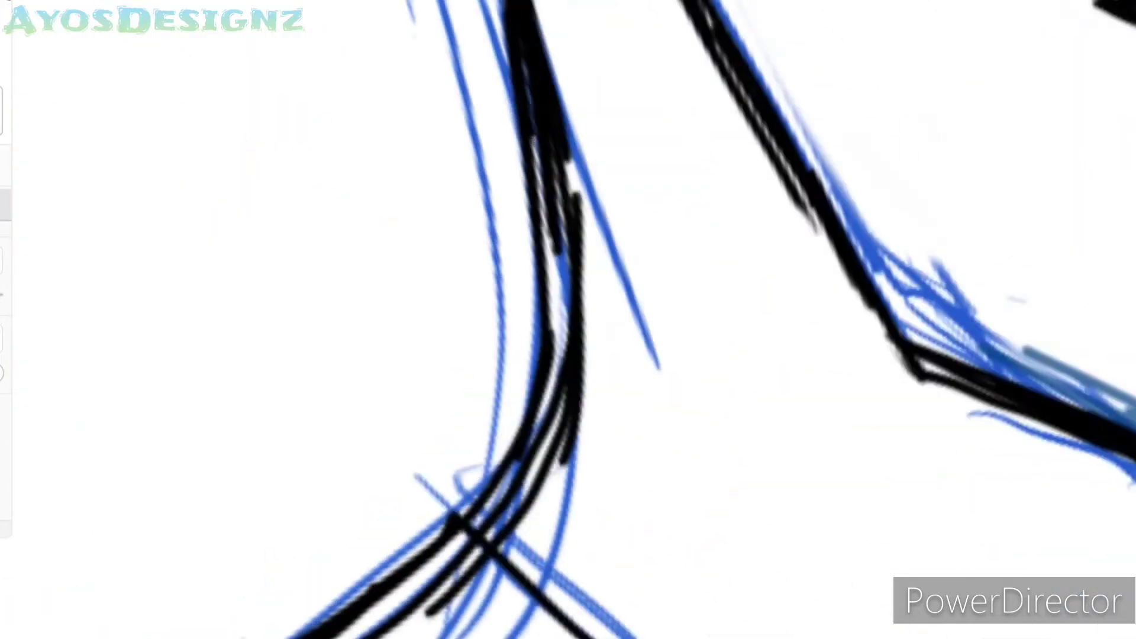
{"action": "left_click_drag", "start_coordinate": [533, 59], "coordinate": [331, 621]}
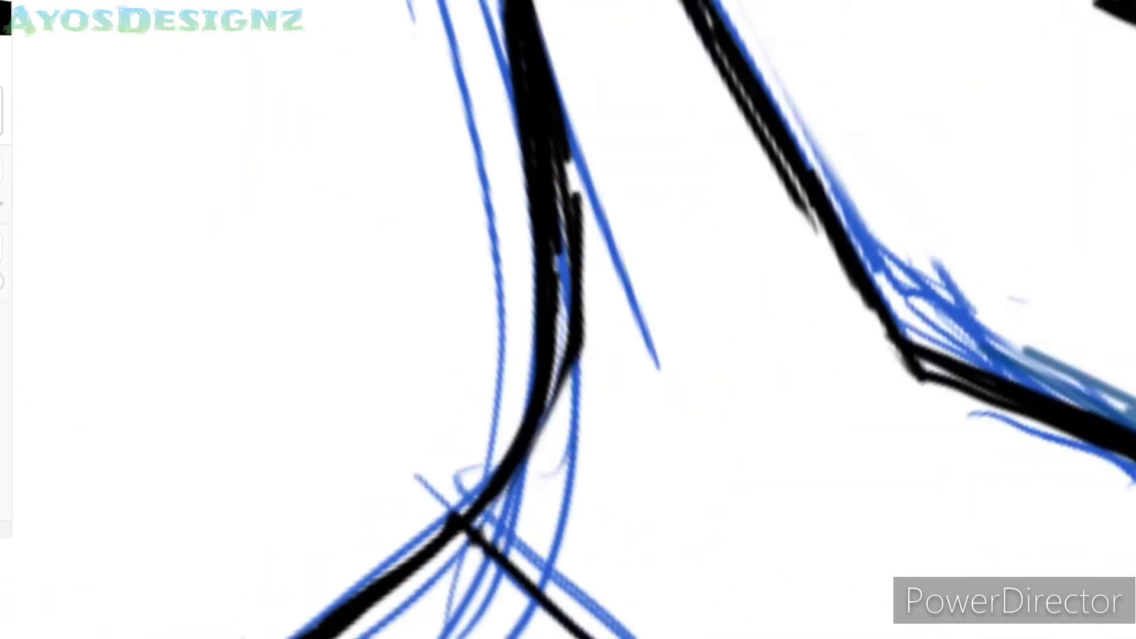
{"action": "key", "text": "ctrl+s"}
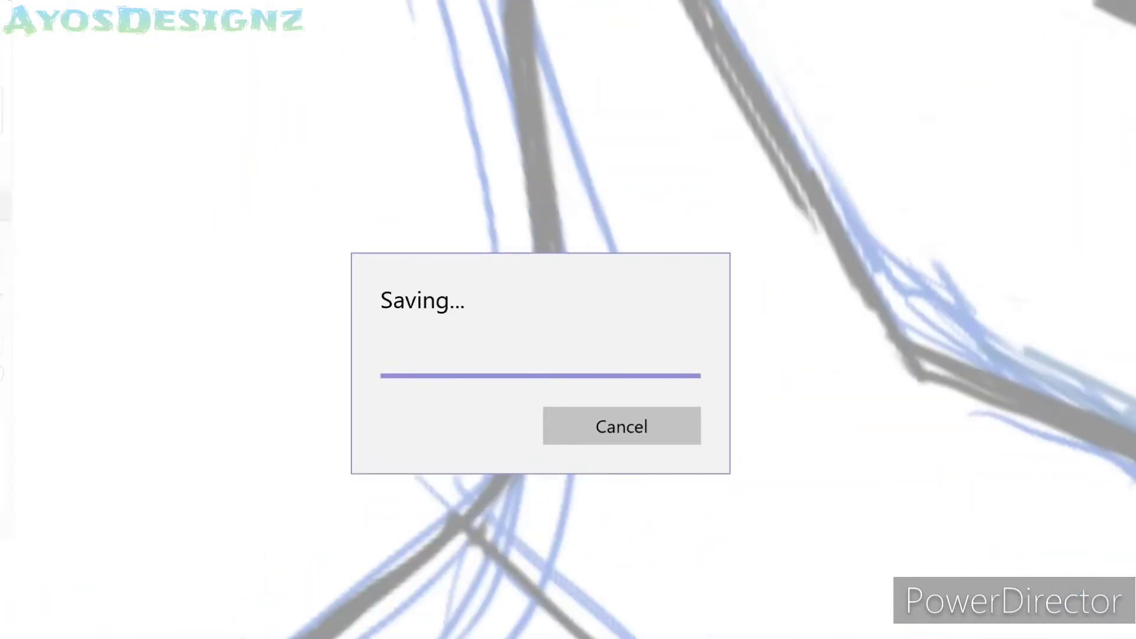
{"action": "key", "text": "ctrl+s"}
- Hide the blue sketch beneath the boy's line art, leaving the girl's pink sketch as the guide
{"action": "scroll", "coordinate": [569, 320], "scroll_direction": "down", "scroll_amount": 5}
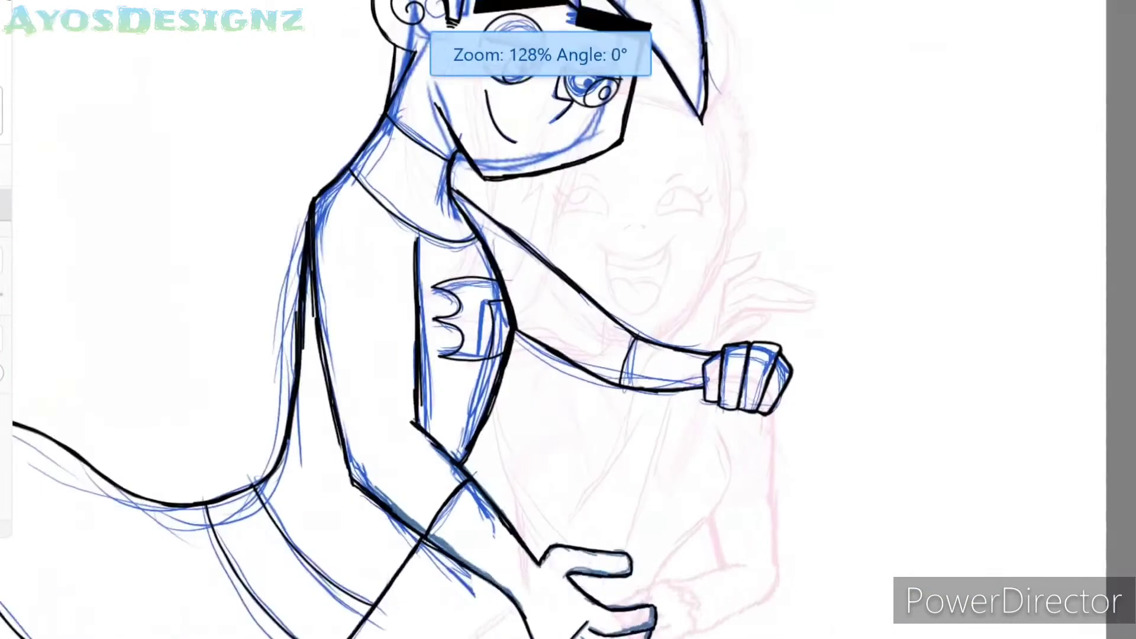
{"action": "scroll", "coordinate": [483, 370], "scroll_direction": "up", "scroll_amount": 5}
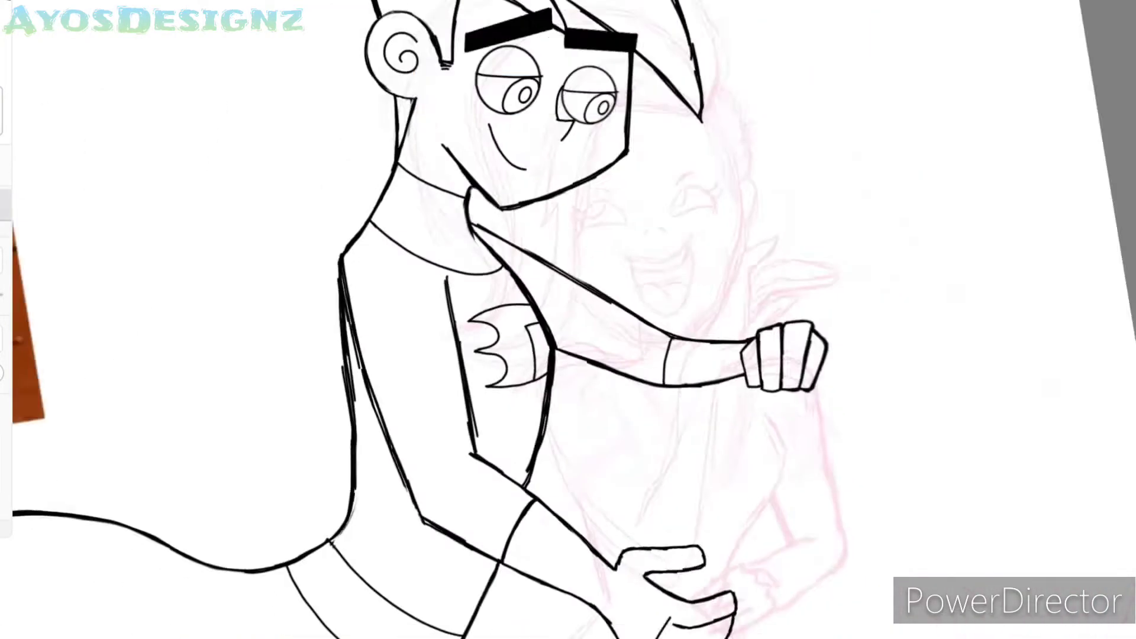
{"action": "scroll", "coordinate": [568, 319], "scroll_direction": "down", "scroll_amount": 2}
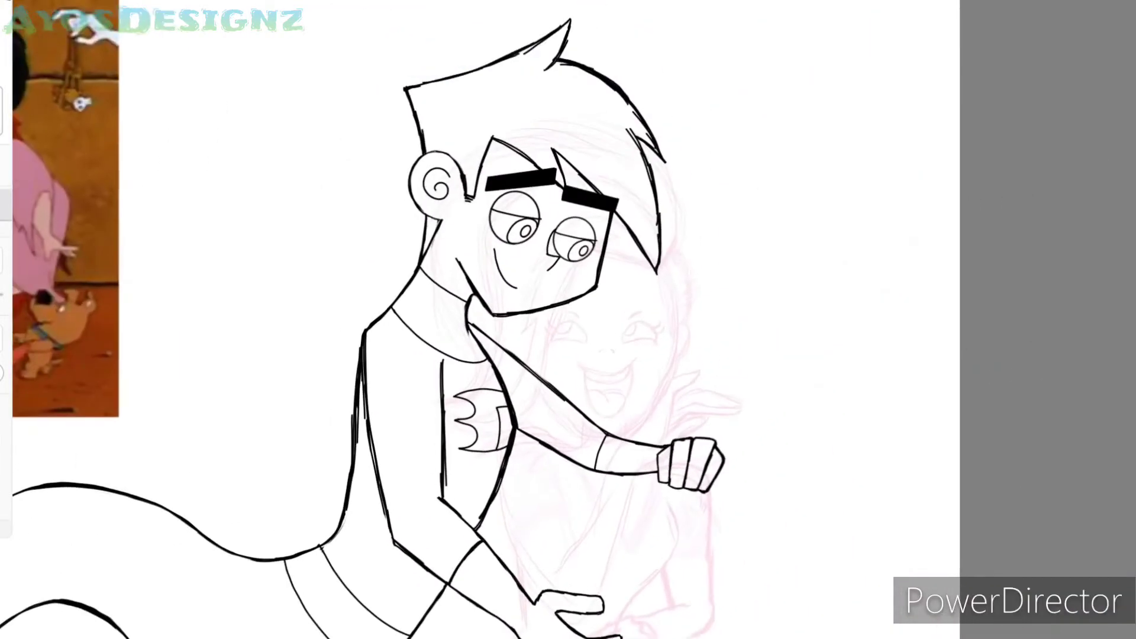
{"action": "left_click_drag", "start_coordinate": [533, 320], "coordinate": [651, 320]}
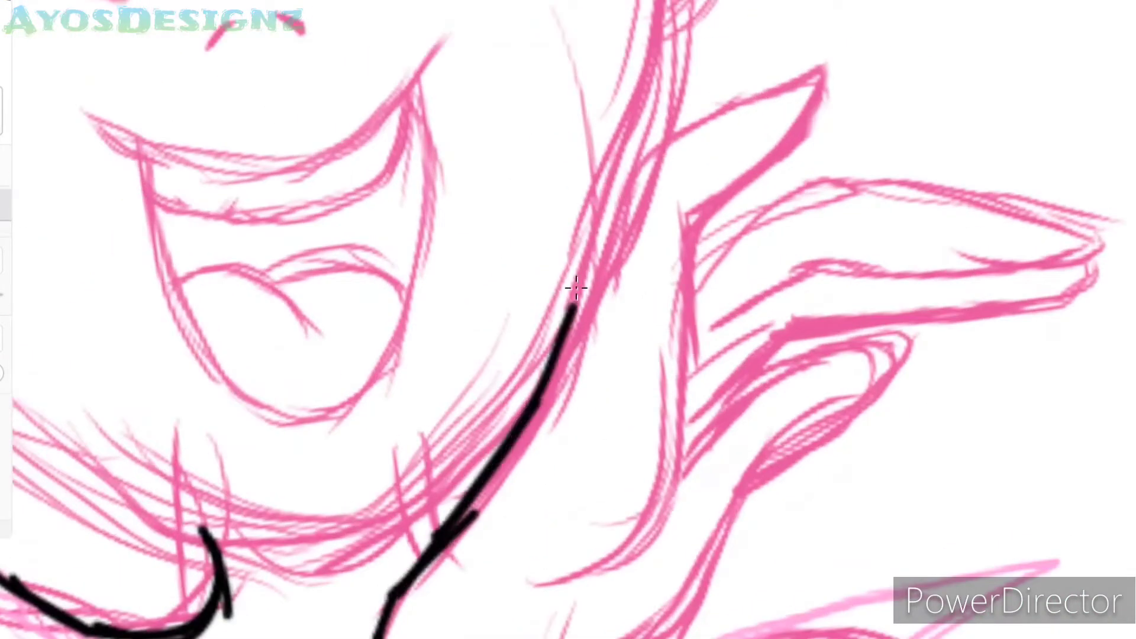
- Ink the back of the girl's raised hand along her cheek, the pointed first finger and the long fingers beside it
{"action": "mouse_move", "coordinate": [576, 288]}
{"action": "left_mouse_down"}
{"action": "mouse_move", "coordinate": [634, 155]}
{"action": "mouse_move", "coordinate": [769, 160]}
{"action": "left_mouse_up"}
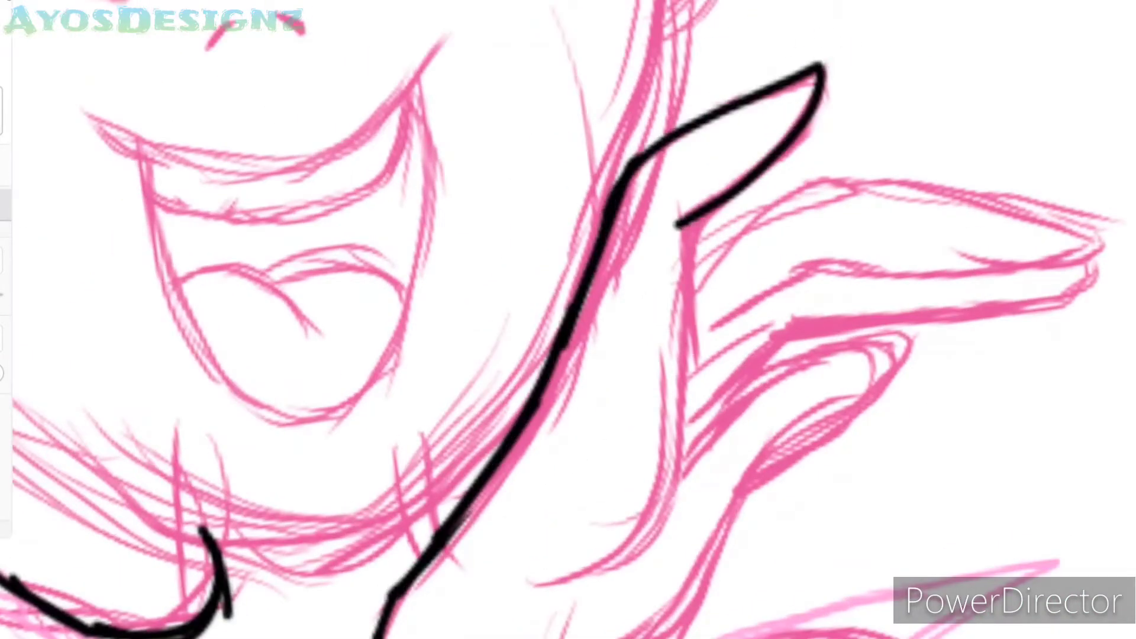
{"action": "scroll", "coordinate": [568, 320], "scroll_direction": "up", "scroll_amount": 5}
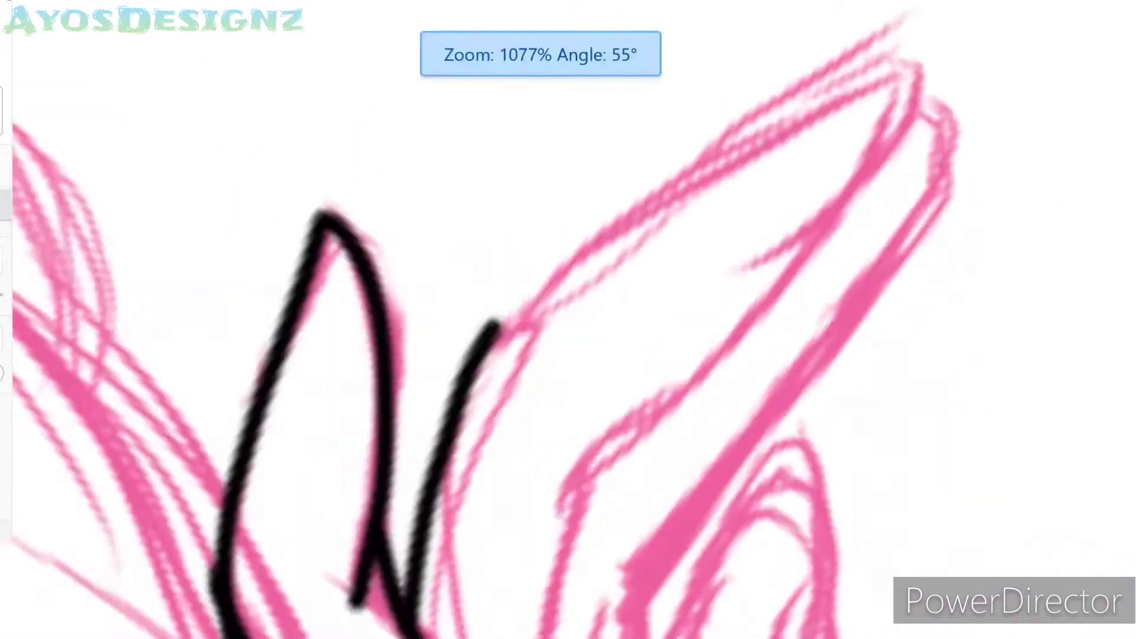
{"action": "left_click_drag", "start_coordinate": [799, 308], "coordinate": [898, 17]}
{"action": "scroll", "coordinate": [568, 320], "scroll_direction": "down", "scroll_amount": 5}
{"action": "left_click_drag", "start_coordinate": [609, 236], "coordinate": [568, 469]}
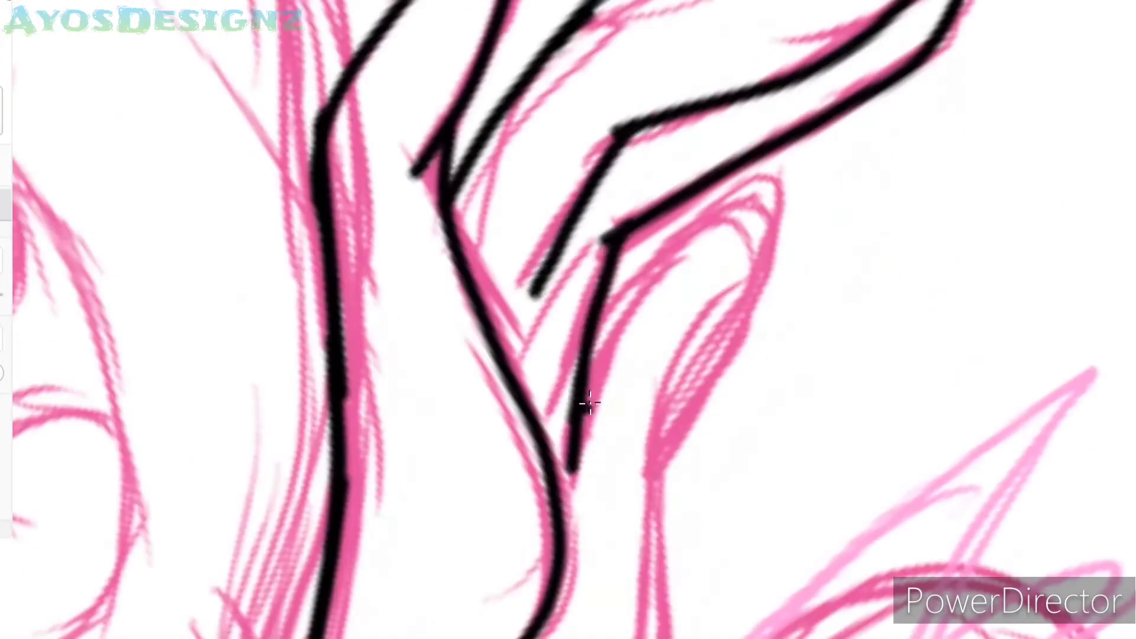
- Ink the raised hand's lowest finger and the palm edge down to the wrist, and save the drawing
{"action": "left_click_drag", "start_coordinate": [596, 254], "coordinate": [647, 481]}
{"action": "scroll", "coordinate": [568, 320], "scroll_direction": "up", "scroll_amount": 5}
{"action": "scroll", "coordinate": [568, 320], "scroll_direction": "down", "scroll_amount": 5}
{"action": "scroll", "coordinate": [568, 320], "scroll_direction": "up", "scroll_amount": 5}
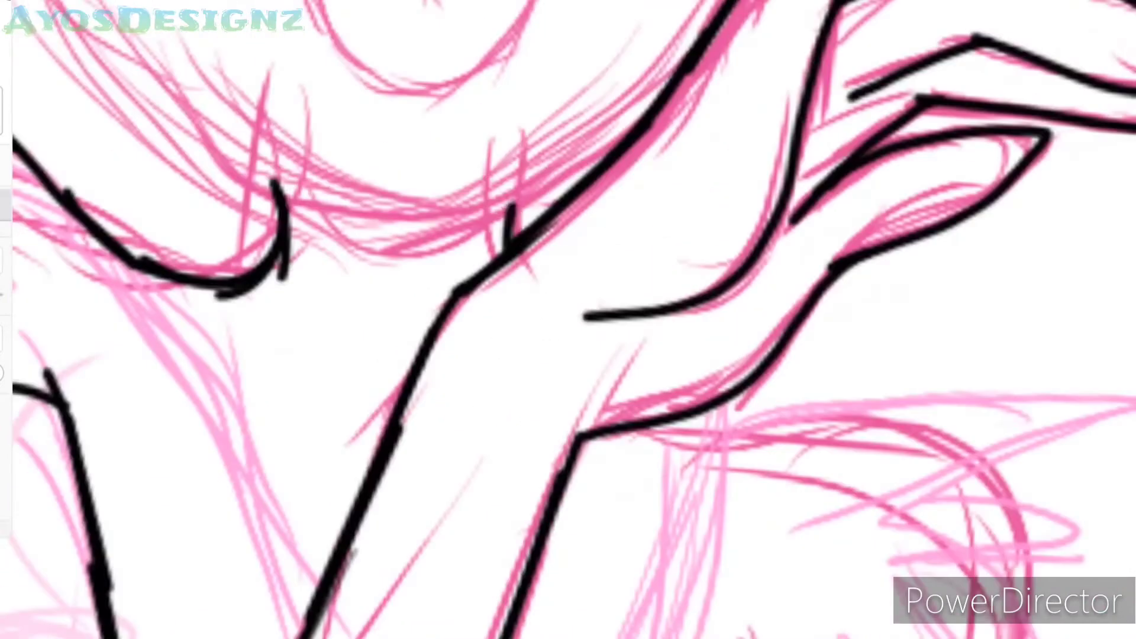
{"action": "key", "text": "ctrl+s"}
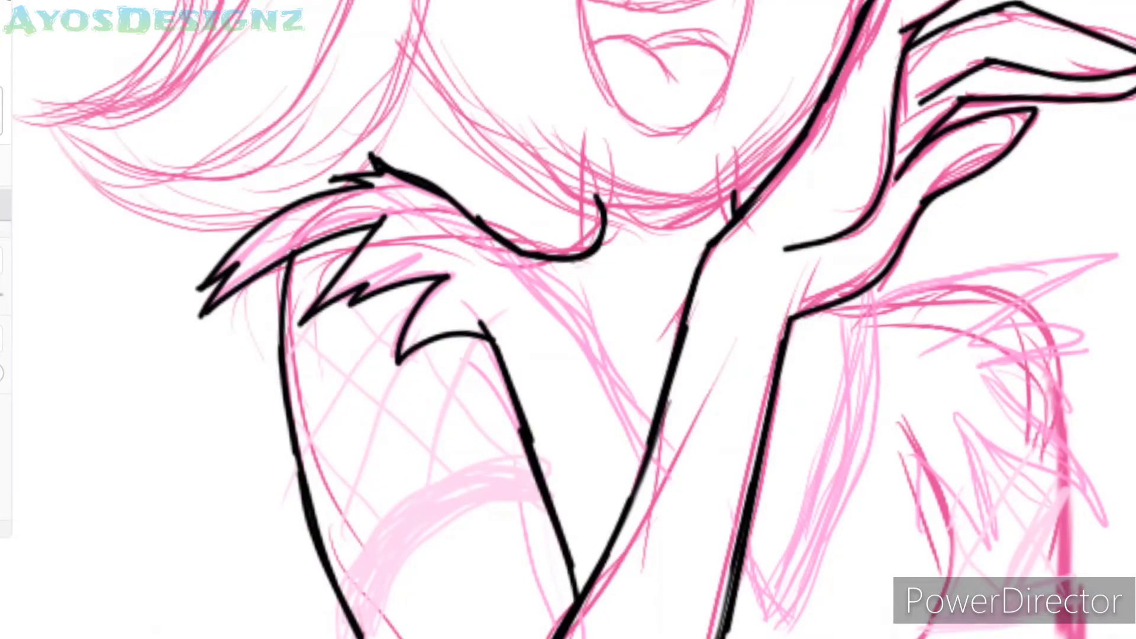
- Ink the shoulder curve beside the raised hand and the first ragged spikes of the trim over it
{"action": "scroll", "coordinate": [568, 319], "scroll_direction": "up", "scroll_amount": 5}
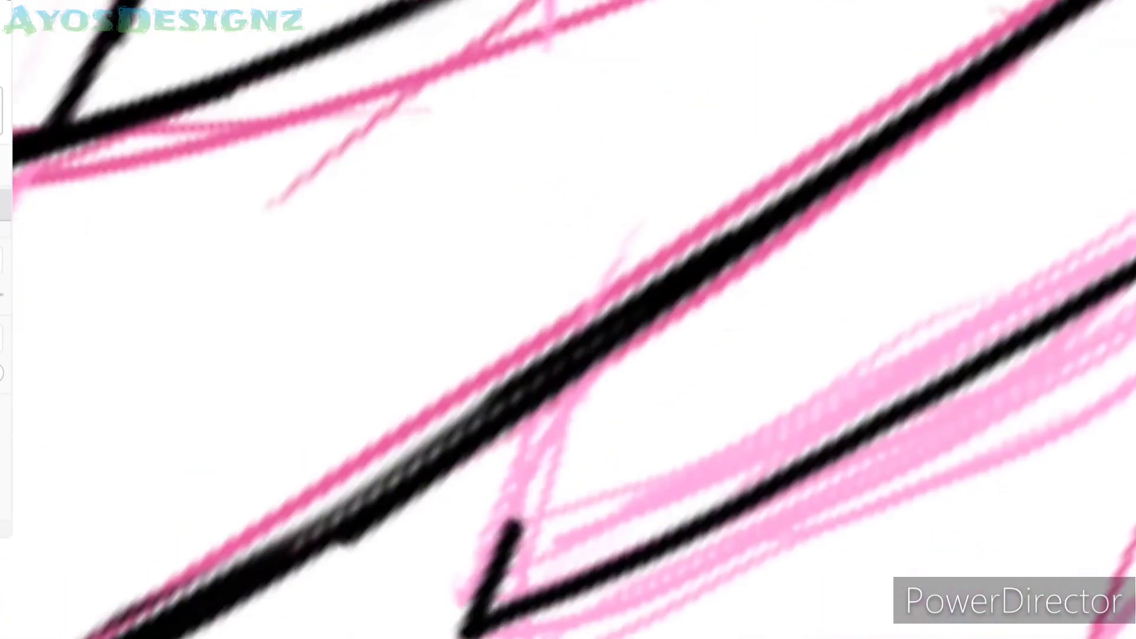
{"action": "scroll", "coordinate": [568, 319], "scroll_direction": "down", "scroll_amount": 3}
{"action": "scroll", "coordinate": [568, 320], "scroll_direction": "up", "scroll_amount": 3}
{"action": "left_click_drag", "start_coordinate": [476, 613], "coordinate": [636, 44]}
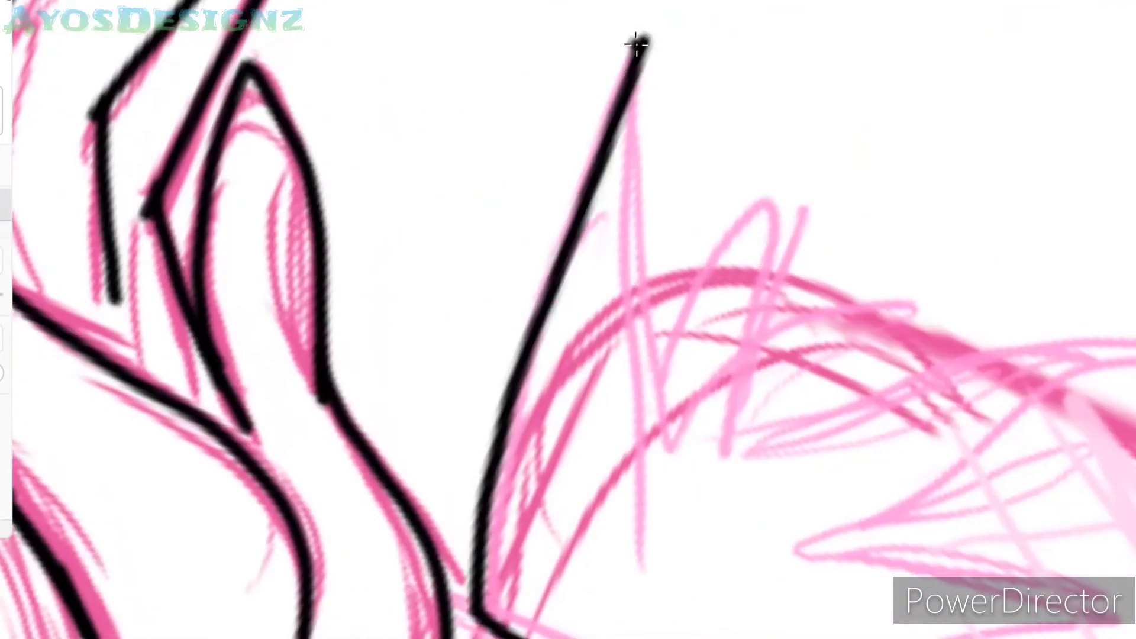
{"action": "scroll", "coordinate": [568, 320], "scroll_direction": "up", "scroll_amount": 3}
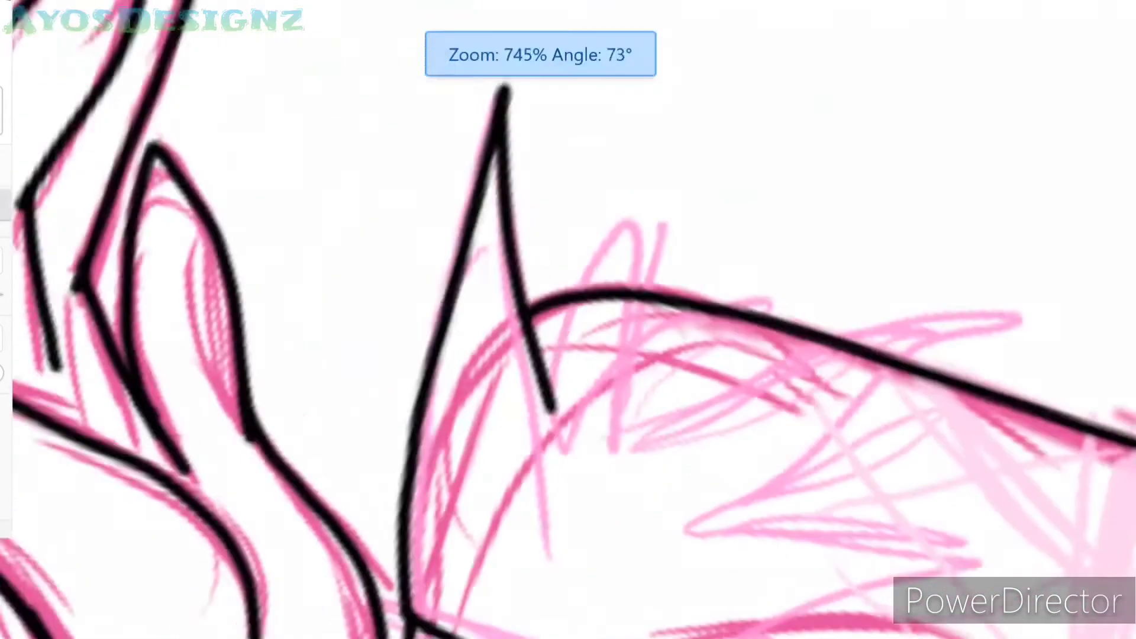
{"action": "left_click_drag", "start_coordinate": [669, 175], "coordinate": [611, 367]}
{"action": "scroll", "coordinate": [624, 405], "scroll_direction": "down", "scroll_amount": 3}
{"action": "mouse_move", "coordinate": [538, 477]}
{"action": "left_mouse_down"}
{"action": "mouse_move", "coordinate": [603, 520]}
{"action": "mouse_move", "coordinate": [1014, 114]}
{"action": "left_mouse_up"}
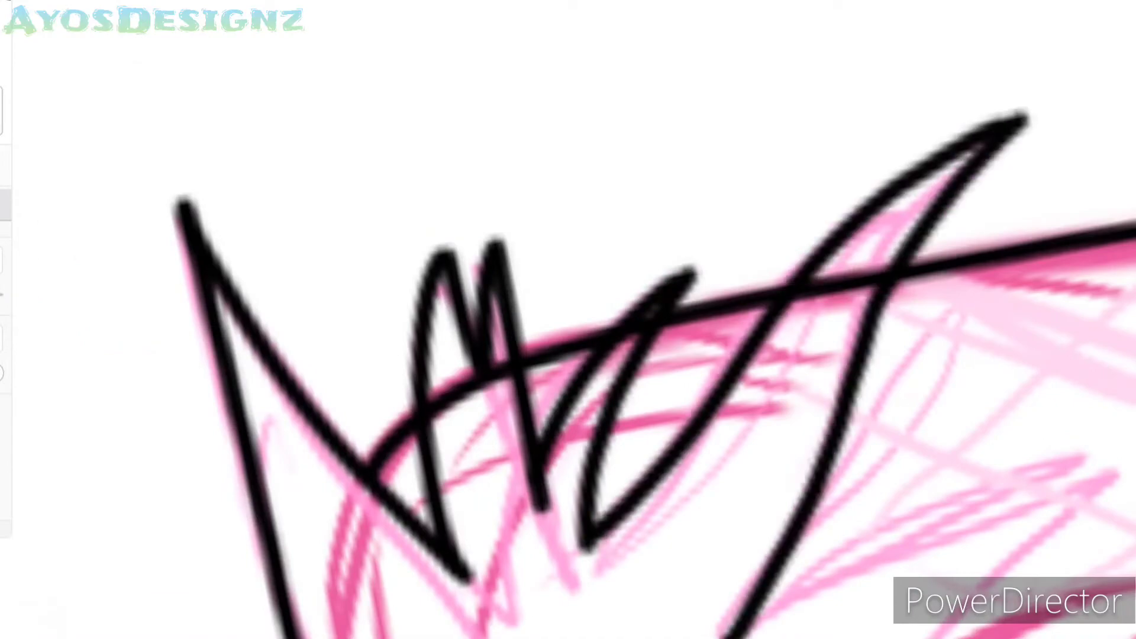
- Ink the remaining ragged trim spikes across the upper arm and the arm's inner contour down to the forearm
{"action": "scroll", "coordinate": [1014, 115], "scroll_direction": "up", "scroll_amount": 4}
{"action": "scroll", "coordinate": [568, 319], "scroll_direction": "down", "scroll_amount": 3}
{"action": "left_click_drag", "start_coordinate": [609, 115], "coordinate": [515, 497]}
{"action": "left_click_drag", "start_coordinate": [491, 385], "coordinate": [523, 548]}
{"action": "left_click_drag", "start_coordinate": [444, 172], "coordinate": [486, 526]}
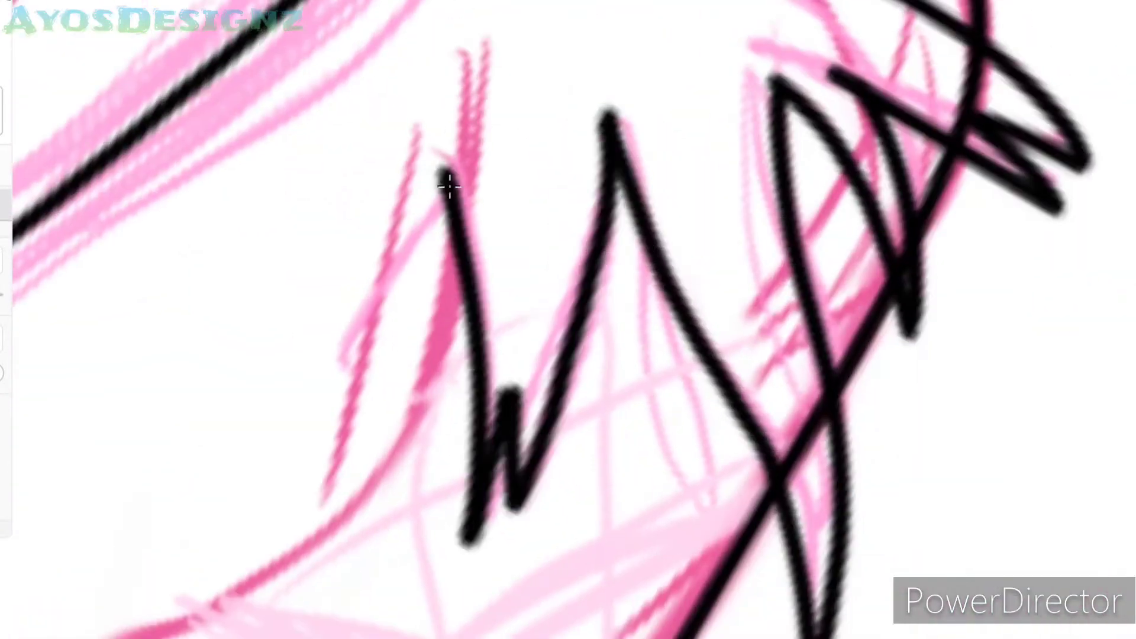
{"action": "scroll", "coordinate": [568, 320], "scroll_direction": "up", "scroll_amount": 2}
{"action": "scroll", "coordinate": [568, 320], "scroll_direction": "down", "scroll_amount": 2}
{"action": "mouse_move", "coordinate": [497, 21]}
{"action": "left_mouse_down"}
{"action": "mouse_move", "coordinate": [449, 349]}
{"action": "mouse_move", "coordinate": [18, 627]}
{"action": "left_mouse_up"}
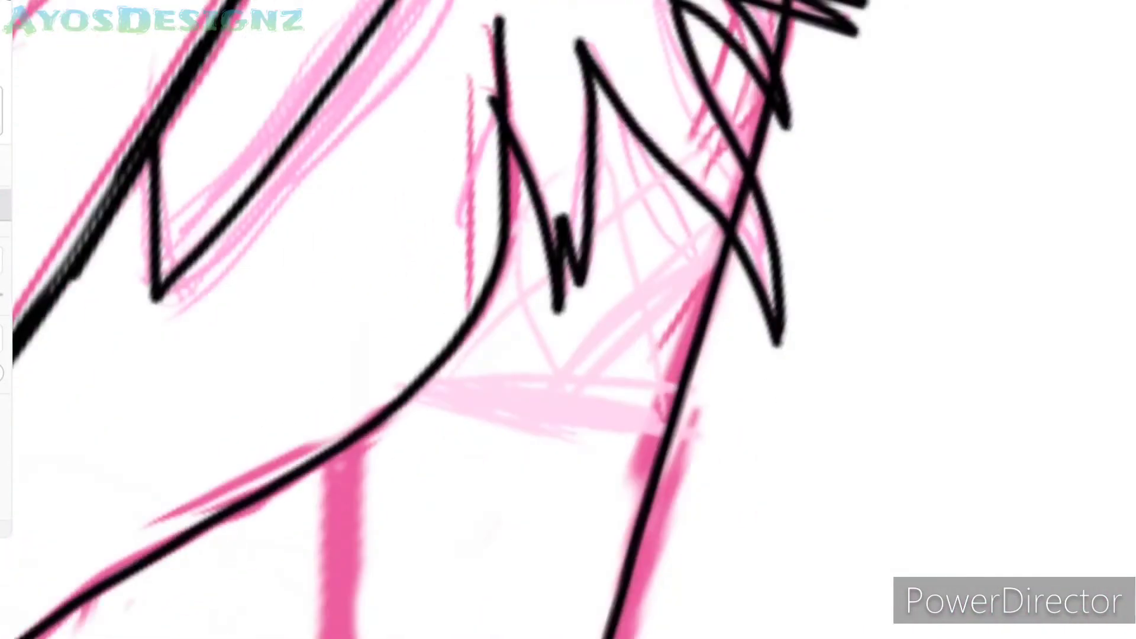
- Erase the shoulder line where it crosses the ragged trim spikes, and save the drawing
{"action": "scroll", "coordinate": [568, 320], "scroll_direction": "up", "scroll_amount": 2}
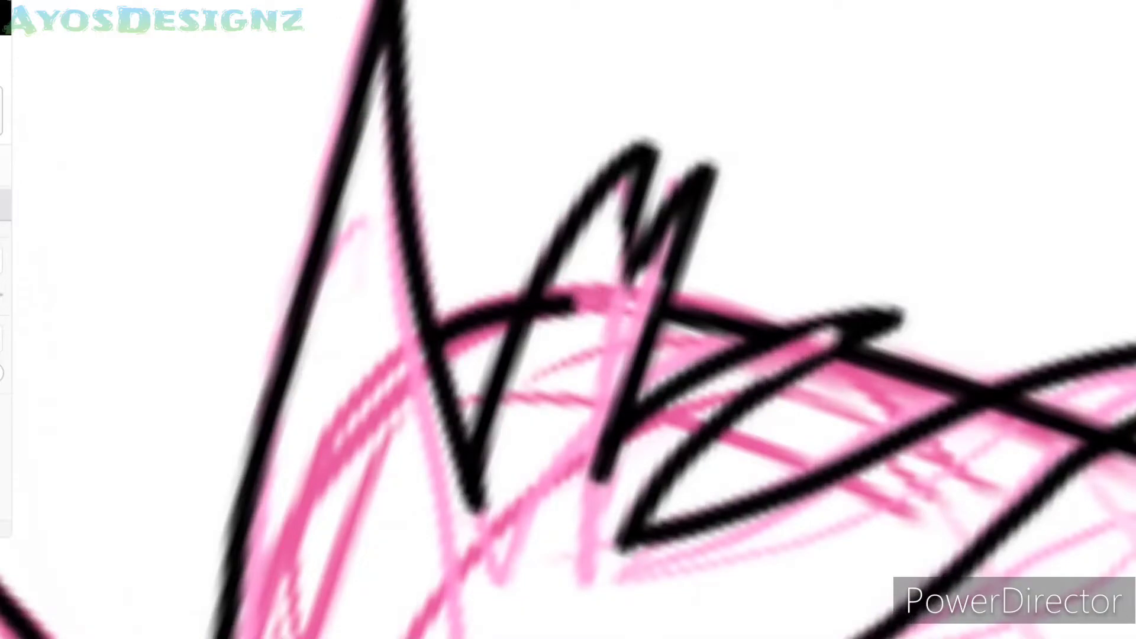
{"action": "left_click_drag", "start_coordinate": [640, 148], "coordinate": [154, 83]}
{"action": "scroll", "coordinate": [568, 320], "scroll_direction": "down", "scroll_amount": 2}
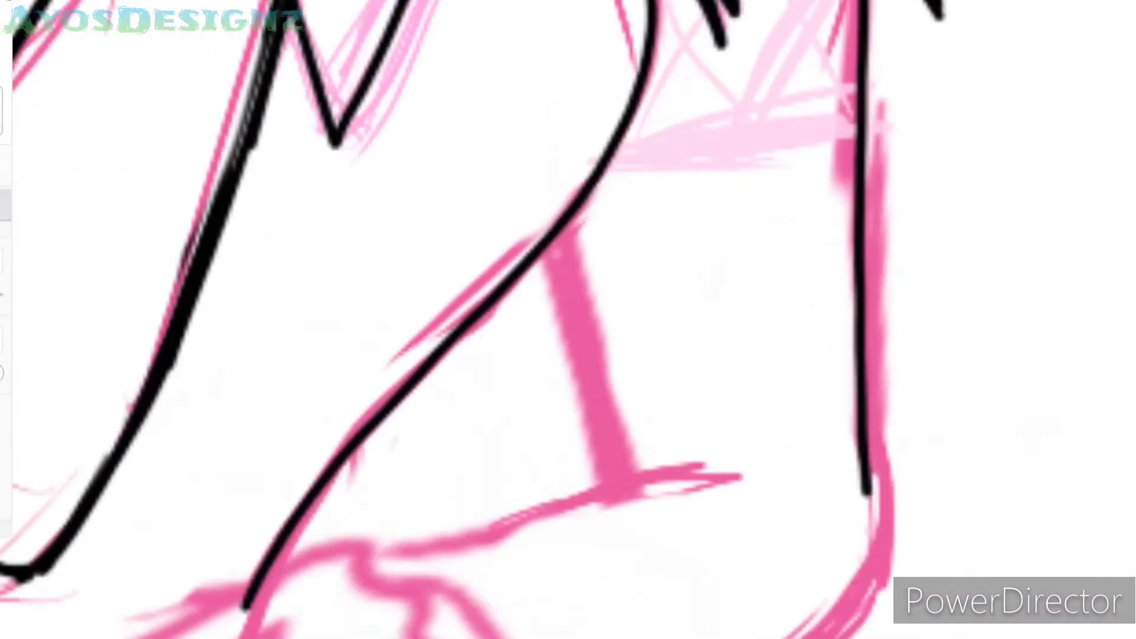
{"action": "scroll", "coordinate": [568, 319], "scroll_direction": "down", "scroll_amount": 3}
{"action": "key", "text": "ctrl+s"}
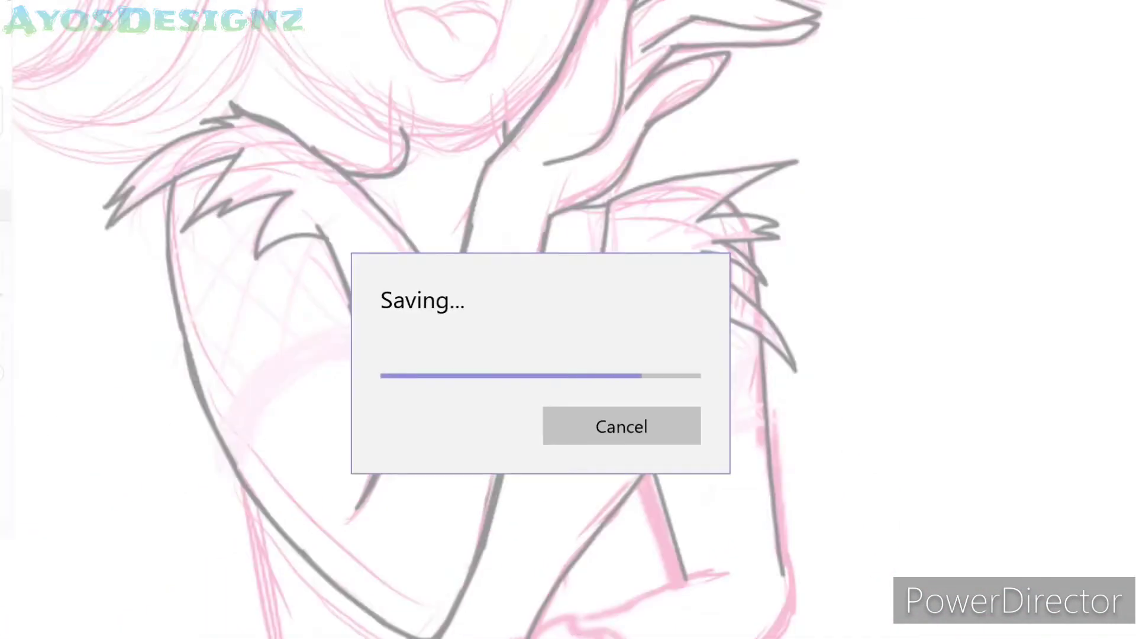
- Ink the outer contour of the bent elbow down to the forearm, redrawing the straight stroke to follow the sketch
{"action": "scroll", "coordinate": [569, 319], "scroll_direction": "up", "scroll_amount": 5}
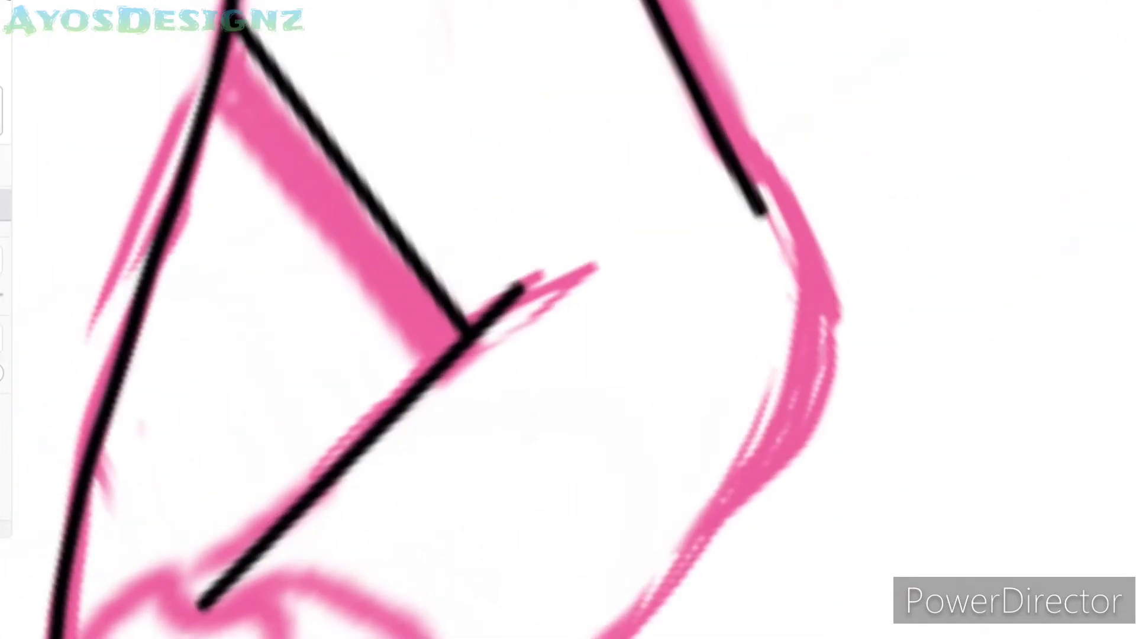
{"action": "left_click_drag", "start_coordinate": [592, 638], "coordinate": [850, 395]}
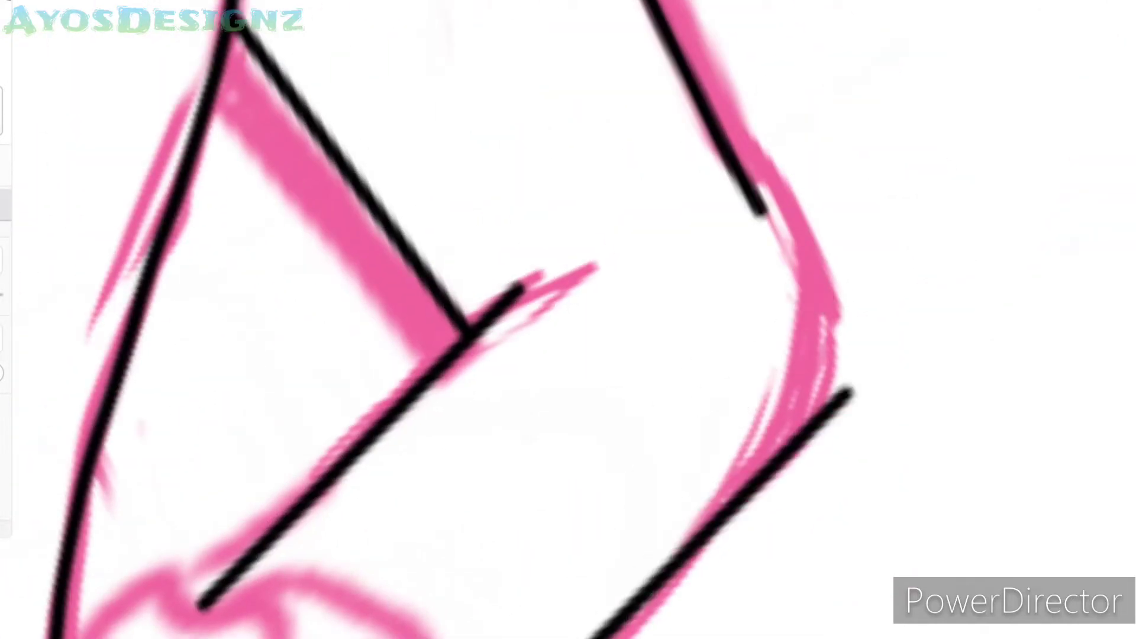
{"action": "left_click_drag", "start_coordinate": [773, 6], "coordinate": [728, 586]}
{"action": "left_click_drag", "start_coordinate": [690, 229], "coordinate": [533, 636]}
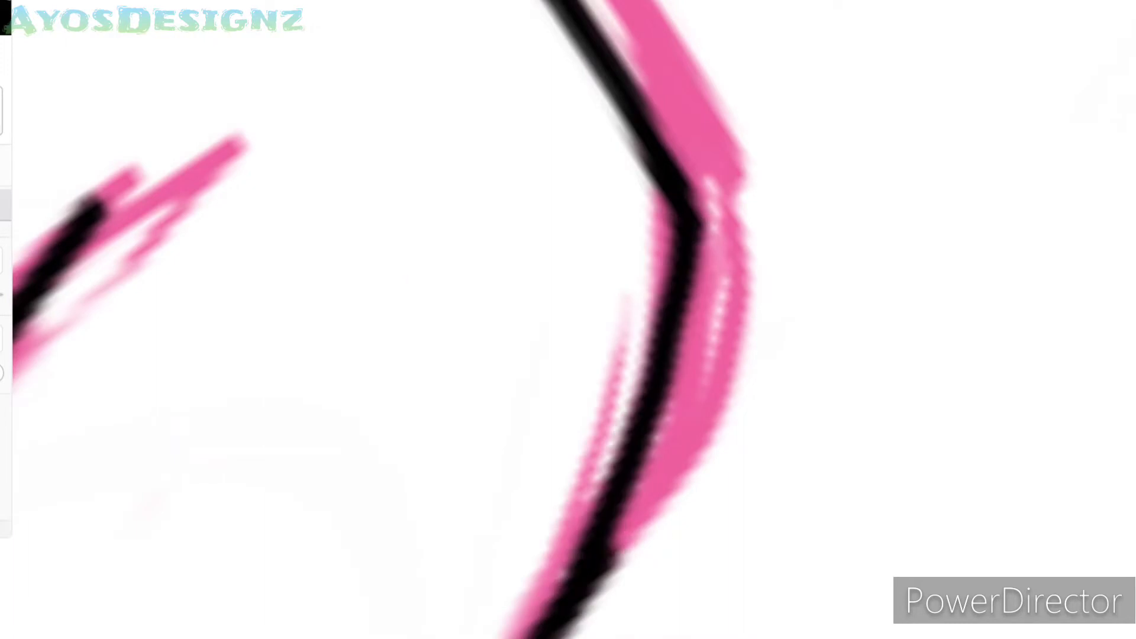
{"action": "scroll", "coordinate": [568, 319], "scroll_direction": "up", "scroll_amount": 2}
{"action": "scroll", "coordinate": [568, 320], "scroll_direction": "down", "scroll_amount": 5}
{"action": "scroll", "coordinate": [568, 320], "scroll_direction": "up", "scroll_amount": 4}
{"action": "left_click_drag", "start_coordinate": [568, 319], "coordinate": [592, 296]}
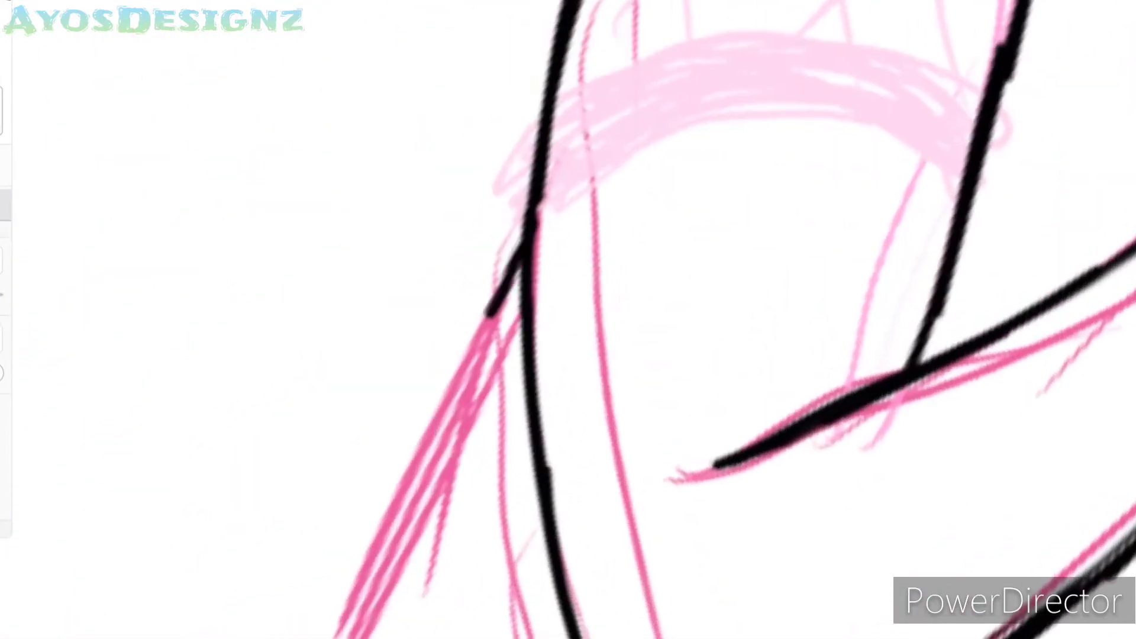
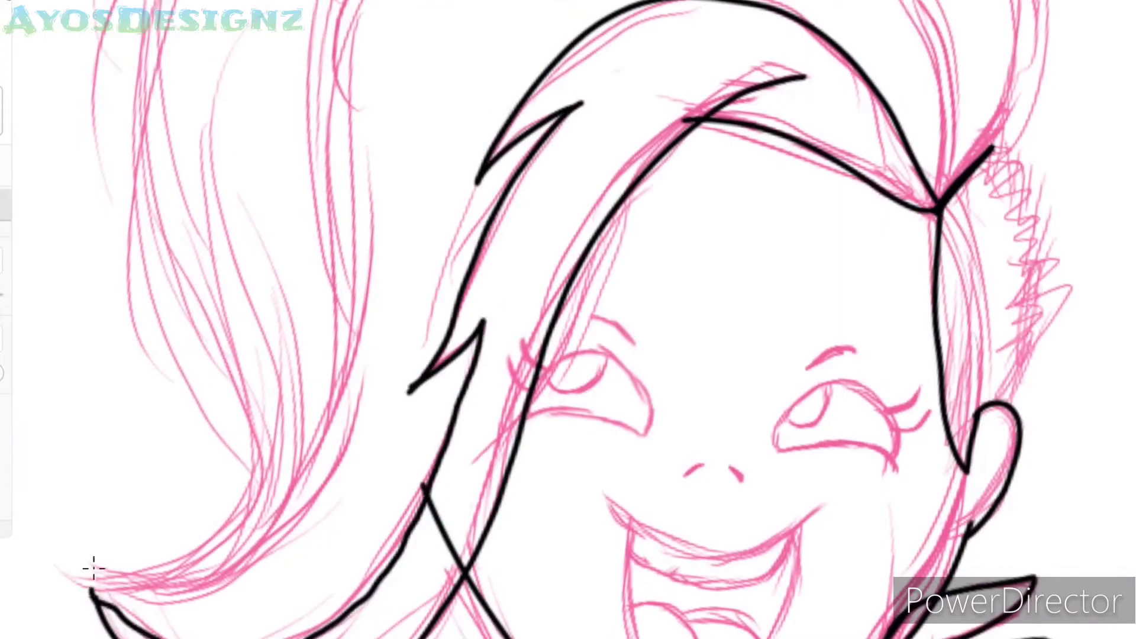
- Ink the inner contour of the girl's swept hair from its hanging end over the head to the root, with a pointed notch
{"action": "scroll", "coordinate": [568, 319], "scroll_direction": "down", "scroll_amount": 5}
{"action": "mouse_move", "coordinate": [728, 36]}
{"action": "left_mouse_down"}
{"action": "mouse_move", "coordinate": [396, 215]}
{"action": "mouse_move", "coordinate": [402, 426]}
{"action": "left_mouse_up"}
{"action": "scroll", "coordinate": [568, 319], "scroll_direction": "down", "scroll_amount": 3}
{"action": "scroll", "coordinate": [569, 319], "scroll_direction": "up", "scroll_amount": 5}
{"action": "scroll", "coordinate": [568, 320], "scroll_direction": "down", "scroll_amount": 2}
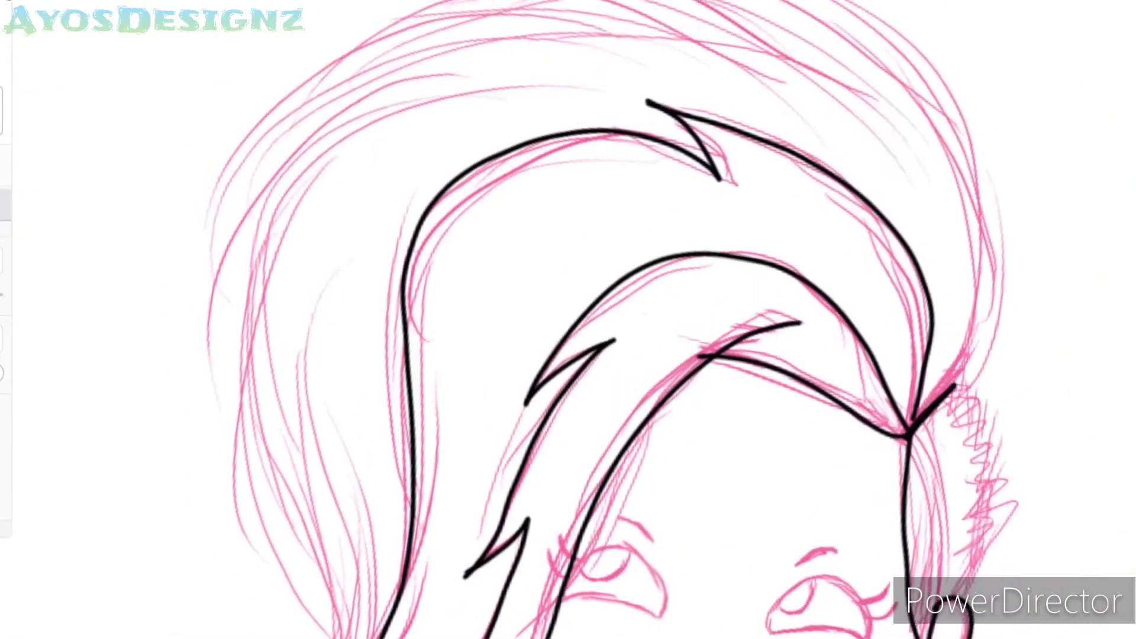
- Ink the large outer contour of the swept hair around the top of the head from the root
{"action": "scroll", "coordinate": [568, 319], "scroll_direction": "up", "scroll_amount": 5}
{"action": "left_click_drag", "start_coordinate": [697, 380], "coordinate": [693, 638]}
{"action": "scroll", "coordinate": [568, 320], "scroll_direction": "up", "scroll_amount": 4}
{"action": "mouse_move", "coordinate": [571, 638]}
{"action": "left_mouse_down"}
{"action": "mouse_move", "coordinate": [585, 521]}
{"action": "mouse_move", "coordinate": [521, 432]}
{"action": "left_mouse_up"}
{"action": "scroll", "coordinate": [568, 319], "scroll_direction": "down", "scroll_amount": 5}
{"action": "scroll", "coordinate": [568, 320], "scroll_direction": "up", "scroll_amount": 2}
{"action": "mouse_move", "coordinate": [418, 456]}
{"action": "left_mouse_down"}
{"action": "mouse_move", "coordinate": [387, 621]}
{"action": "mouse_move", "coordinate": [393, 158]}
{"action": "left_mouse_up"}
{"action": "scroll", "coordinate": [568, 320], "scroll_direction": "up", "scroll_amount": 4}
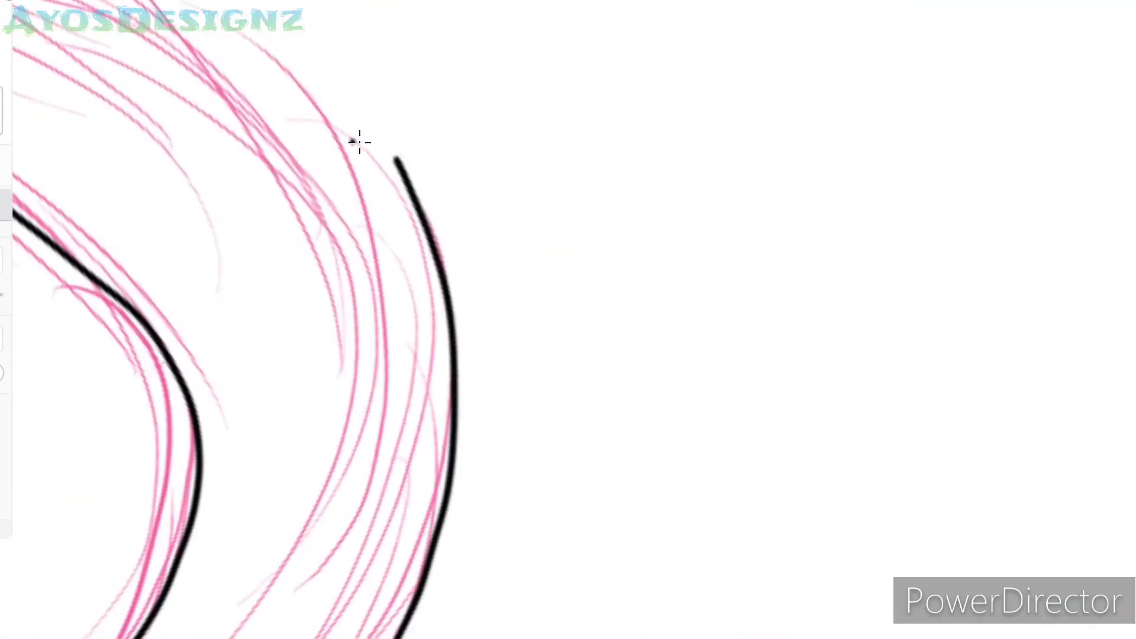
{"action": "scroll", "coordinate": [568, 319], "scroll_direction": "up", "scroll_amount": 3}
{"action": "mouse_move", "coordinate": [490, 468]}
{"action": "left_mouse_down"}
{"action": "mouse_move", "coordinate": [455, 551]}
{"action": "mouse_move", "coordinate": [432, 350]}
{"action": "left_mouse_up"}
{"action": "scroll", "coordinate": [568, 319], "scroll_direction": "down", "scroll_amount": 4}
{"action": "left_click_drag", "start_coordinate": [447, 604], "coordinate": [436, 406]}
{"action": "scroll", "coordinate": [568, 320], "scroll_direction": "up", "scroll_amount": 4}
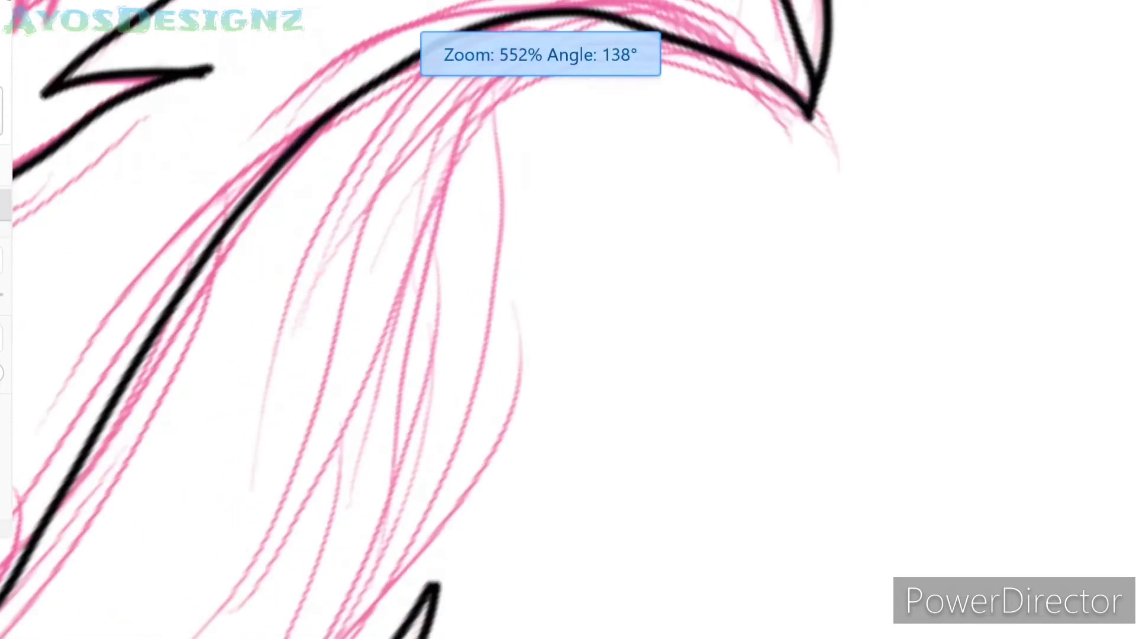
- Ink the outer edge of the hair's hanging end down to its pointed tip
{"action": "left_click_drag", "start_coordinate": [414, 586], "coordinate": [462, 124]}
{"action": "scroll", "coordinate": [568, 320], "scroll_direction": "down", "scroll_amount": 4}
{"action": "left_click_drag", "start_coordinate": [426, 237], "coordinate": [361, 628]}
{"action": "left_click_drag", "start_coordinate": [408, 379], "coordinate": [343, 634]}
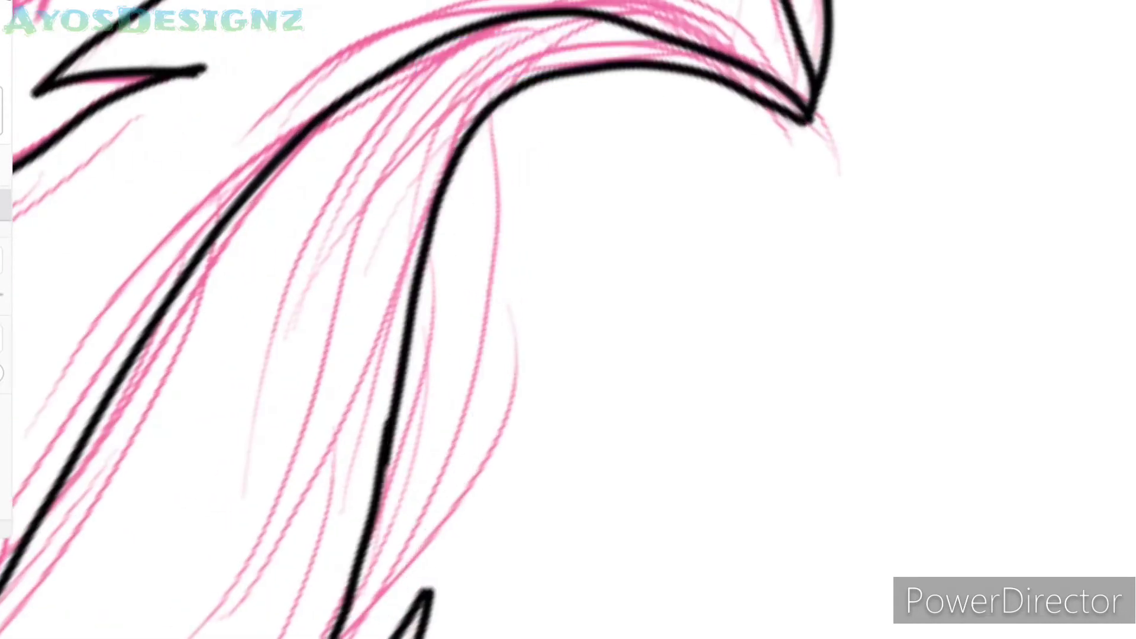
- Ink the jagged edge of the short hair at the side of the head, from the hair root to the ear
{"action": "scroll", "coordinate": [569, 319], "scroll_direction": "up", "scroll_amount": 4}
{"action": "scroll", "coordinate": [568, 320], "scroll_direction": "down", "scroll_amount": 4}
{"action": "scroll", "coordinate": [568, 319], "scroll_direction": "up", "scroll_amount": 5}
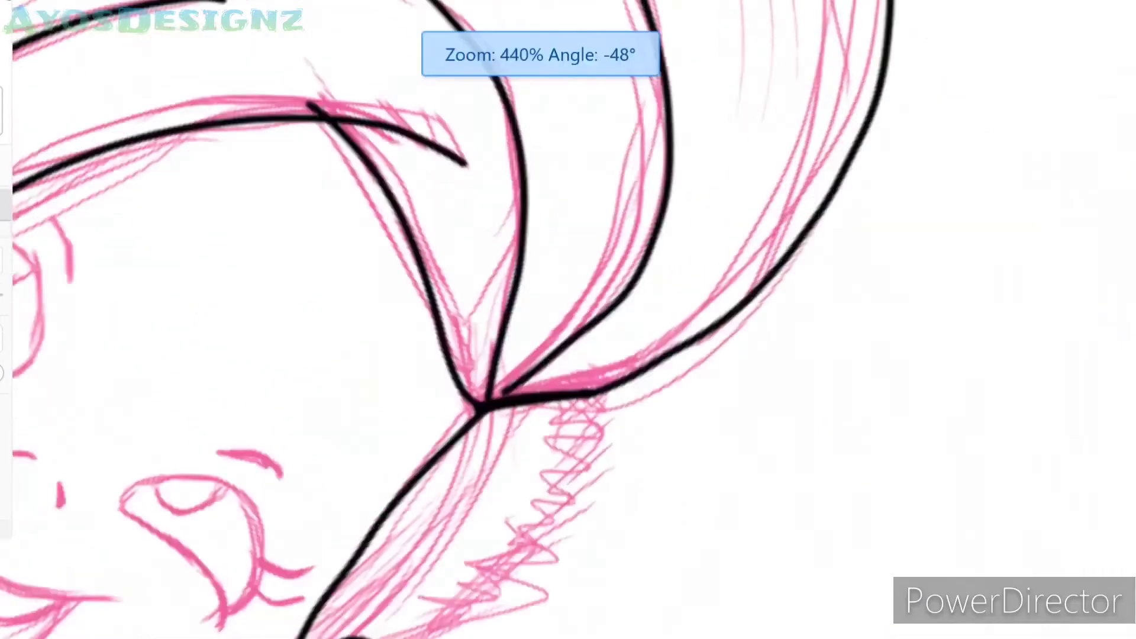
{"action": "mouse_move", "coordinate": [275, 59]}
{"action": "left_mouse_down"}
{"action": "mouse_move", "coordinate": [382, 147]}
{"action": "mouse_move", "coordinate": [496, 347]}
{"action": "mouse_move", "coordinate": [562, 515]}
{"action": "left_mouse_up"}
{"action": "scroll", "coordinate": [568, 319], "scroll_direction": "down", "scroll_amount": 5}
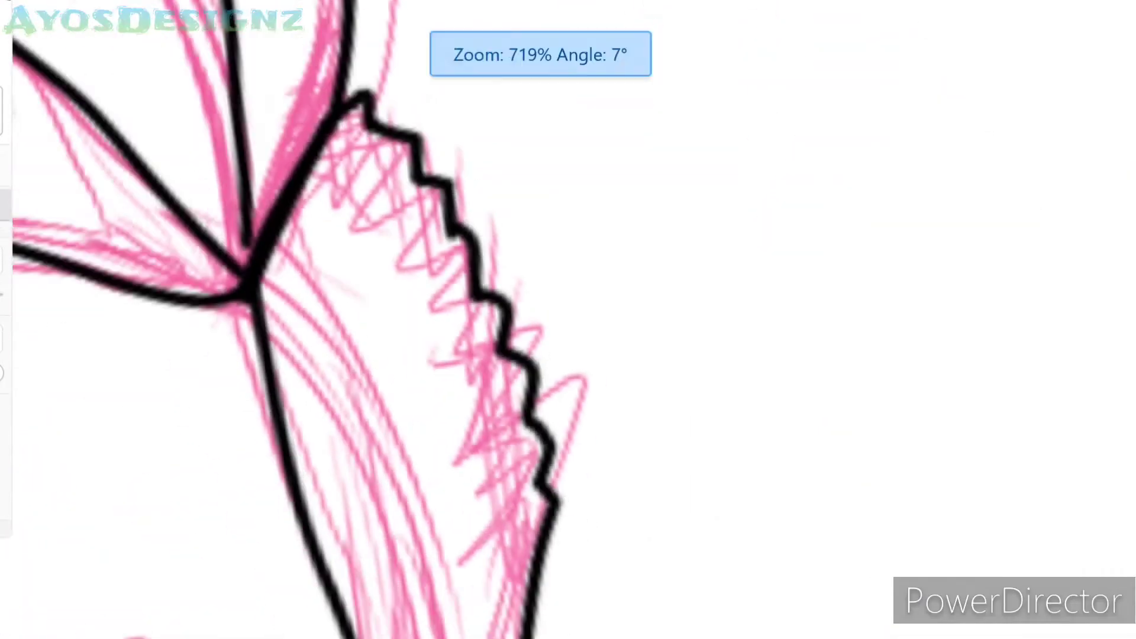
- Erase the jaw line where it overlaps the front hair strand, and save the drawing
{"action": "scroll", "coordinate": [287, 310], "scroll_direction": "up", "scroll_amount": 5}
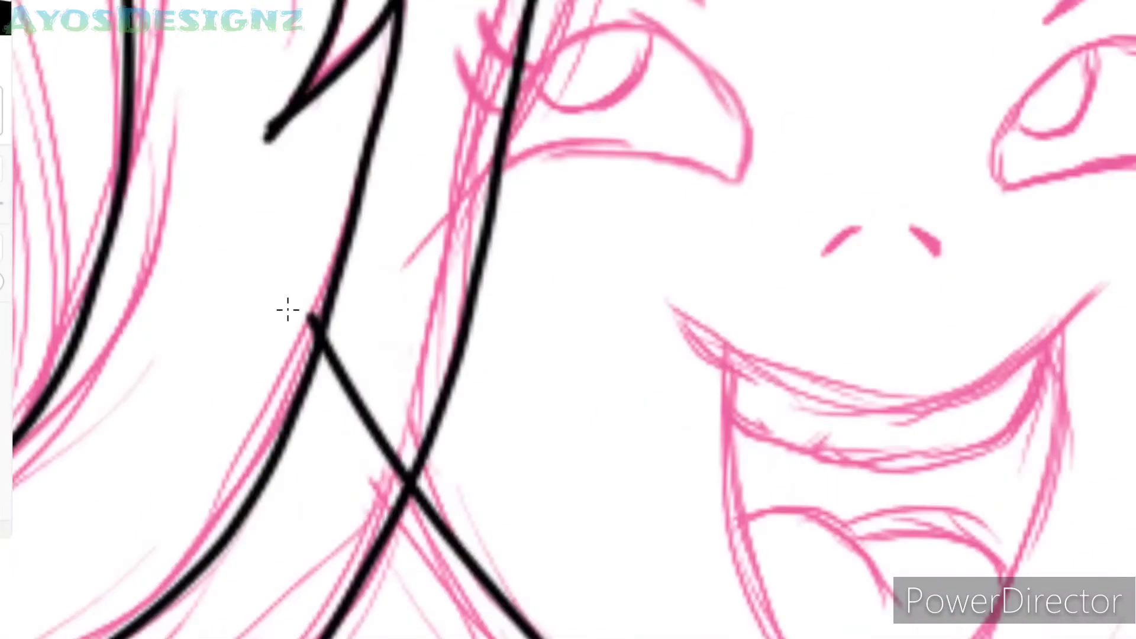
{"action": "mouse_move", "coordinate": [287, 310]}
{"action": "left_mouse_down"}
{"action": "mouse_move", "coordinate": [385, 401]}
{"action": "mouse_move", "coordinate": [414, 497]}
{"action": "left_mouse_up"}
{"action": "scroll", "coordinate": [414, 497], "scroll_direction": "down", "scroll_amount": 2}
{"action": "scroll", "coordinate": [794, 462], "scroll_direction": "up", "scroll_amount": 2}
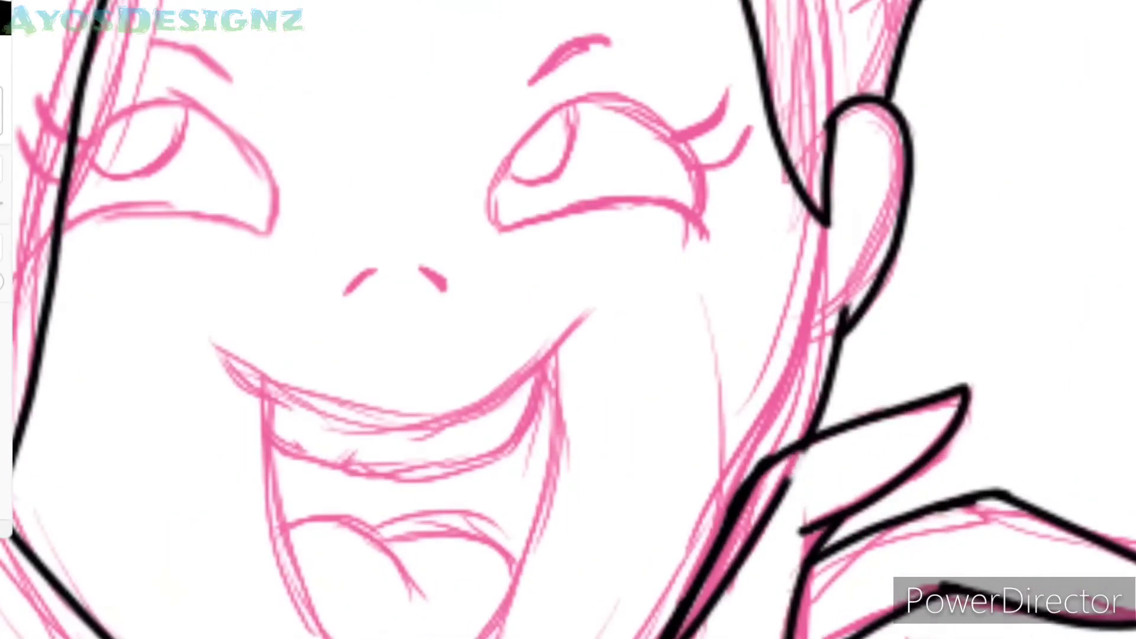
{"action": "key", "text": "ctrl+s"}
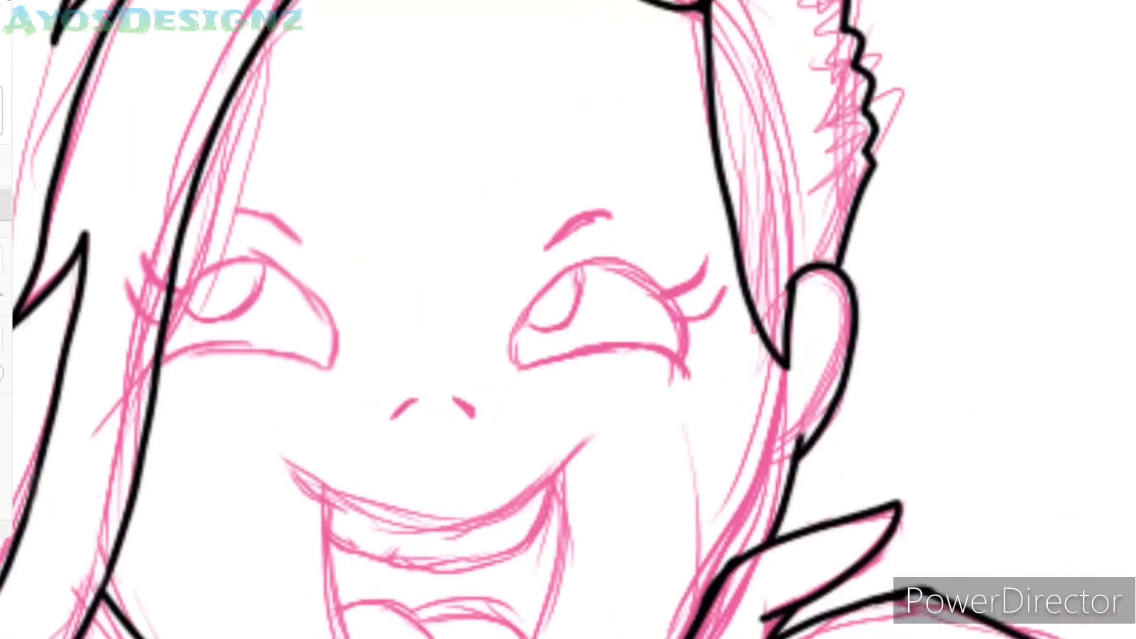
- Ink the girl's eyebrows and both nostril marks with thick strokes, and outline the eye beside the front hair strand
{"action": "left_click_drag", "start_coordinate": [811, 191], "coordinate": [788, 232]}
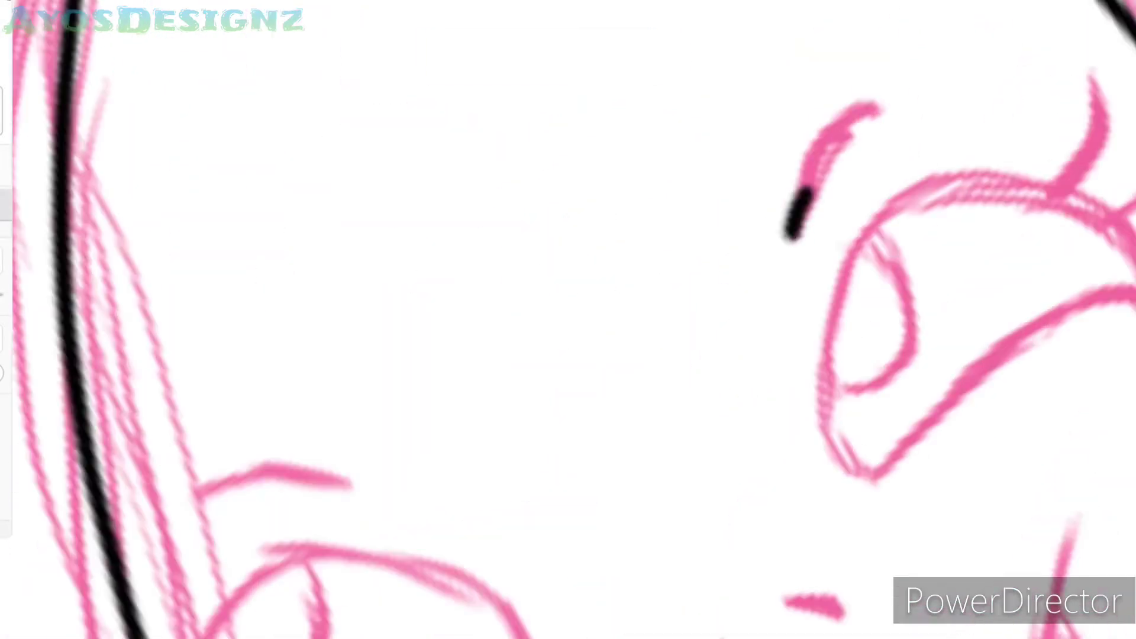
{"action": "left_click_drag", "start_coordinate": [825, 292], "coordinate": [481, 342]}
{"action": "left_click_drag", "start_coordinate": [873, 169], "coordinate": [861, 252]}
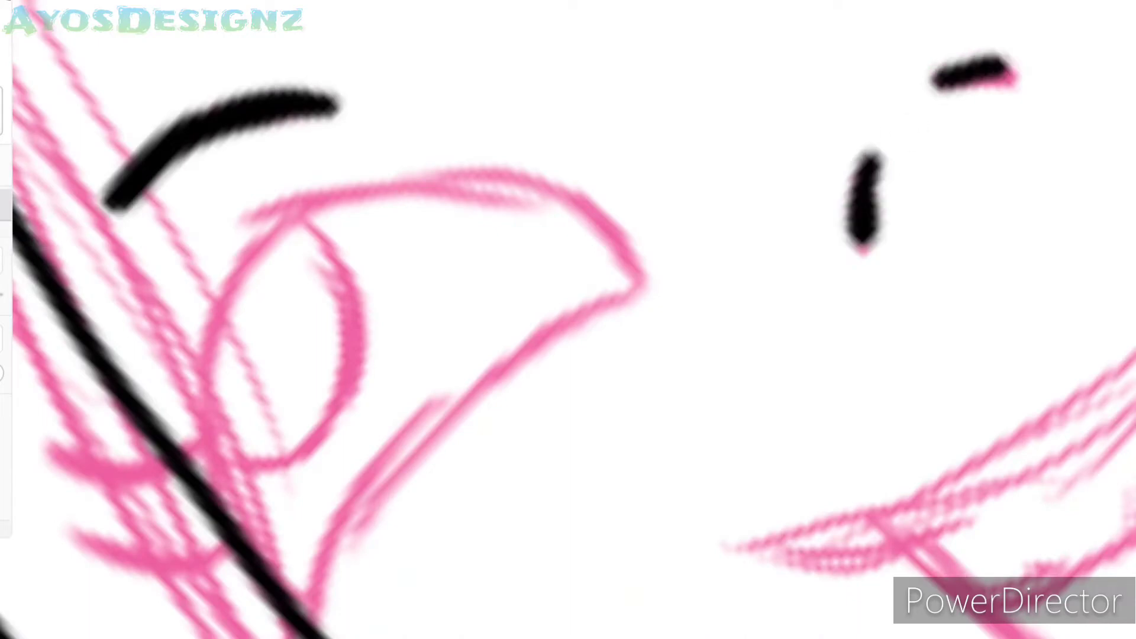
{"action": "left_click_drag", "start_coordinate": [935, 83], "coordinate": [1015, 71]}
{"action": "mouse_move", "coordinate": [761, 304]}
{"action": "left_mouse_down"}
{"action": "mouse_move", "coordinate": [608, 406]}
{"action": "mouse_move", "coordinate": [468, 633]}
{"action": "mouse_move", "coordinate": [441, 638]}
{"action": "left_mouse_up"}
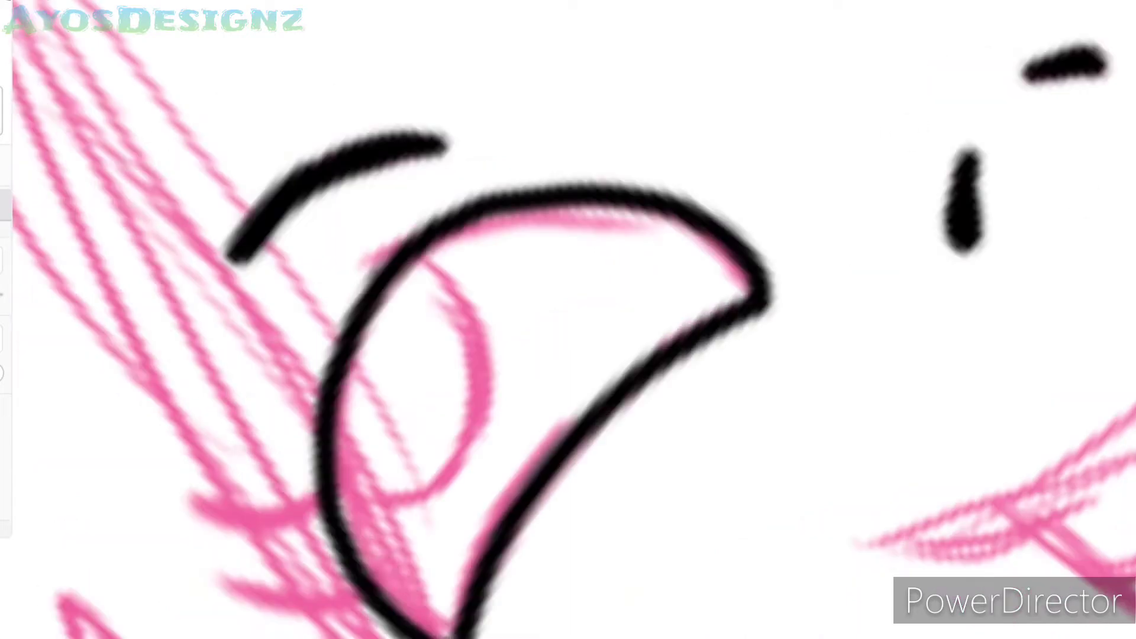
- Ink two thick lashes and the curved iris on the eye beside the front hair strand
{"action": "left_click_drag", "start_coordinate": [174, 494], "coordinate": [322, 511]}
{"action": "mouse_move", "coordinate": [222, 577]}
{"action": "left_mouse_down"}
{"action": "mouse_move", "coordinate": [337, 542]}
{"action": "mouse_move", "coordinate": [297, 602]}
{"action": "mouse_move", "coordinate": [385, 603]}
{"action": "left_mouse_up"}
{"action": "key", "text": "ctrl+z"}
{"action": "left_click_drag", "start_coordinate": [323, 509], "coordinate": [272, 519]}
{"action": "scroll", "coordinate": [272, 519], "scroll_direction": "down", "scroll_amount": 3}
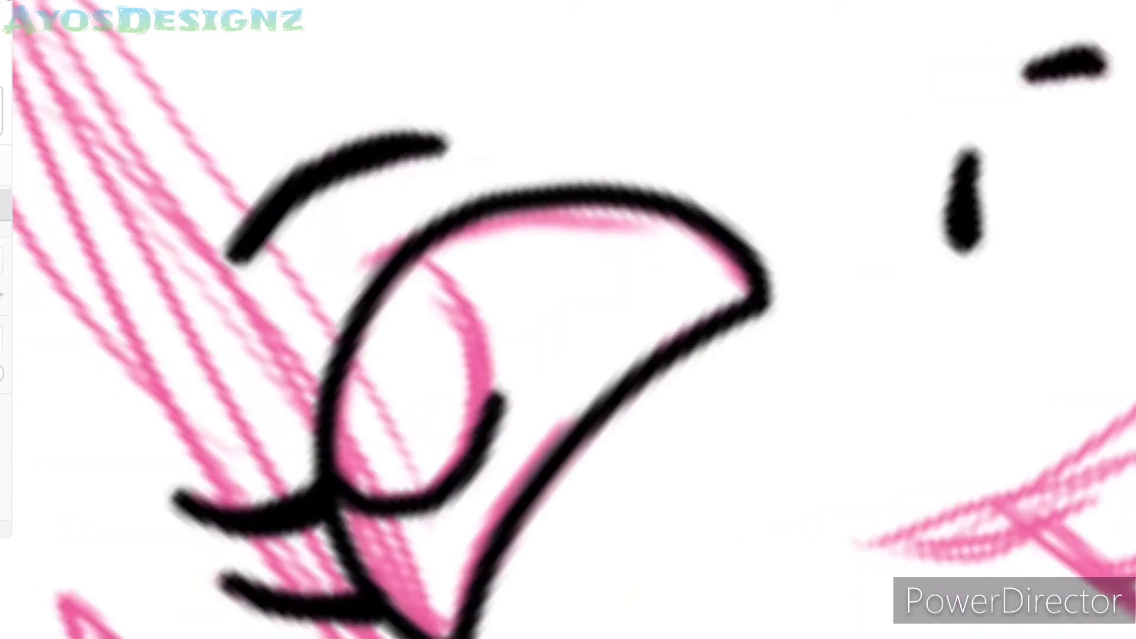
- Outline the girl's other eye, and add its two outer lashes and its curved iris
{"action": "scroll", "coordinate": [568, 319], "scroll_direction": "up", "scroll_amount": 5}
{"action": "left_click_drag", "start_coordinate": [767, 251], "coordinate": [494, 636]}
{"action": "left_click_drag", "start_coordinate": [364, 636], "coordinate": [764, 252]}
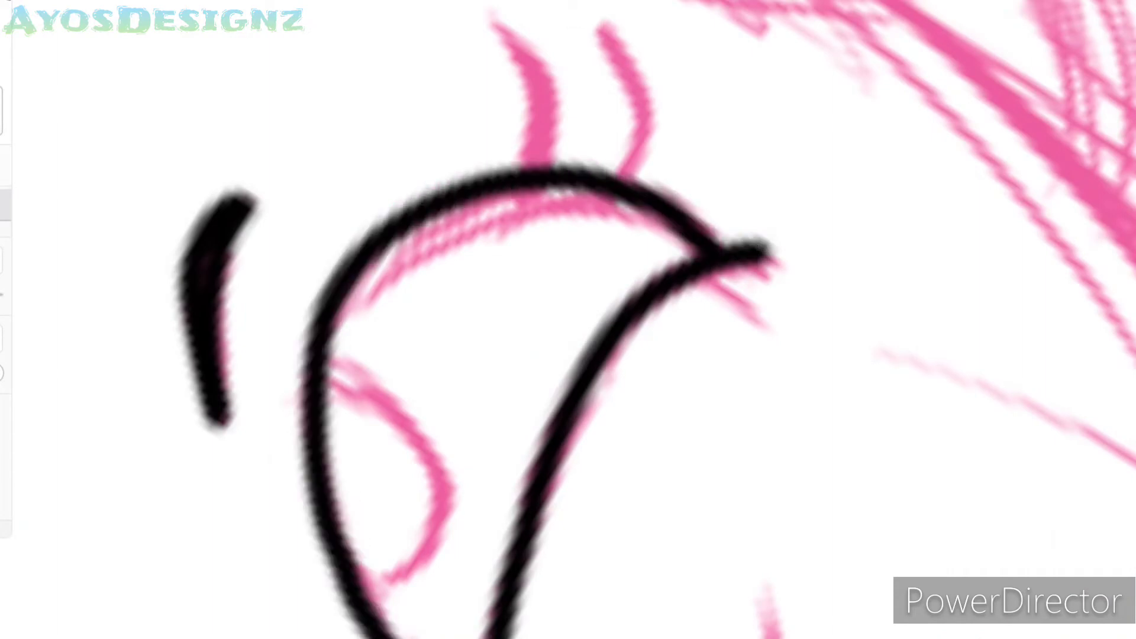
{"action": "left_click_drag", "start_coordinate": [496, 20], "coordinate": [536, 171]}
{"action": "left_click_drag", "start_coordinate": [607, 33], "coordinate": [642, 177]}
{"action": "left_click_drag", "start_coordinate": [497, 17], "coordinate": [533, 54]}
{"action": "mouse_move", "coordinate": [325, 352]}
{"action": "left_mouse_down"}
{"action": "mouse_move", "coordinate": [390, 583]}
{"action": "mouse_move", "coordinate": [178, 296]}
{"action": "left_mouse_up"}
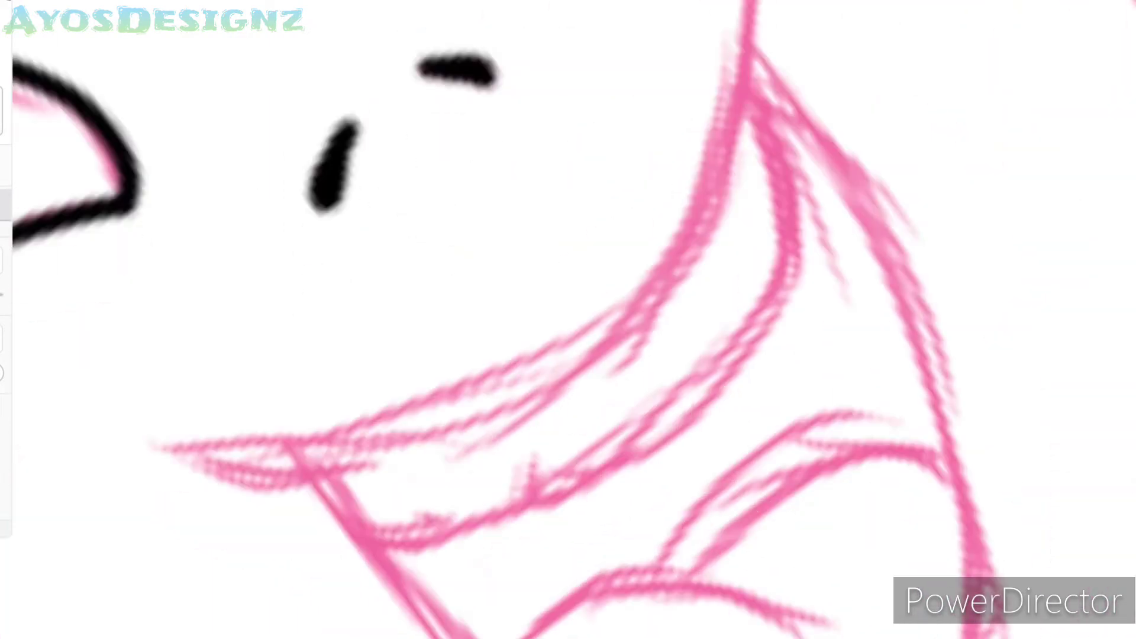
- Ink the girl's wide smile line and the outline of her open mouth below it
{"action": "left_click_drag", "start_coordinate": [140, 460], "coordinate": [748, 0]}
{"action": "left_click_drag", "start_coordinate": [748, 177], "coordinate": [532, 414]}
{"action": "mouse_move", "coordinate": [811, 51]}
{"action": "left_mouse_down"}
{"action": "mouse_move", "coordinate": [722, 165]}
{"action": "mouse_move", "coordinate": [121, 157]}
{"action": "left_mouse_up"}
{"action": "left_click_drag", "start_coordinate": [241, 230], "coordinate": [367, 638]}
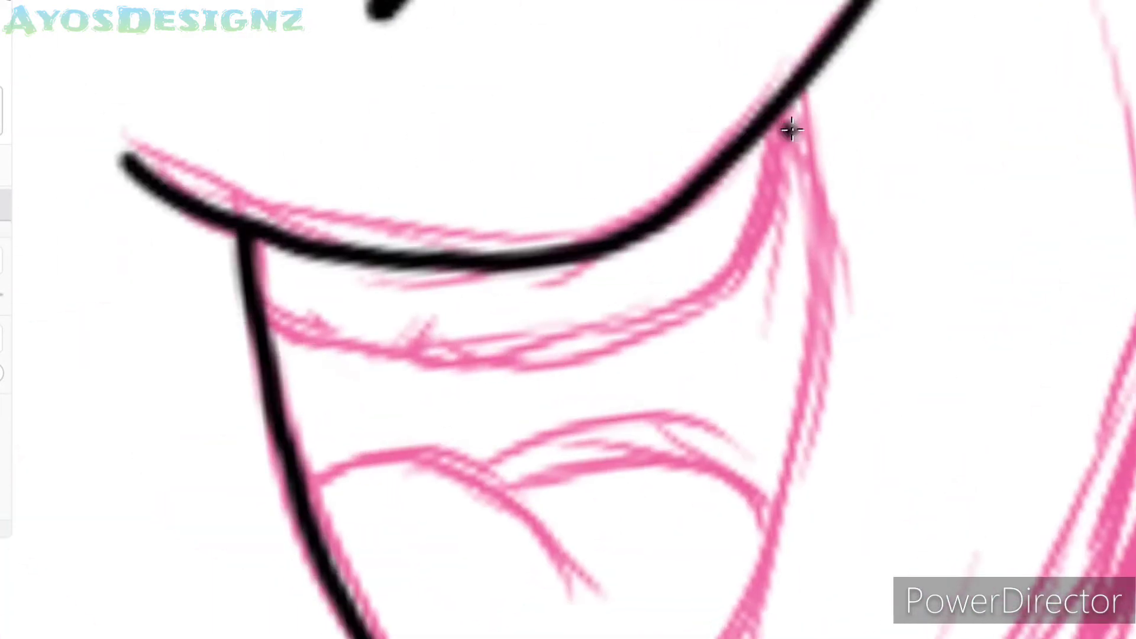
{"action": "left_click_drag", "start_coordinate": [790, 126], "coordinate": [769, 638]}
{"action": "left_click_drag", "start_coordinate": [568, 415], "coordinate": [454, 263]}
{"action": "mouse_move", "coordinate": [823, 7]}
{"action": "left_mouse_down"}
{"action": "mouse_move", "coordinate": [414, 636]}
{"action": "mouse_move", "coordinate": [308, 637]}
{"action": "left_mouse_up"}
- Ink the lower edge of the teeth and the two tongue curves inside the mouth, and save the drawing
{"action": "mouse_move", "coordinate": [156, 63]}
{"action": "left_mouse_down"}
{"action": "mouse_move", "coordinate": [329, 166]}
{"action": "mouse_move", "coordinate": [764, 47]}
{"action": "left_mouse_up"}
{"action": "left_click_drag", "start_coordinate": [145, 234], "coordinate": [391, 459]}
{"action": "left_click_drag", "start_coordinate": [349, 308], "coordinate": [598, 449]}
{"action": "scroll", "coordinate": [568, 319], "scroll_direction": "down", "scroll_amount": 10}
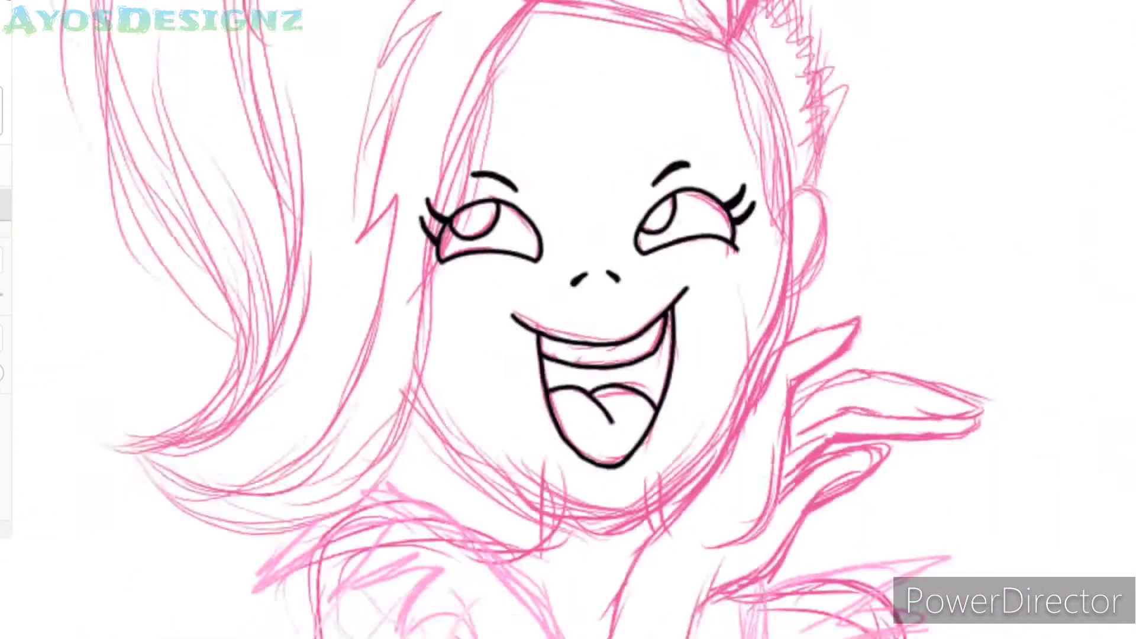
{"action": "scroll", "coordinate": [568, 320], "scroll_direction": "up", "scroll_amount": 10}
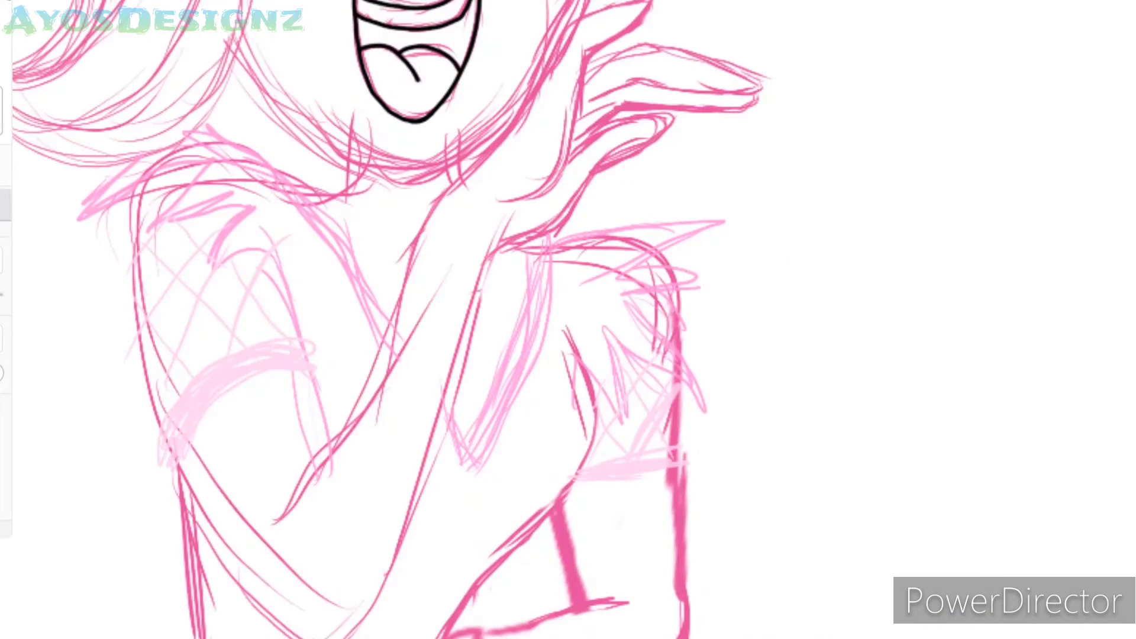
{"action": "scroll", "coordinate": [178, 266], "scroll_direction": "up", "scroll_amount": 5}
{"action": "key", "text": "ctrl+s"}
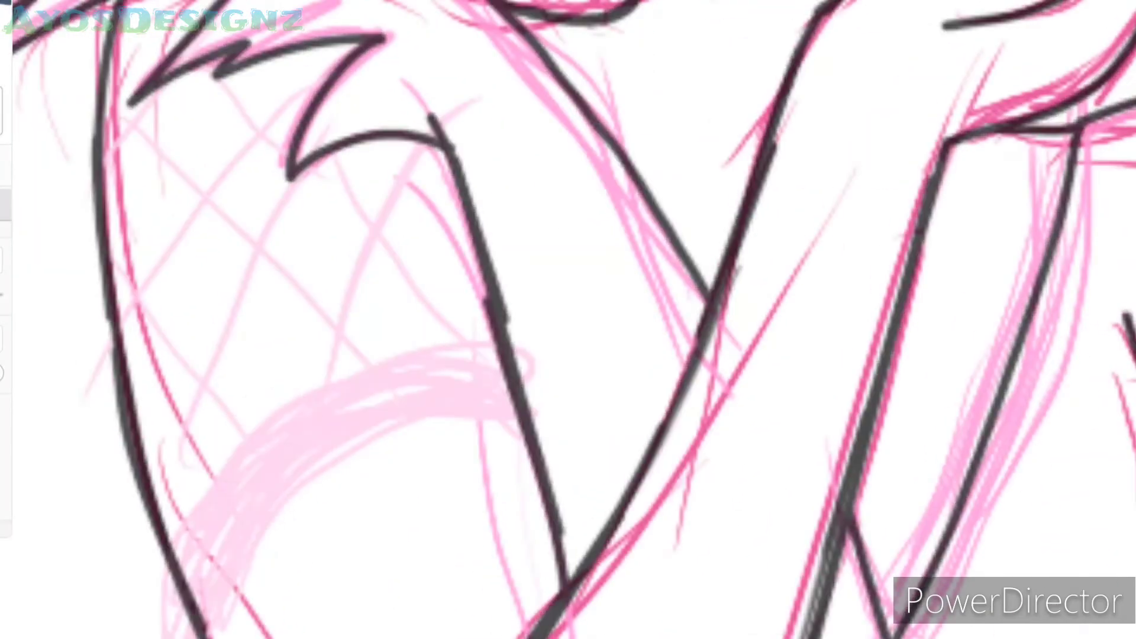
- Paint a thick dark blue-grey band across each upper arm as the sleeve hems
{"action": "left_click_drag", "start_coordinate": [190, 616], "coordinate": [521, 387]}
{"action": "left_click_drag", "start_coordinate": [168, 592], "coordinate": [524, 372]}
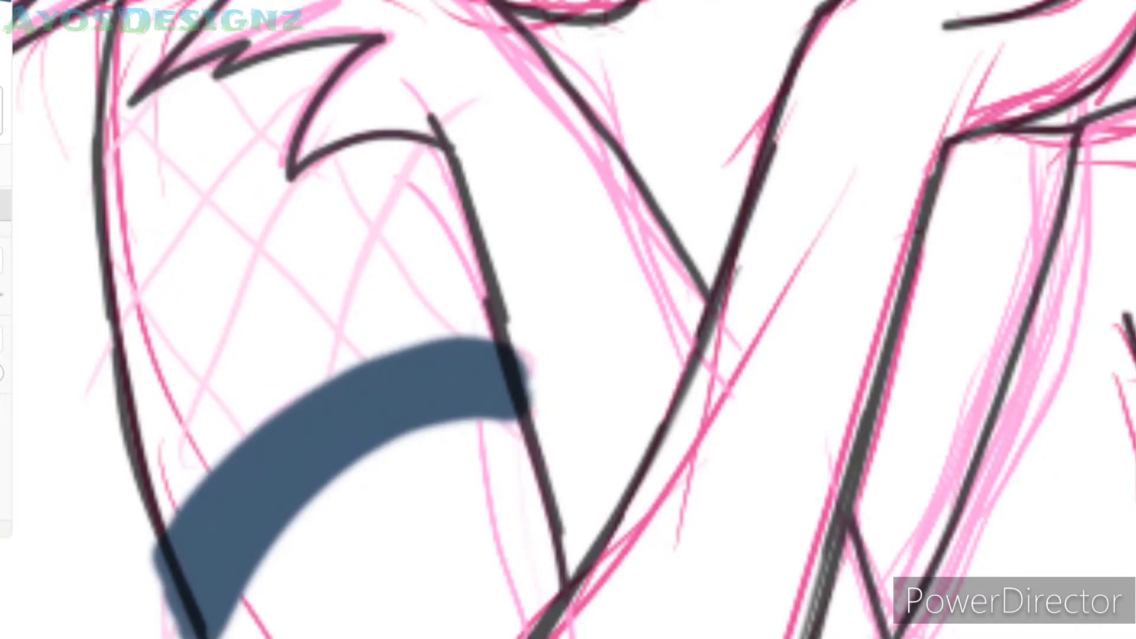
{"action": "left_click_drag", "start_coordinate": [406, 532], "coordinate": [752, 462]}
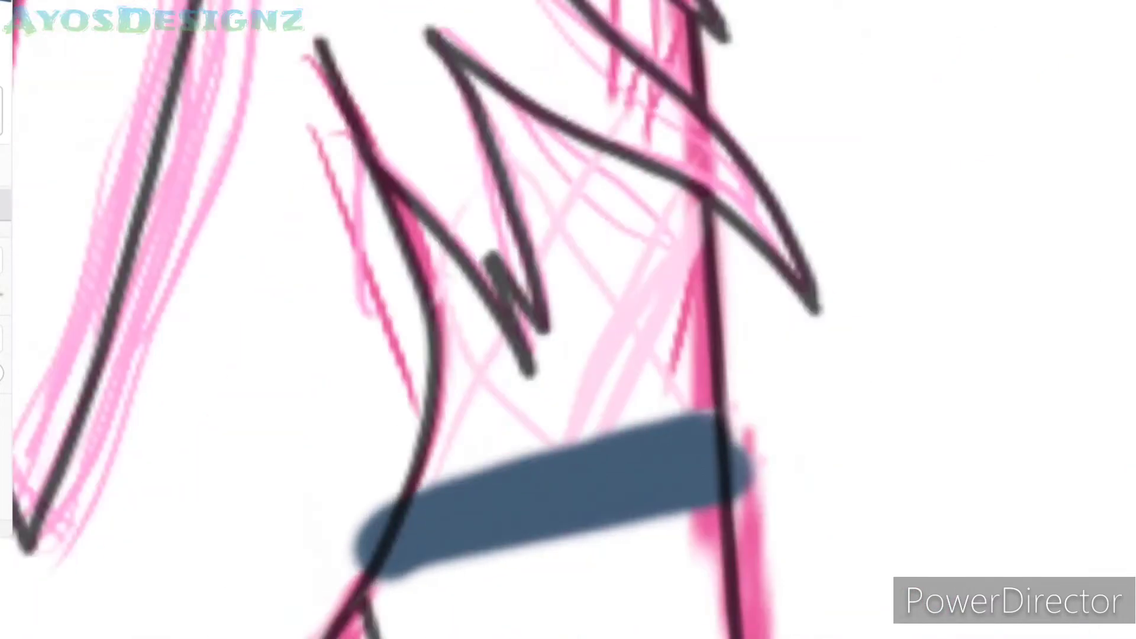
{"action": "scroll", "coordinate": [569, 320], "scroll_direction": "down", "scroll_amount": 5}
- Erase the ends of the sleeve bands that stick out past the arm outlines, and save the drawing
{"action": "scroll", "coordinate": [568, 319], "scroll_direction": "up", "scroll_amount": 5}
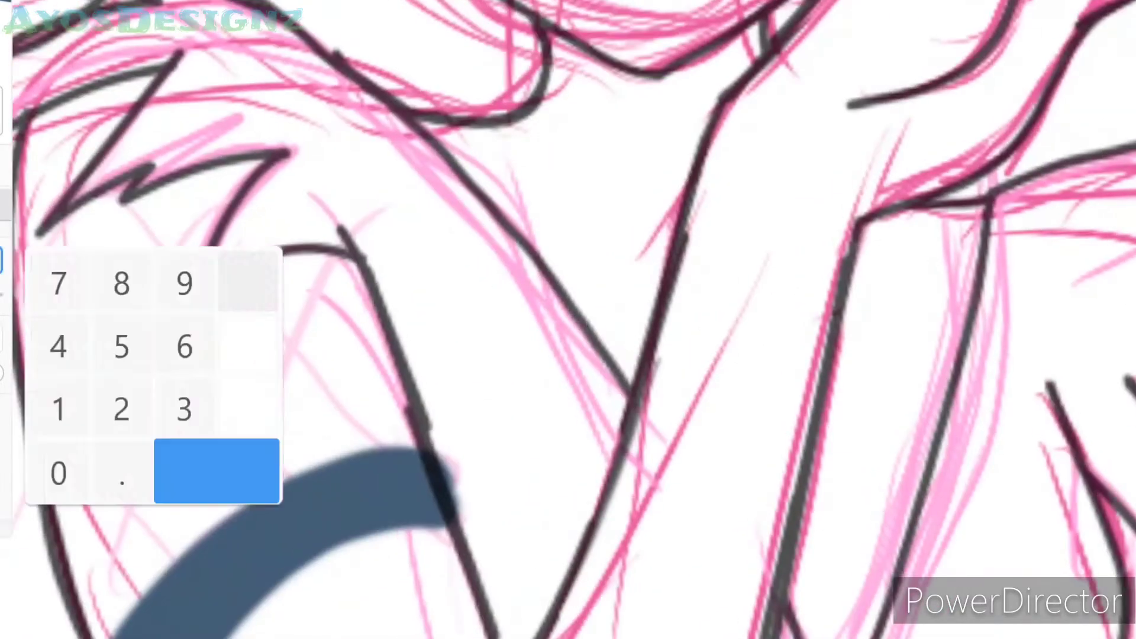
{"action": "left_click", "coordinate": [287, 350]}
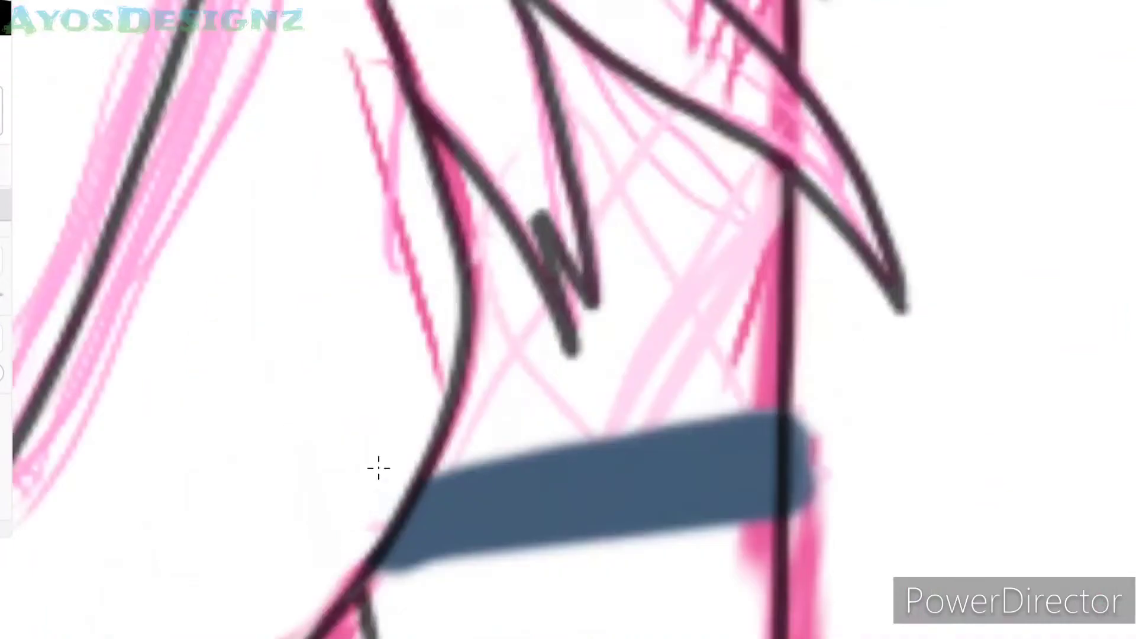
{"action": "left_click_drag", "start_coordinate": [807, 426], "coordinate": [808, 515]}
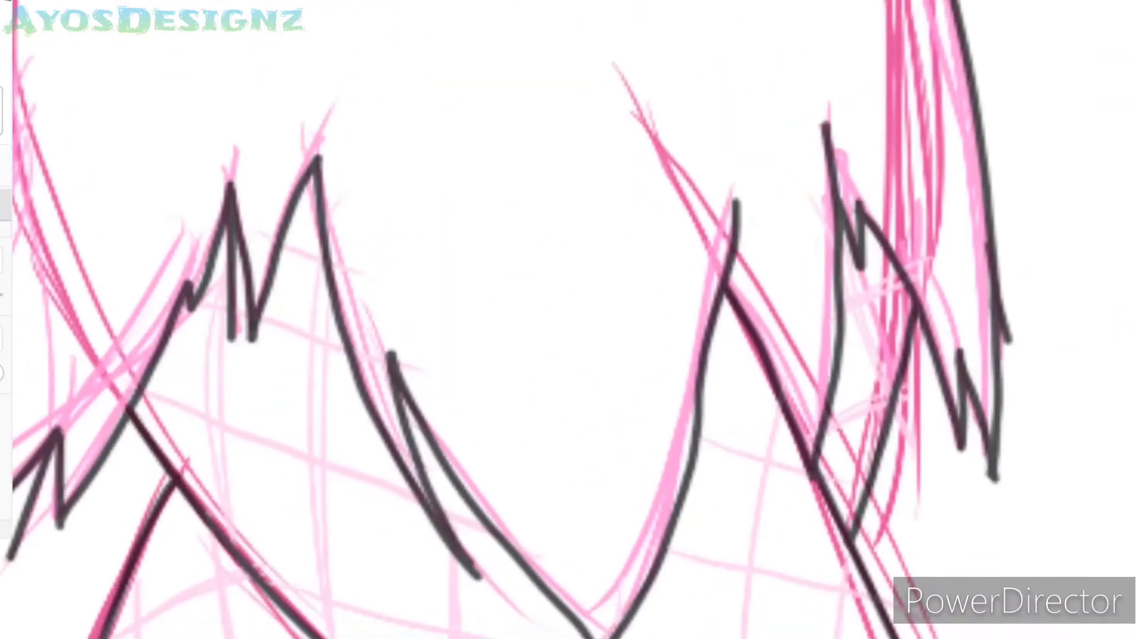
{"action": "key", "text": "ctrl+s"}
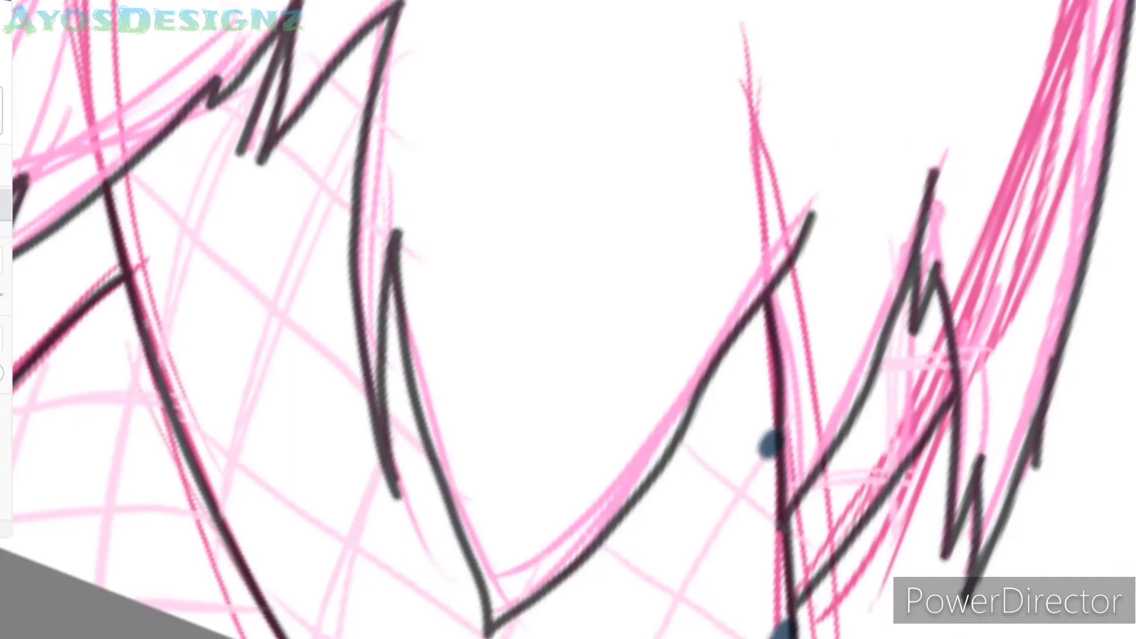
- Draw the first set of parallel blue-grey fishnet lines across the thigh below the ragged skirt hem
{"action": "left_click_drag", "start_coordinate": [772, 441], "coordinate": [660, 638]}
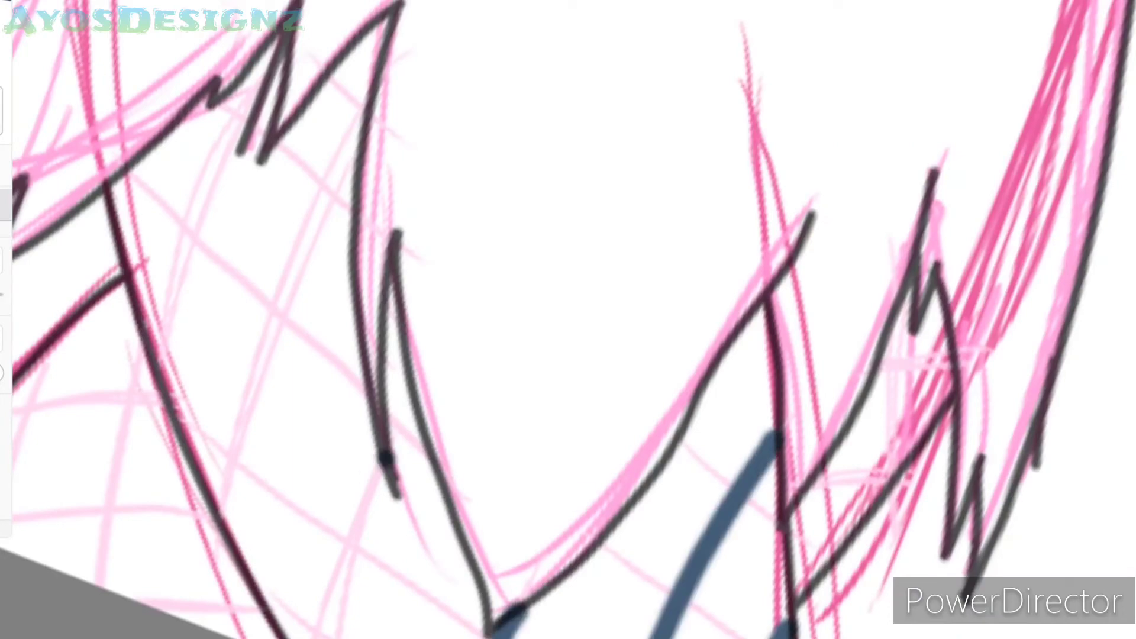
{"action": "left_click_drag", "start_coordinate": [373, 468], "coordinate": [331, 638]}
{"action": "left_click_drag", "start_coordinate": [388, 74], "coordinate": [216, 509]}
{"action": "left_click_drag", "start_coordinate": [308, 6], "coordinate": [151, 367]}
{"action": "left_click_drag", "start_coordinate": [450, 353], "coordinate": [367, 480]}
{"action": "left_click_drag", "start_coordinate": [125, 293], "coordinate": [142, 503]}
{"action": "key", "text": "ctrl+z"}
{"action": "left_click_drag", "start_coordinate": [196, 361], "coordinate": [198, 485]}
{"action": "left_click_drag", "start_coordinate": [296, 201], "coordinate": [296, 316]}
{"action": "key", "text": "ctrl+z"}
{"action": "key", "text": "ctrl+z"}
{"action": "key", "text": "ctrl+z"}
{"action": "left_click_drag", "start_coordinate": [290, 201], "coordinate": [326, 520]}
{"action": "key", "text": "ctrl+z"}
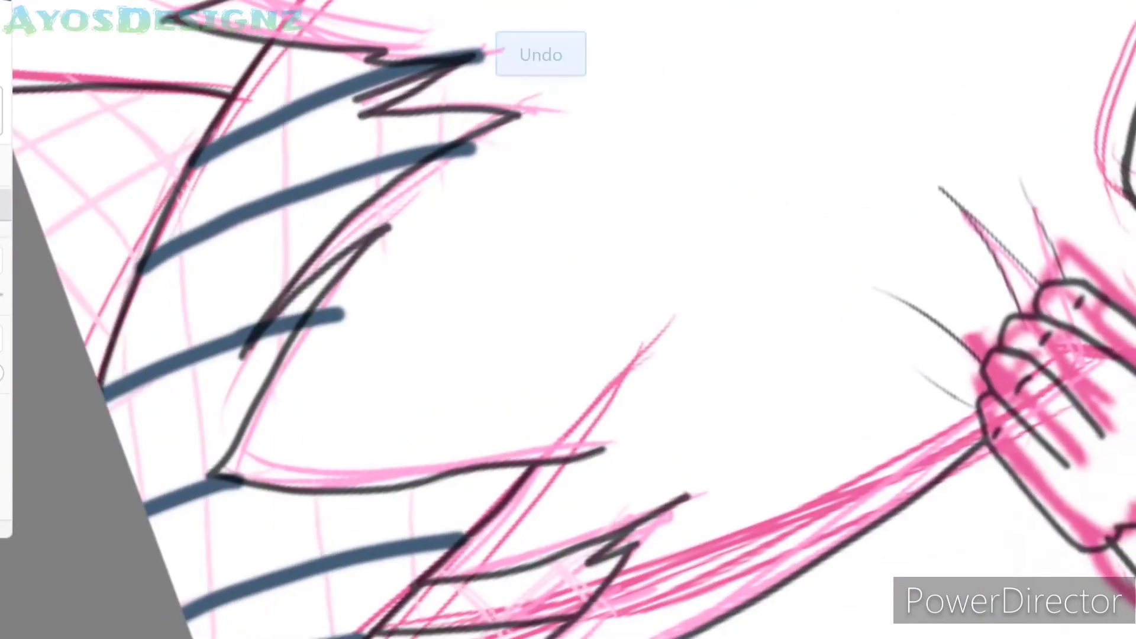
- Draw the crossing set of blue-grey lines over the thigh to complete the fishnet pattern
{"action": "left_click_drag", "start_coordinate": [308, 325], "coordinate": [340, 557]}
{"action": "left_click_drag", "start_coordinate": [165, 367], "coordinate": [205, 603]}
{"action": "left_click_drag", "start_coordinate": [118, 308], "coordinate": [136, 489]}
{"action": "key", "text": "ctrl+z"}
{"action": "left_click_drag", "start_coordinate": [409, 497], "coordinate": [412, 638]}
{"action": "left_click_drag", "start_coordinate": [365, 3], "coordinate": [409, 533]}
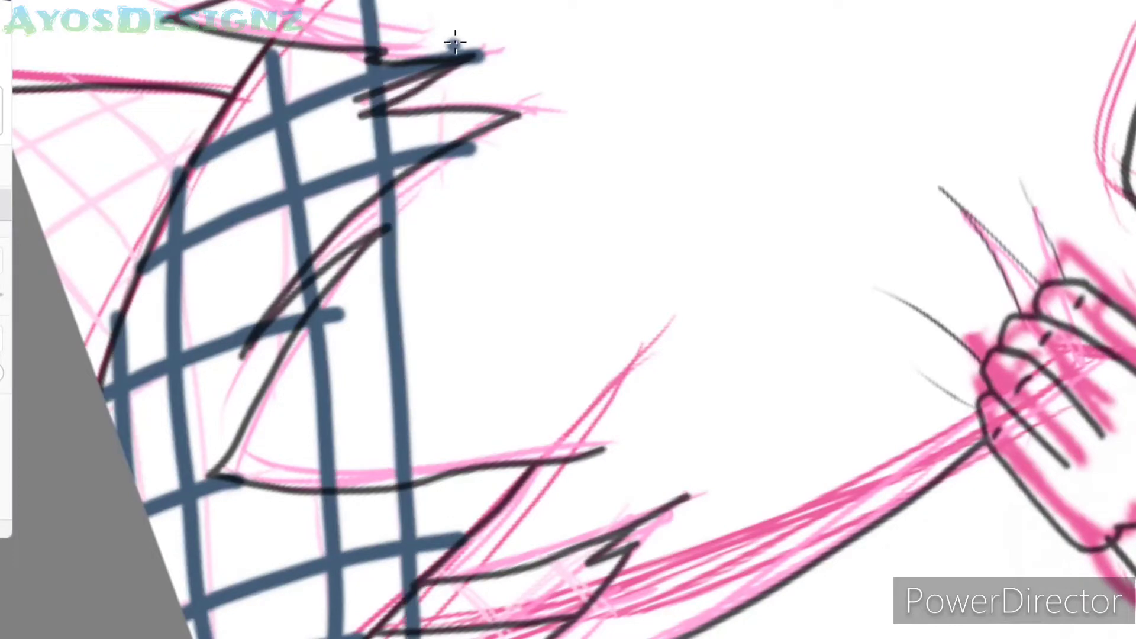
{"action": "left_click_drag", "start_coordinate": [451, 18], "coordinate": [482, 574]}
- Erase the thigh's fishnet lines where they overlap the skirt's ragged hem
{"action": "left_click_drag", "start_coordinate": [568, 320], "coordinate": [651, 249]}
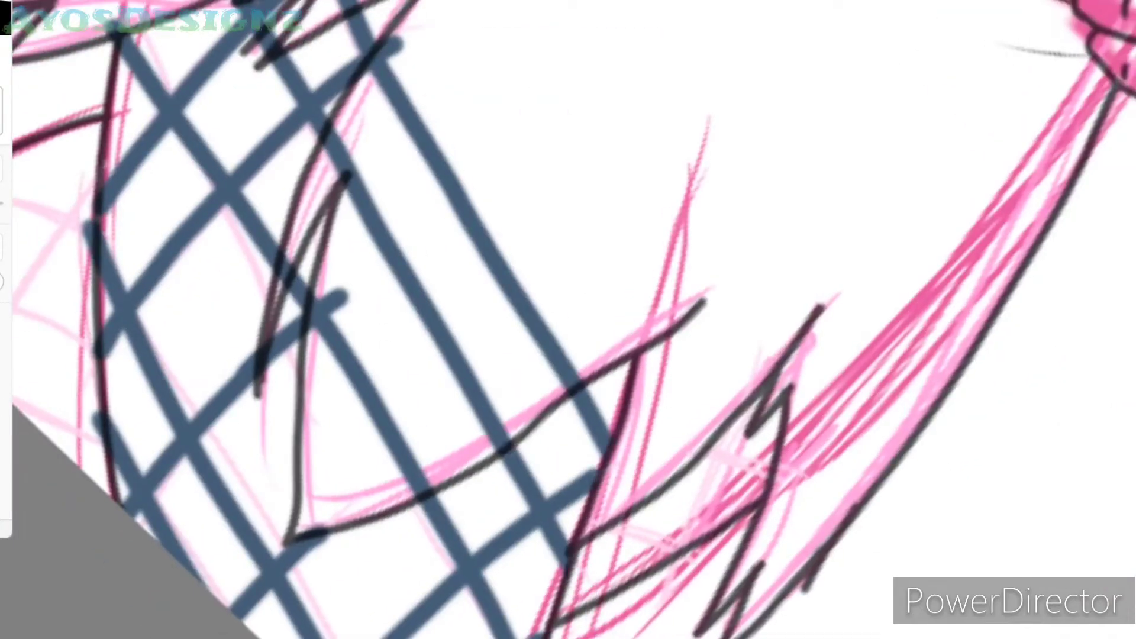
{"action": "mouse_move", "coordinate": [340, 290]}
{"action": "left_mouse_down"}
{"action": "mouse_move", "coordinate": [311, 356]}
{"action": "mouse_move", "coordinate": [355, 122]}
{"action": "mouse_move", "coordinate": [287, 271]}
{"action": "mouse_move", "coordinate": [415, 414]}
{"action": "left_mouse_up"}
{"action": "left_click_drag", "start_coordinate": [403, 94], "coordinate": [560, 355]}
{"action": "left_click_drag", "start_coordinate": [568, 320], "coordinate": [651, 249]}
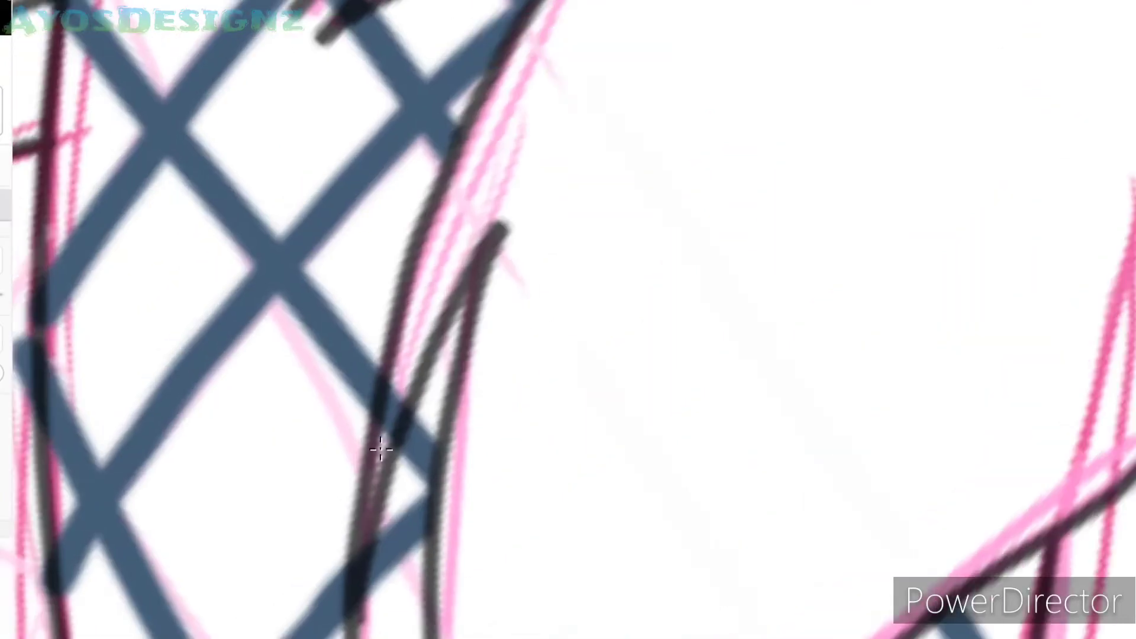
{"action": "left_click_drag", "start_coordinate": [380, 450], "coordinate": [450, 379]}
{"action": "mouse_move", "coordinate": [413, 326]}
{"action": "left_mouse_down"}
{"action": "mouse_move", "coordinate": [535, 256]}
{"action": "mouse_move", "coordinate": [162, 355]}
{"action": "mouse_move", "coordinate": [233, 180]}
{"action": "mouse_move", "coordinate": [521, 284]}
{"action": "left_mouse_up"}
{"action": "mouse_move", "coordinate": [568, 319]}
{"action": "left_mouse_down"}
{"action": "mouse_move", "coordinate": [532, 296]}
{"action": "mouse_move", "coordinate": [592, 356]}
{"action": "left_mouse_up"}
{"action": "mouse_move", "coordinate": [367, 330]}
{"action": "left_mouse_down"}
{"action": "mouse_move", "coordinate": [320, 517]}
{"action": "mouse_move", "coordinate": [568, 319]}
{"action": "mouse_move", "coordinate": [592, 356]}
{"action": "mouse_move", "coordinate": [533, 296]}
{"action": "left_mouse_up"}
- Draw crossing fishnet lines in the narrow leg gap beneath the skirt's ragged side points
{"action": "left_click_drag", "start_coordinate": [474, 178], "coordinate": [592, 467]}
{"action": "left_click_drag", "start_coordinate": [467, 413], "coordinate": [557, 603]}
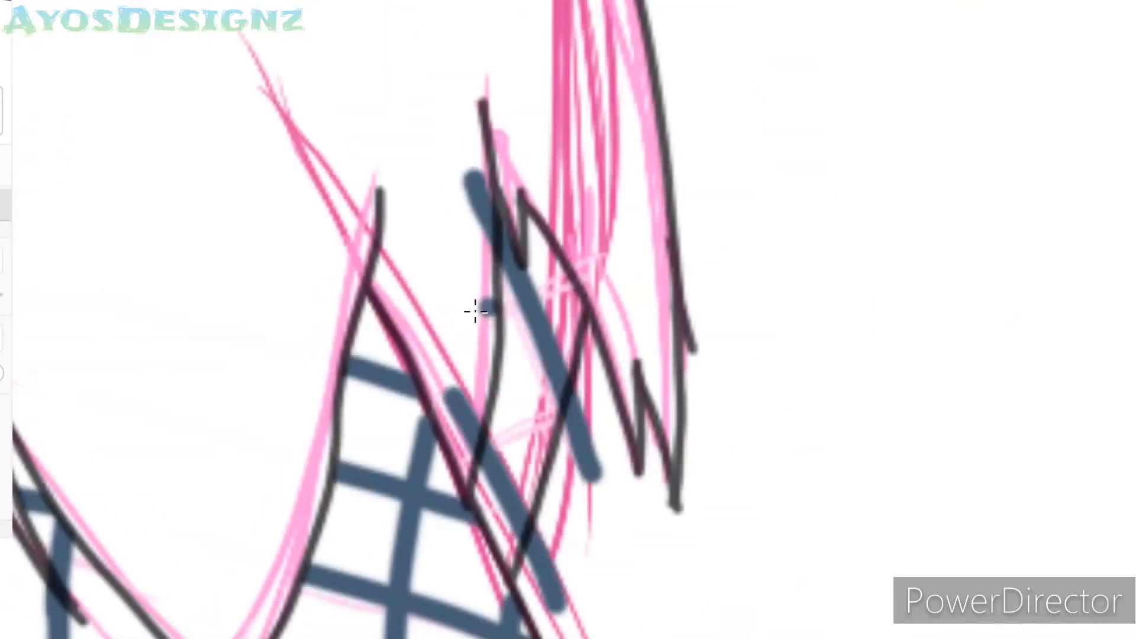
{"action": "left_click_drag", "start_coordinate": [450, 325], "coordinate": [657, 260]}
{"action": "left_click_drag", "start_coordinate": [426, 473], "coordinate": [652, 402]}
{"action": "mouse_move", "coordinate": [453, 408]}
{"action": "left_mouse_down"}
{"action": "mouse_move", "coordinate": [574, 504]}
{"action": "mouse_move", "coordinate": [621, 272]}
{"action": "mouse_move", "coordinate": [503, 147]}
{"action": "mouse_move", "coordinate": [453, 453]}
{"action": "mouse_move", "coordinate": [473, 308]}
{"action": "left_mouse_up"}
{"action": "mouse_move", "coordinate": [568, 320]}
{"action": "left_mouse_down"}
{"action": "mouse_move", "coordinate": [533, 296]}
{"action": "mouse_move", "coordinate": [410, 361]}
{"action": "left_mouse_up"}
{"action": "scroll", "coordinate": [569, 320], "scroll_direction": "down", "scroll_amount": 5}
- Erase the fishnet ends that extend beyond the outline of the other leg
{"action": "left_click_drag", "start_coordinate": [337, 225], "coordinate": [246, 393]}
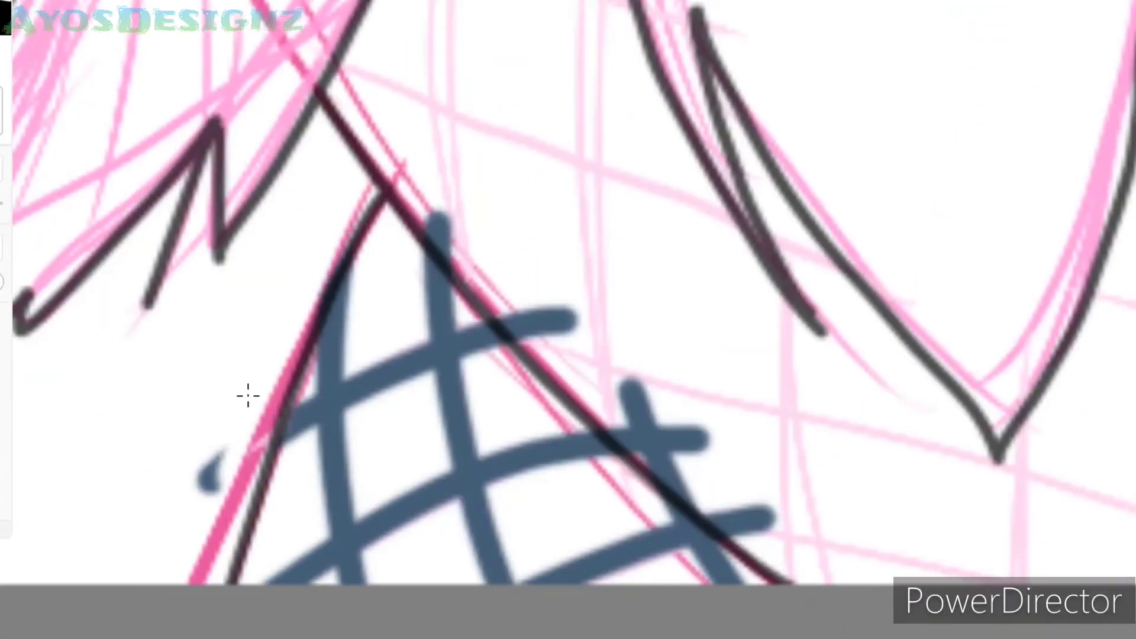
{"action": "left_click_drag", "start_coordinate": [213, 449], "coordinate": [396, 104]}
{"action": "left_click_drag", "start_coordinate": [444, 260], "coordinate": [574, 310]}
{"action": "mouse_move", "coordinate": [616, 414]}
{"action": "left_mouse_down"}
{"action": "mouse_move", "coordinate": [740, 533]}
{"action": "mouse_move", "coordinate": [705, 509]}
{"action": "left_mouse_up"}
{"action": "scroll", "coordinate": [568, 320], "scroll_direction": "down", "scroll_amount": 5}
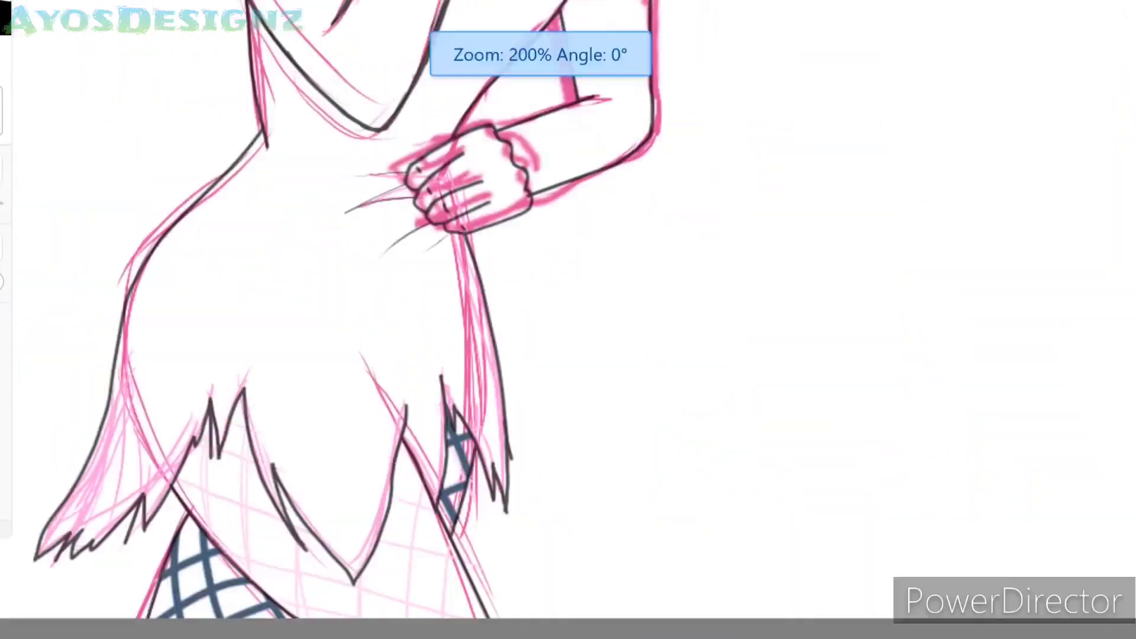
- Draw crossing blue-grey fishnet lines over the raised arm's sleeve, from the band up to the ragged shoulder
{"action": "scroll", "coordinate": [568, 319], "scroll_direction": "up", "scroll_amount": 5}
{"action": "scroll", "coordinate": [406, 508], "scroll_direction": "up", "scroll_amount": 5}
{"action": "left_click_drag", "start_coordinate": [393, 545], "coordinate": [532, 223]}
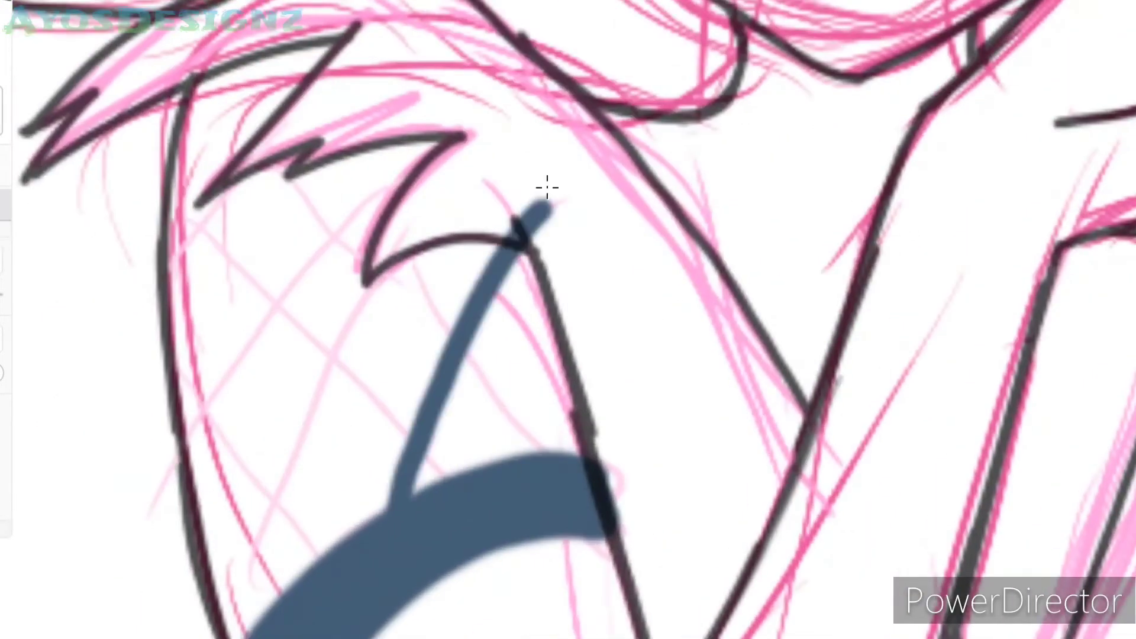
{"action": "left_click_drag", "start_coordinate": [178, 508], "coordinate": [457, 127]}
{"action": "left_click_drag", "start_coordinate": [266, 550], "coordinate": [424, 148]}
{"action": "scroll", "coordinate": [424, 147], "scroll_direction": "up", "scroll_amount": 3}
{"action": "scroll", "coordinate": [569, 320], "scroll_direction": "down", "scroll_amount": 3}
{"action": "left_click_drag", "start_coordinate": [154, 254], "coordinate": [556, 172]}
{"action": "left_click_drag", "start_coordinate": [368, 241], "coordinate": [532, 325]}
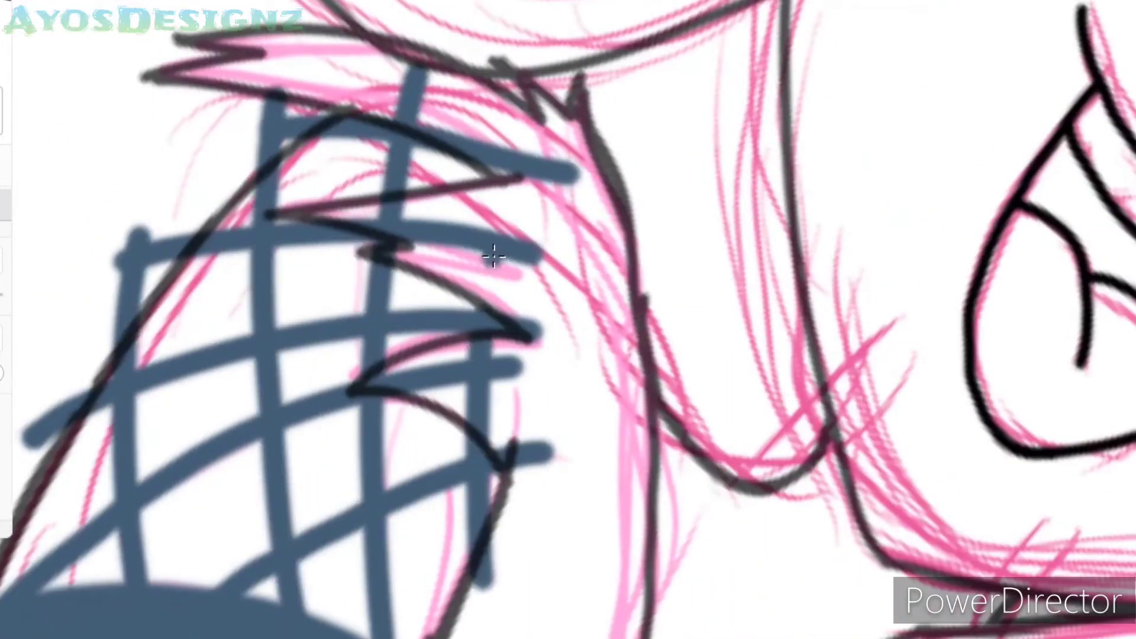
{"action": "left_click_drag", "start_coordinate": [507, 171], "coordinate": [497, 314]}
- Draw crossing fishnet lines on the other sleeve, between its band and the ragged shoulder trim
{"action": "scroll", "coordinate": [569, 319], "scroll_direction": "up", "scroll_amount": 5}
{"action": "left_click_drag", "start_coordinate": [284, 491], "coordinate": [764, 125]}
{"action": "left_click_drag", "start_coordinate": [379, 415], "coordinate": [628, 213]}
{"action": "left_click_drag", "start_coordinate": [350, 349], "coordinate": [711, 3]}
{"action": "left_click_drag", "start_coordinate": [426, 154], "coordinate": [533, 521]}
{"action": "left_click_drag", "start_coordinate": [346, 346], "coordinate": [408, 503]}
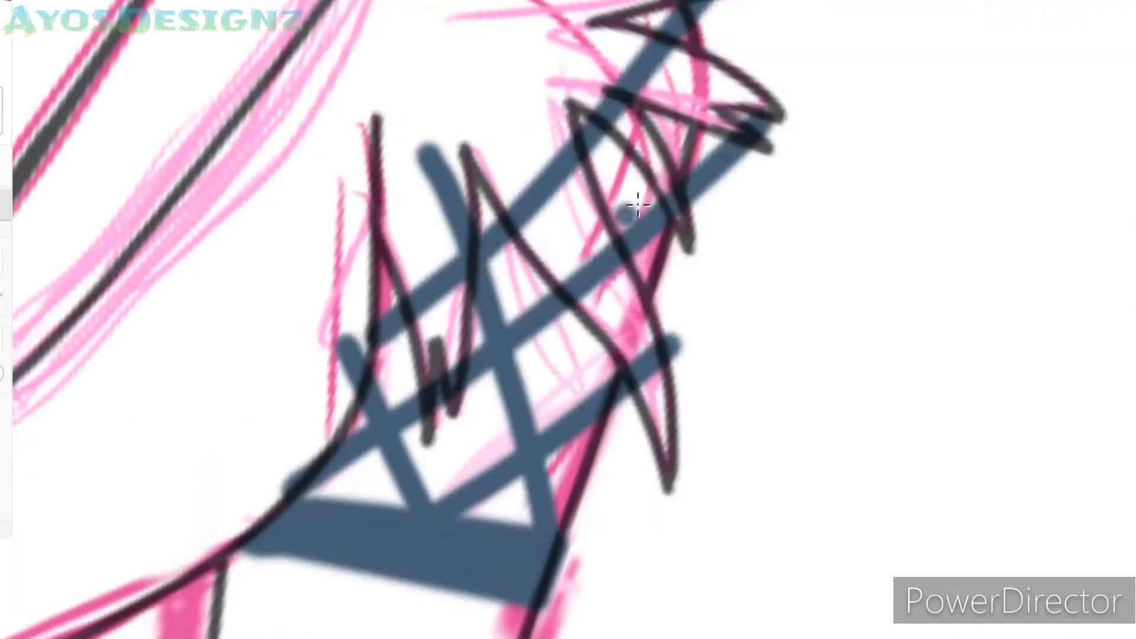
- Erase the fishnet lines that overlap that sleeve's ragged shoulder trim or stick out past the arm
{"action": "scroll", "coordinate": [568, 319], "scroll_direction": "down", "scroll_amount": 3}
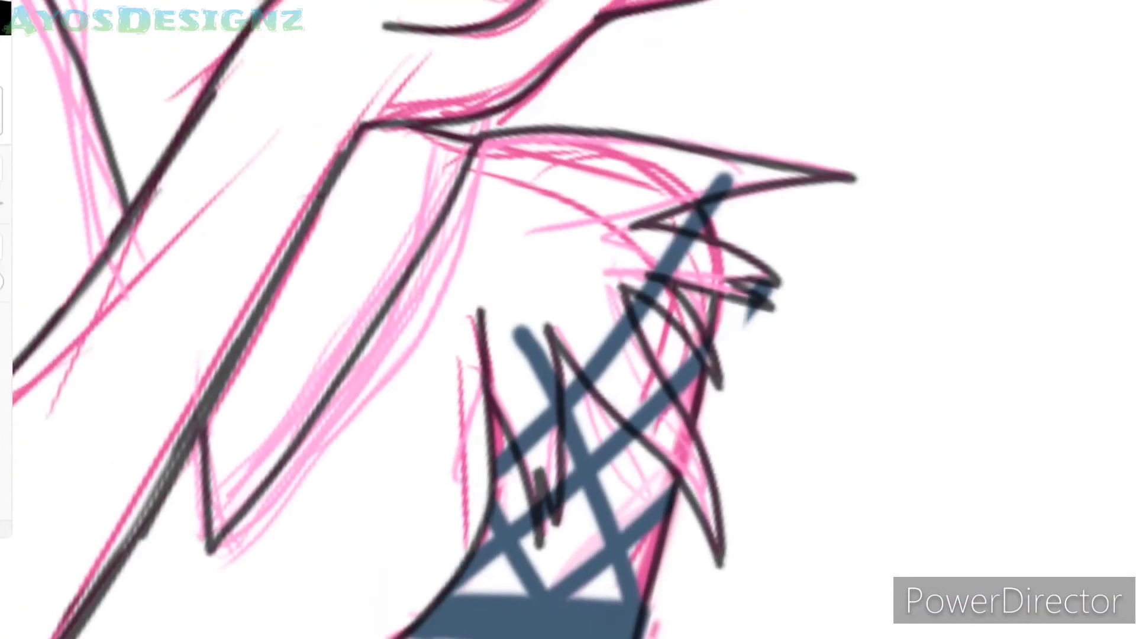
{"action": "left_click_drag", "start_coordinate": [621, 314], "coordinate": [651, 438]}
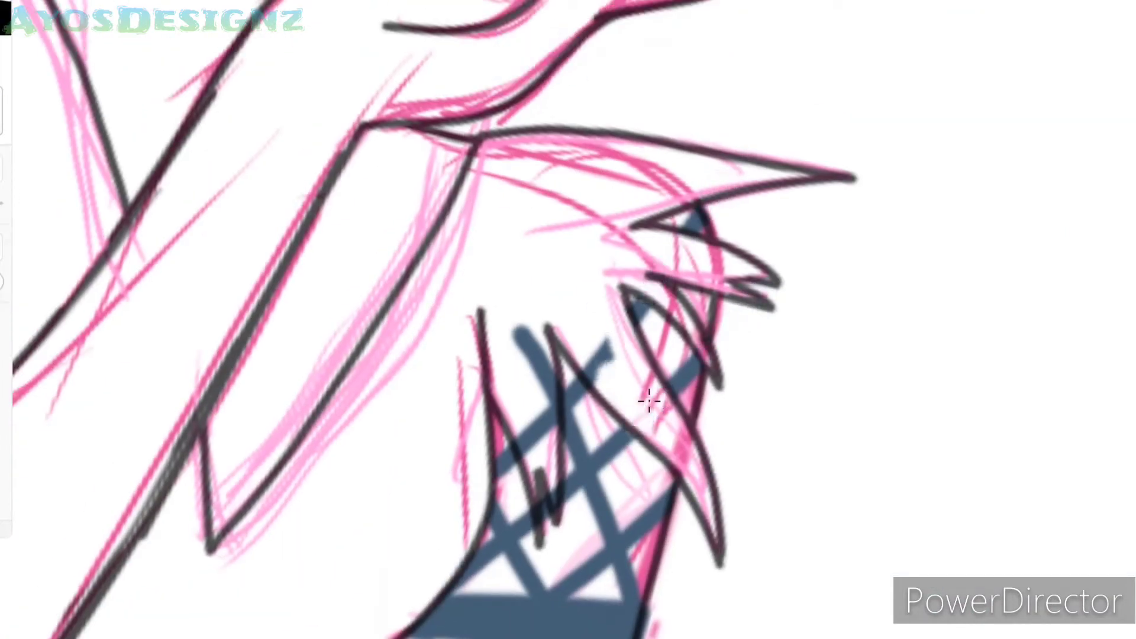
{"action": "left_click_drag", "start_coordinate": [598, 337], "coordinate": [532, 462]}
- Erase the excess fishnet around the raised arm's sleeve and shoulder trim, and save the drawing
{"action": "scroll", "coordinate": [568, 320], "scroll_direction": "down", "scroll_amount": 3}
{"action": "scroll", "coordinate": [496, 382], "scroll_direction": "up", "scroll_amount": 5}
{"action": "mouse_move", "coordinate": [237, 622]}
{"action": "left_mouse_down"}
{"action": "mouse_move", "coordinate": [244, 370]}
{"action": "mouse_move", "coordinate": [474, 121]}
{"action": "mouse_move", "coordinate": [426, 254]}
{"action": "mouse_move", "coordinate": [586, 284]}
{"action": "mouse_move", "coordinate": [614, 309]}
{"action": "mouse_move", "coordinate": [627, 396]}
{"action": "left_mouse_up"}
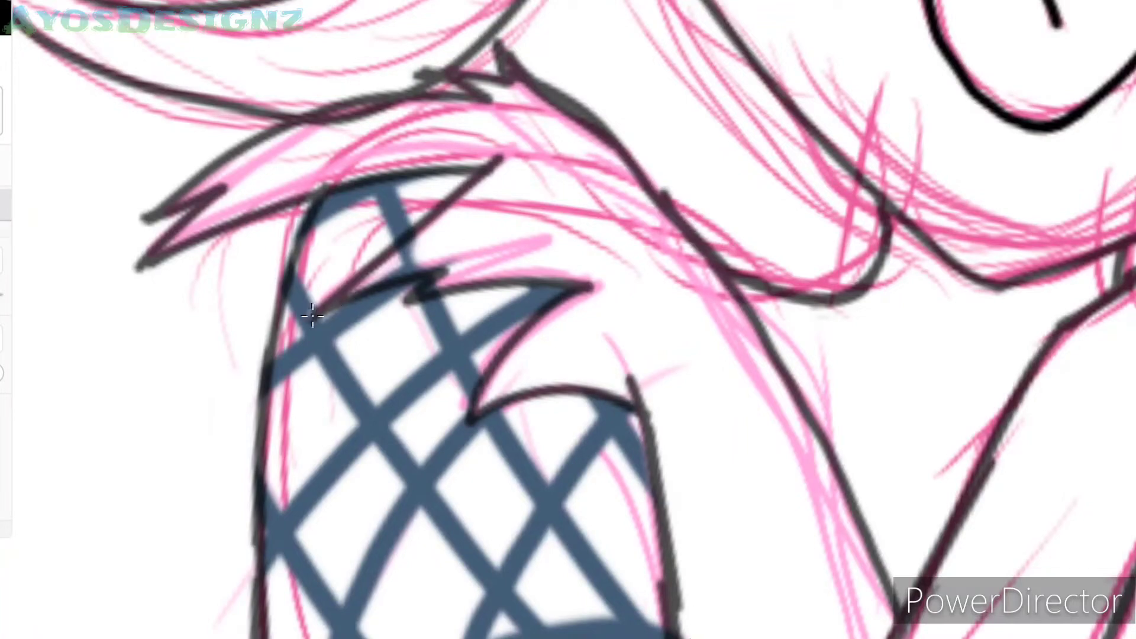
{"action": "scroll", "coordinate": [568, 320], "scroll_direction": "down", "scroll_amount": 5}
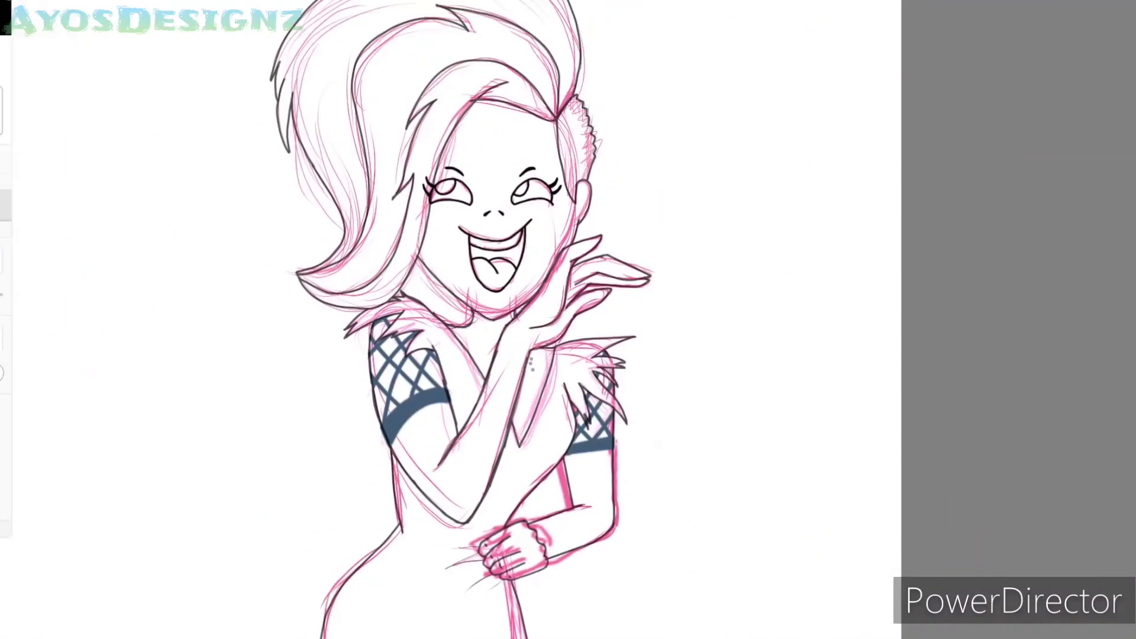
{"action": "key", "text": "ctrl+s"}
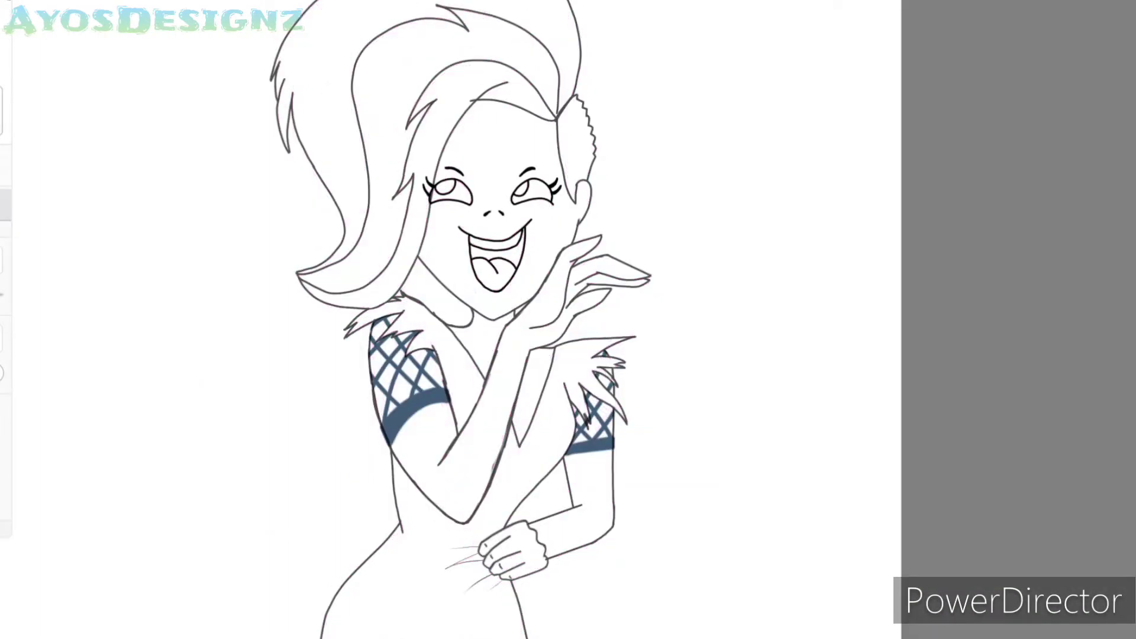
{"action": "scroll", "coordinate": [450, 319], "scroll_direction": "down", "scroll_amount": 5}
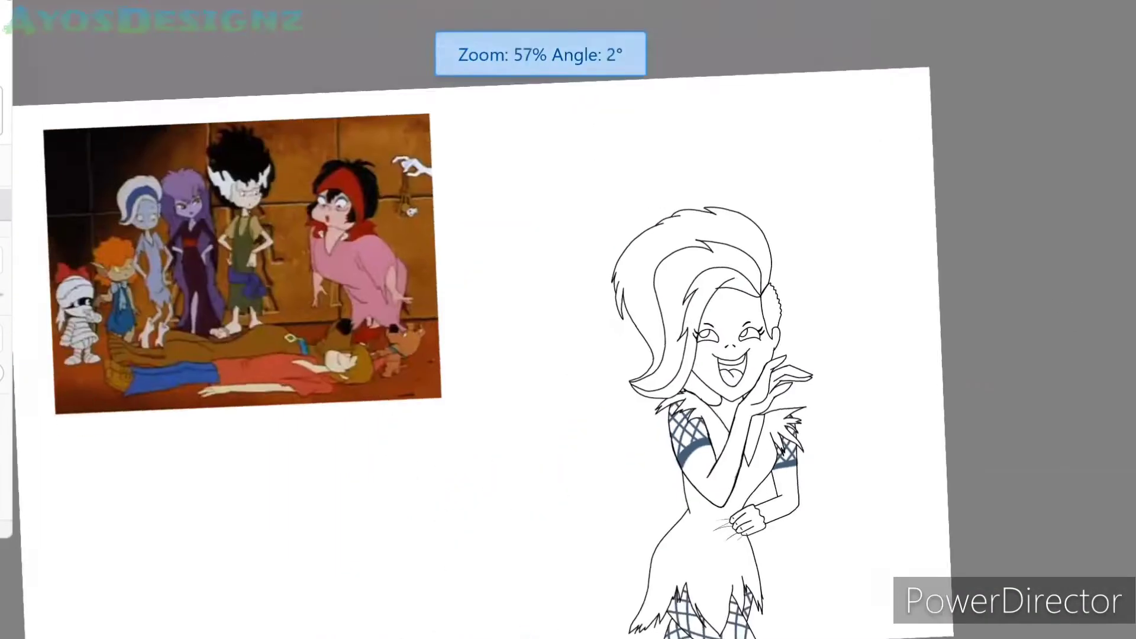
{"action": "scroll", "coordinate": [450, 320], "scroll_direction": "up", "scroll_amount": 5}
{"action": "scroll", "coordinate": [450, 319], "scroll_direction": "down", "scroll_amount": 5}
{"action": "scroll", "coordinate": [450, 319], "scroll_direction": "up", "scroll_amount": 5}
{"action": "scroll", "coordinate": [497, 320], "scroll_direction": "down", "scroll_amount": 1}
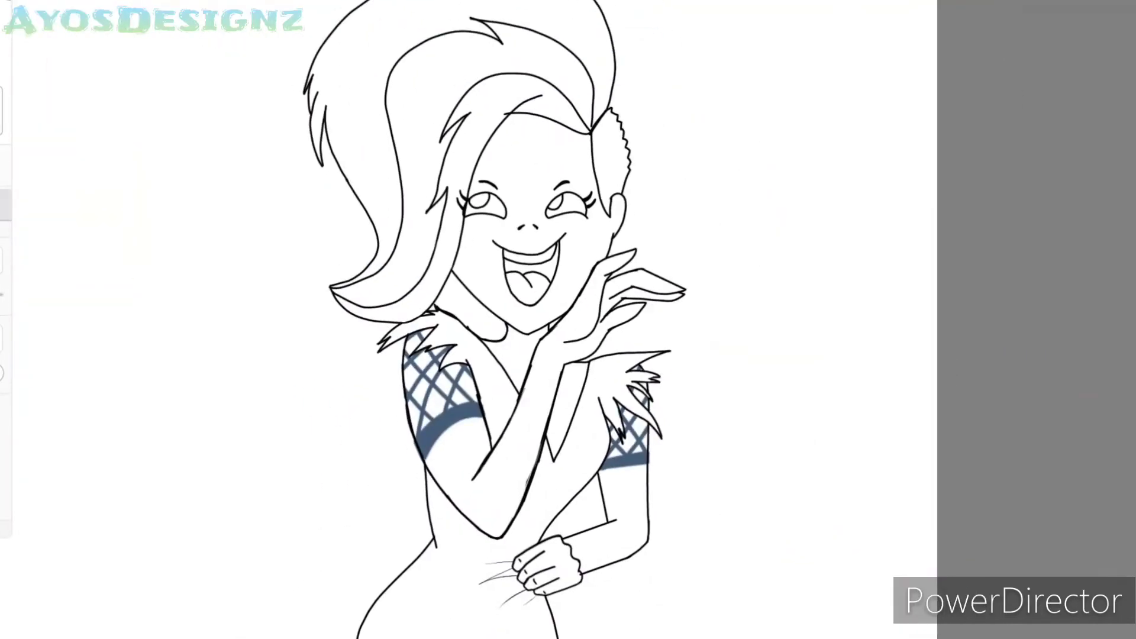
{"action": "scroll", "coordinate": [497, 320], "scroll_direction": "down", "scroll_amount": 2}
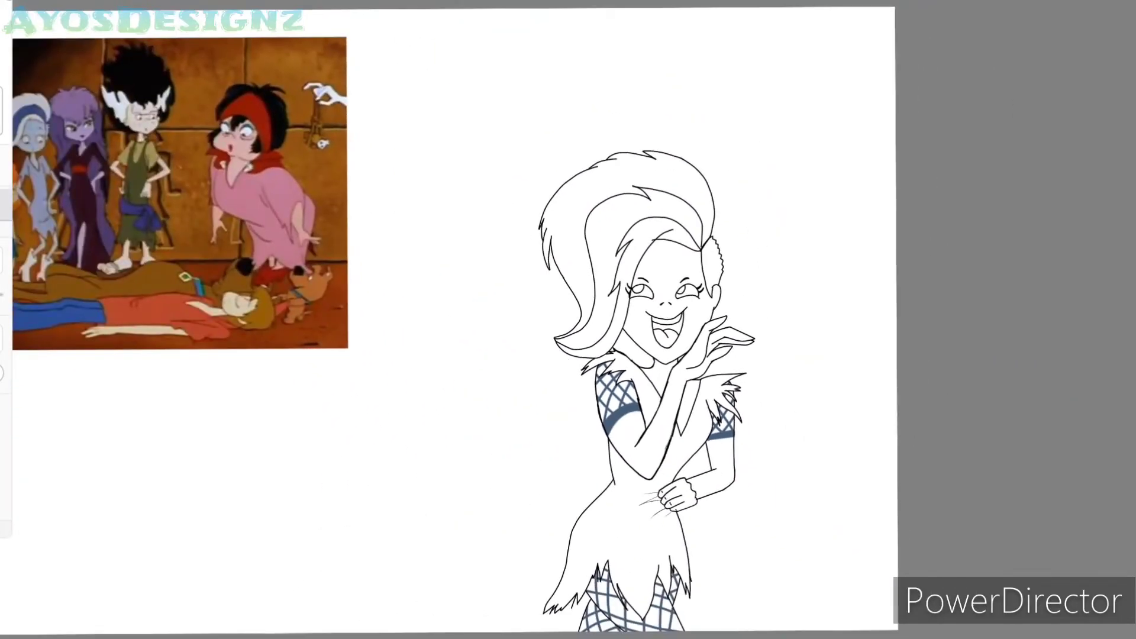
- Fill the irises dark blue, the inside of the mouth dark purple and the tongue plum
{"action": "scroll", "coordinate": [601, 294], "scroll_direction": "up", "scroll_amount": 4}
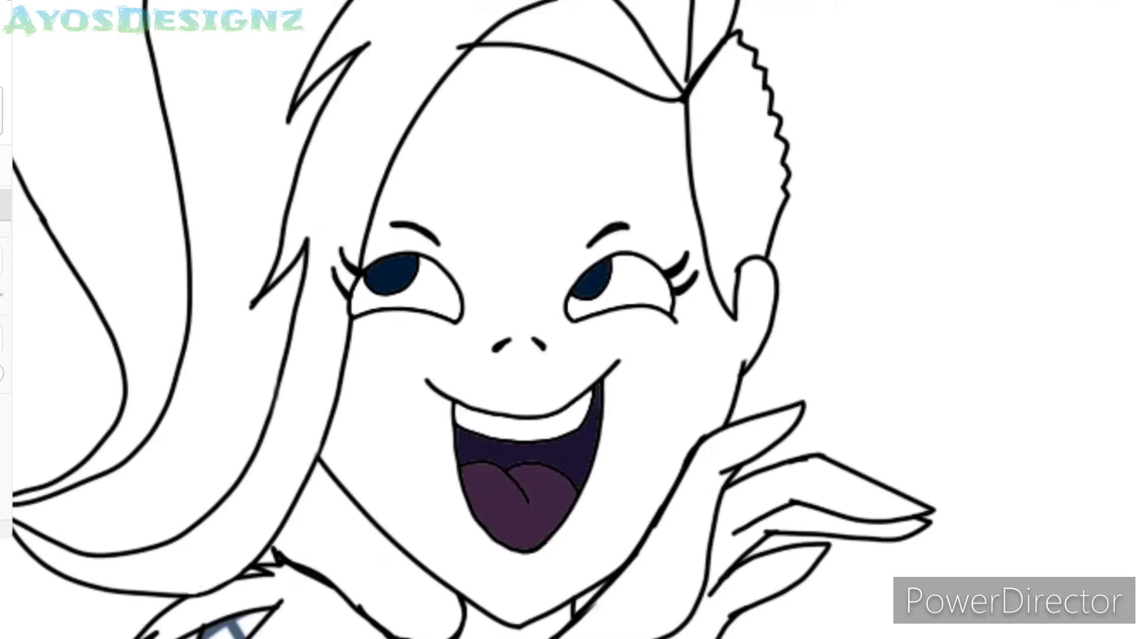
{"action": "scroll", "coordinate": [569, 319], "scroll_direction": "down", "scroll_amount": 5}
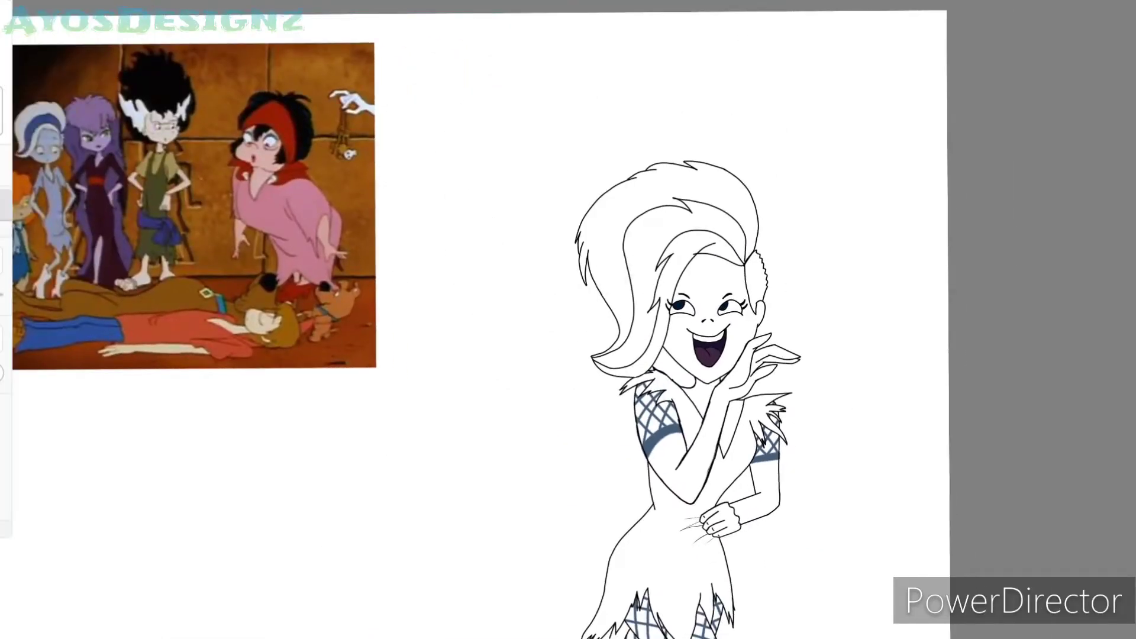
- Fill the girl's face, neck, both arms, hands and legs with light blue skin color
{"action": "left_click", "coordinate": [734, 329]}
{"action": "left_click", "coordinate": [663, 426]}
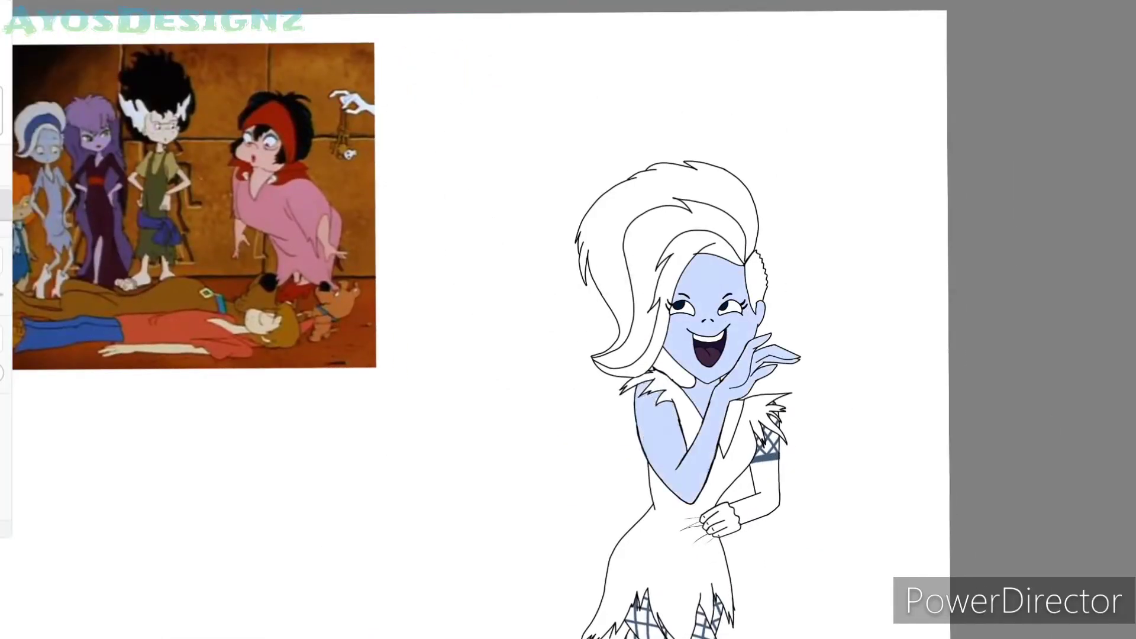
{"action": "left_click", "coordinate": [767, 474]}
{"action": "left_click", "coordinate": [648, 619]}
{"action": "left_click", "coordinate": [707, 622]}
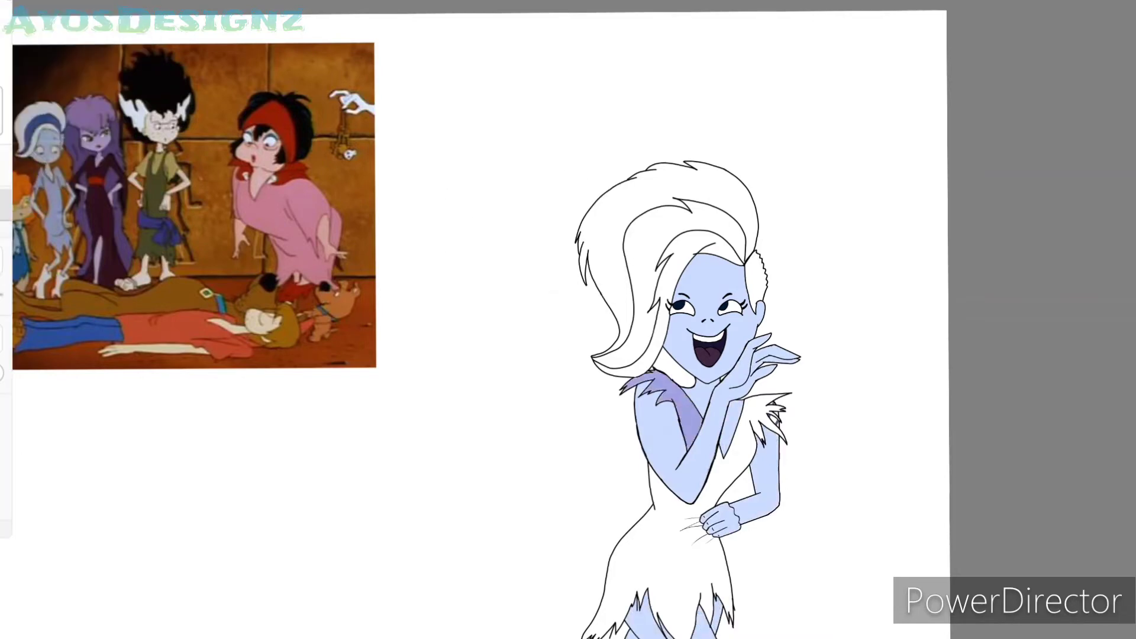
- Fill the girl's ragged dress, trying a darker blue before settling on light periwinkle, and save the drawing
{"action": "left_click", "coordinate": [663, 414]}
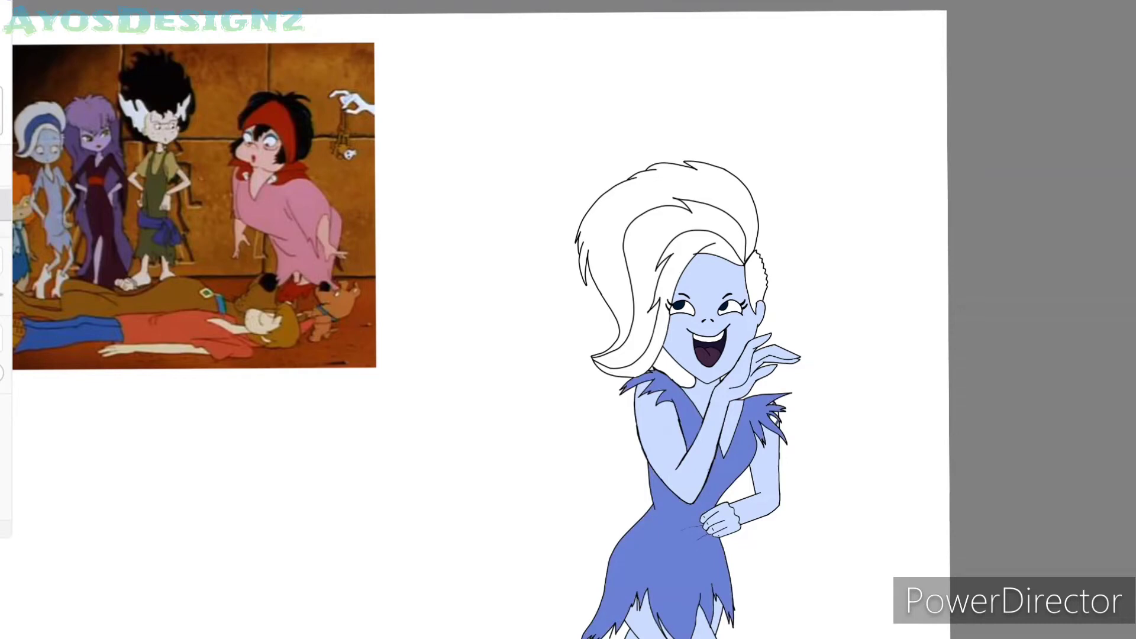
{"action": "key", "text": "ctrl+z"}
{"action": "left_click", "coordinate": [663, 414]}
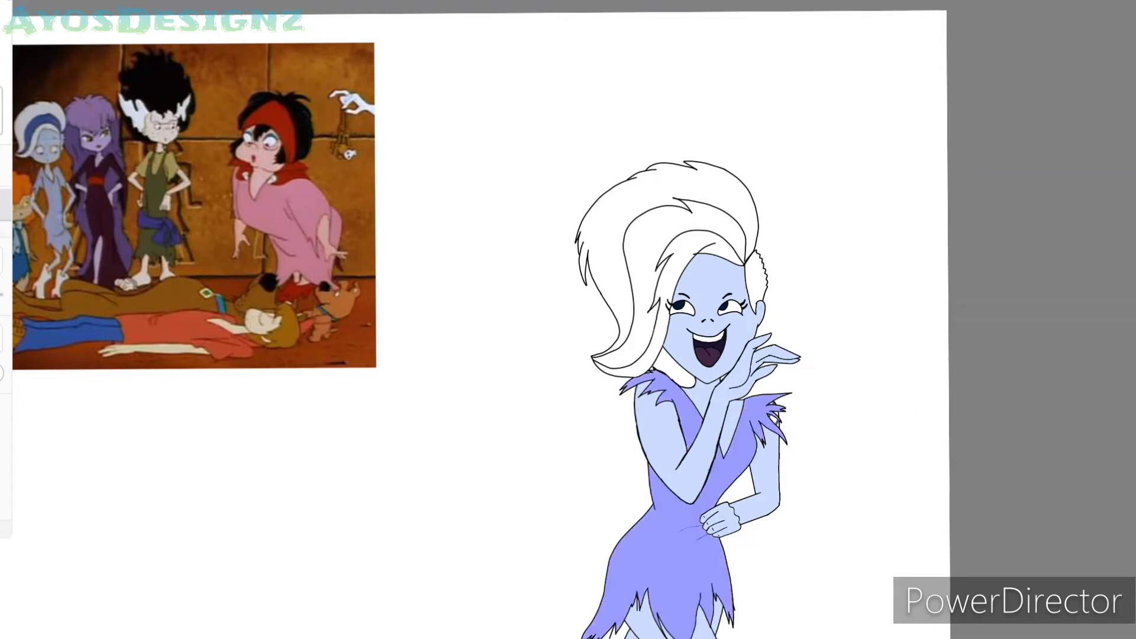
{"action": "key", "text": "ctrl+s"}
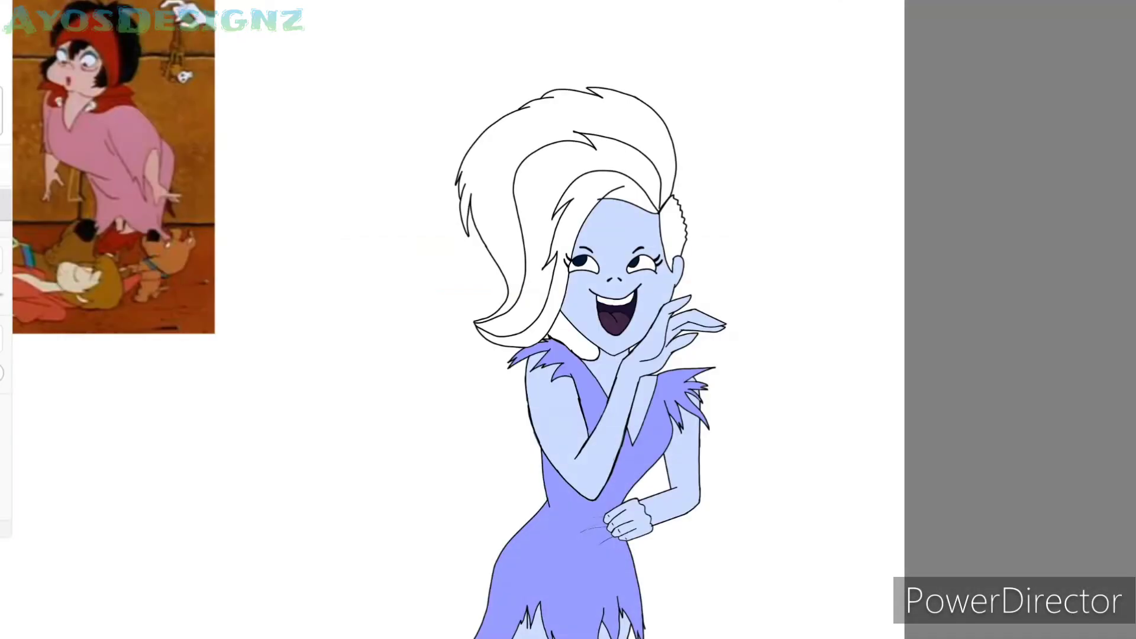
- Fill the swooping stripe in the girl's hair deep blue and the rest of the hair very pale blue
{"action": "scroll", "coordinate": [568, 319], "scroll_direction": "down", "scroll_amount": 2}
{"action": "left_click", "coordinate": [621, 308]}
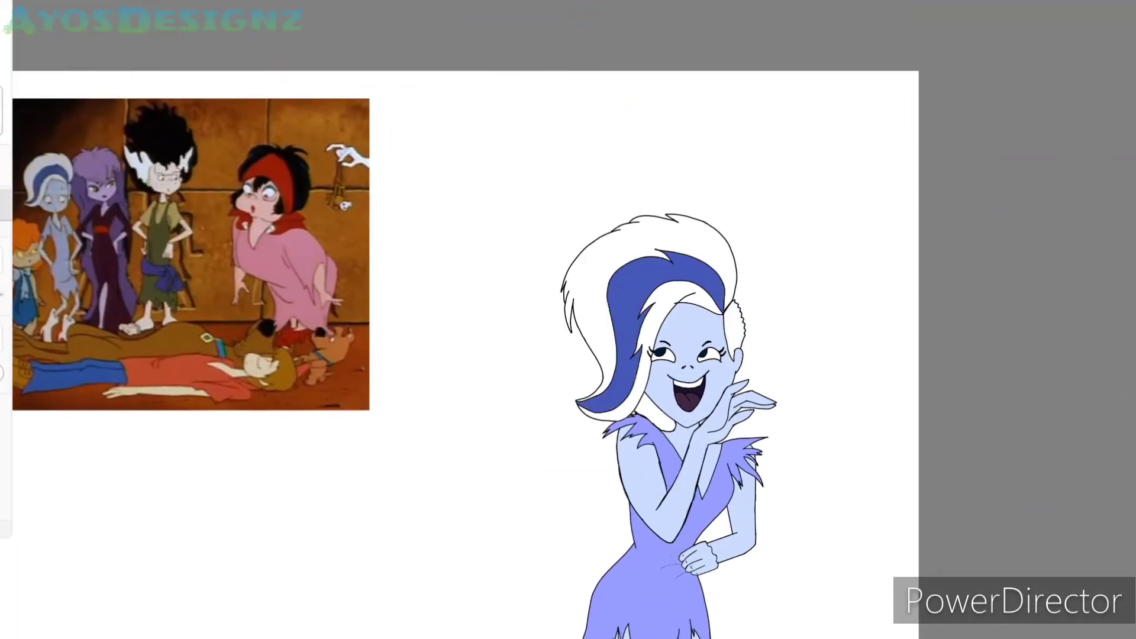
{"action": "left_click", "coordinate": [719, 260]}
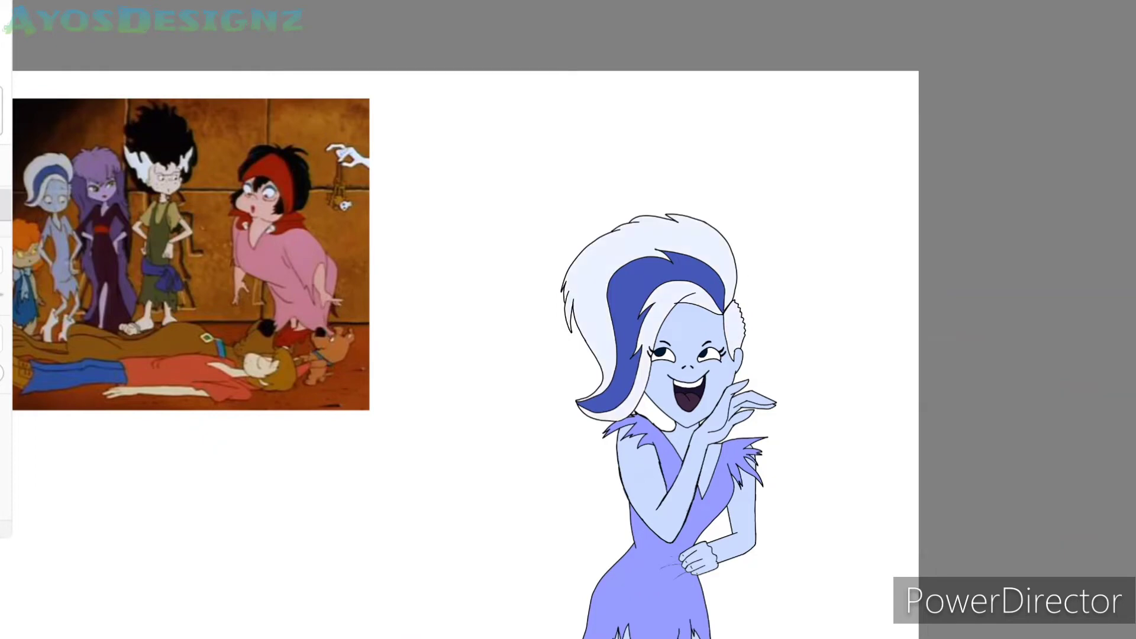
{"action": "key", "text": "ctrl+z"}
- Lower the fishnet's opacity to about 57% so the blue skin shows through, and save the drawing
{"action": "key", "text": "i"}
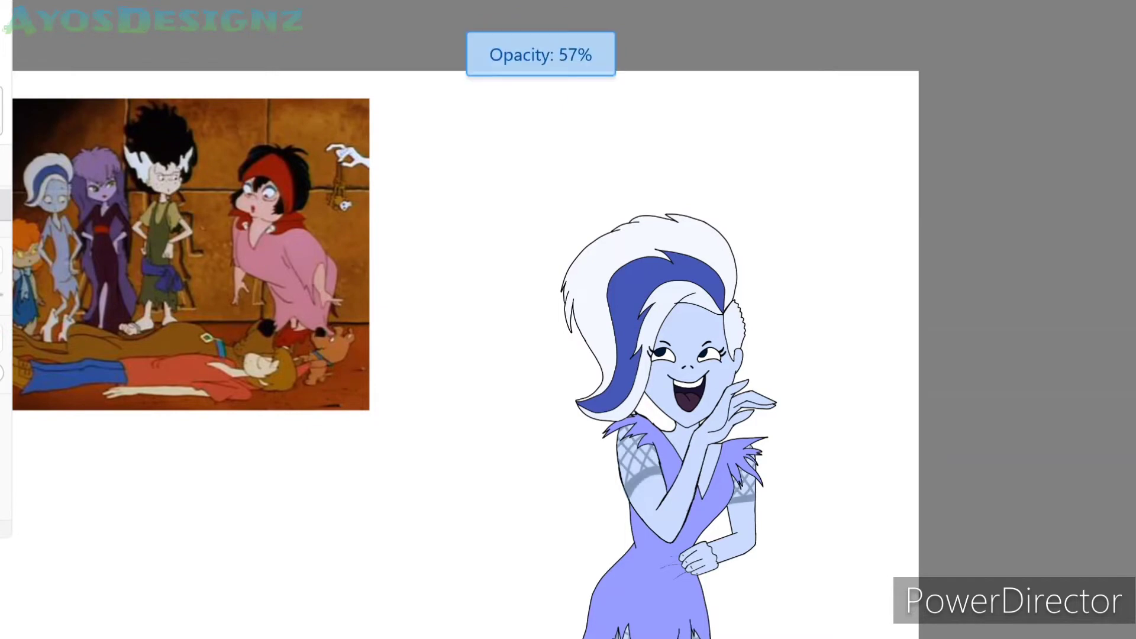
{"action": "key", "text": "i"}
{"action": "key", "text": "o"}
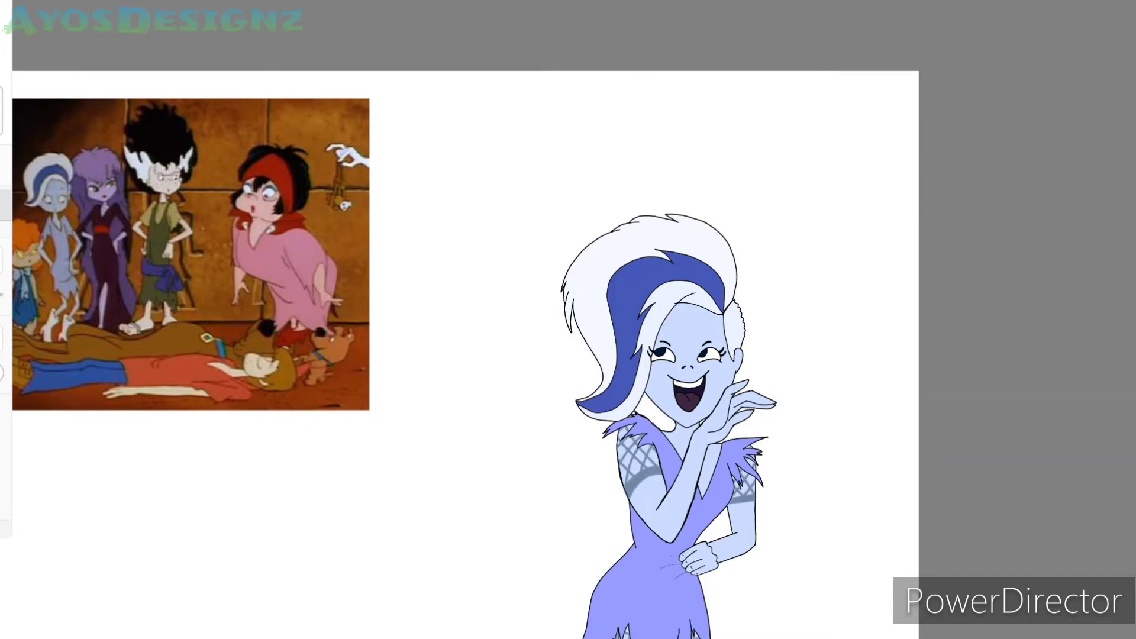
{"action": "key", "text": "ctrl+s"}
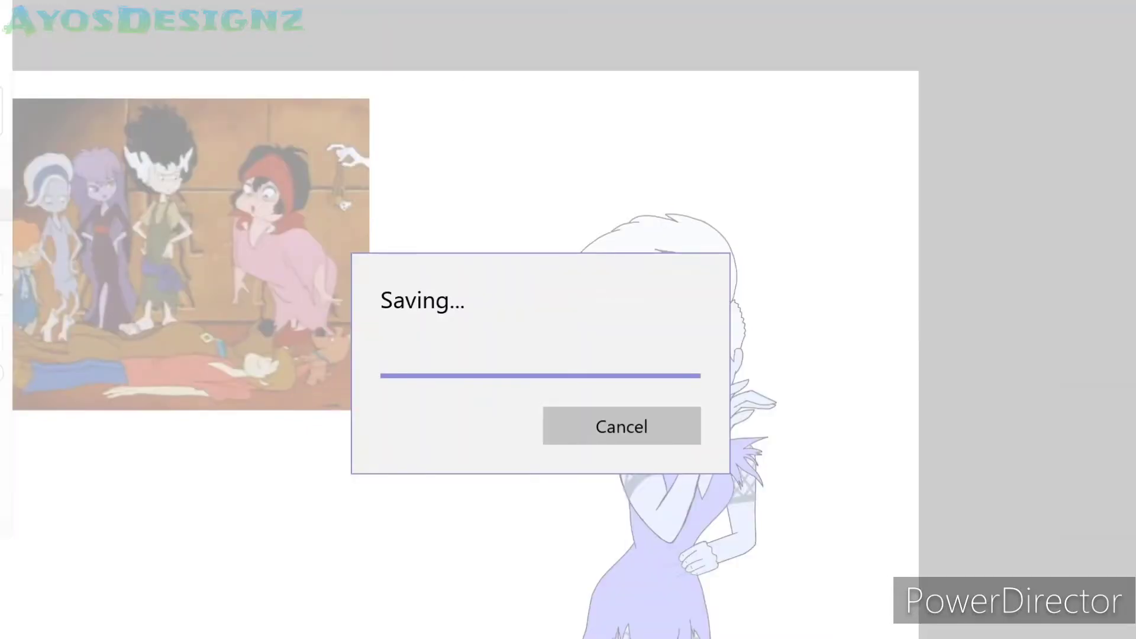
- Try raising the opacity of the pink sketch beneath the girl to 100% and lower it again
{"action": "key", "text": "o"}
{"action": "key", "text": "i"}
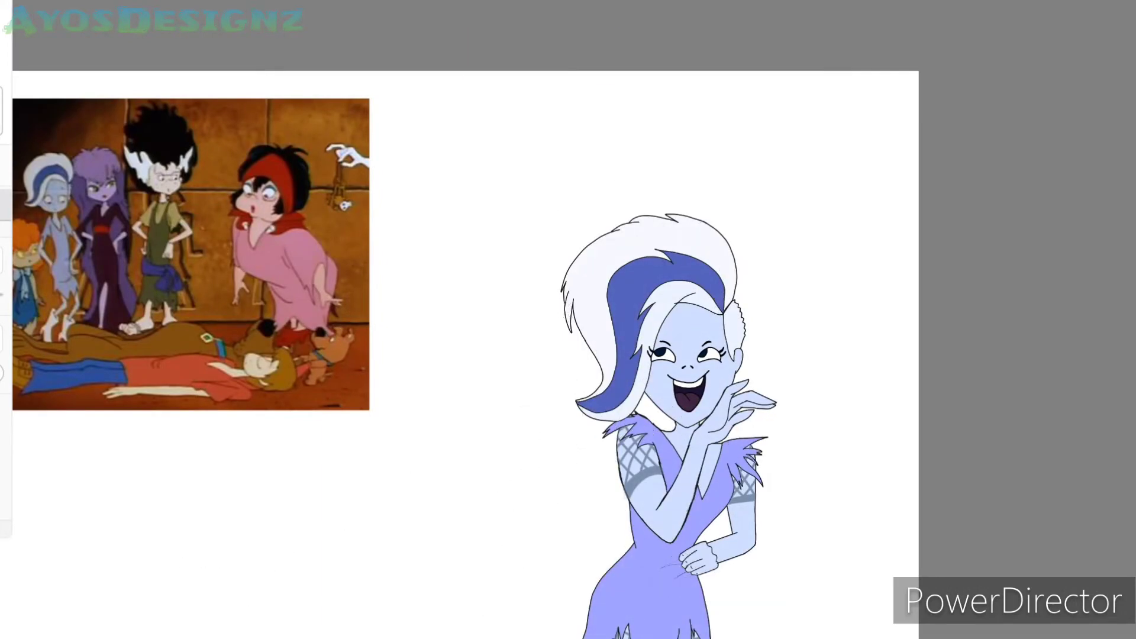
{"action": "key", "text": "i"}
{"action": "key", "text": "i"}
{"action": "key", "text": "i"}
{"action": "key", "text": "o"}
{"action": "key", "text": "o"}
{"action": "key", "text": "o"}
{"action": "key", "text": "o"}
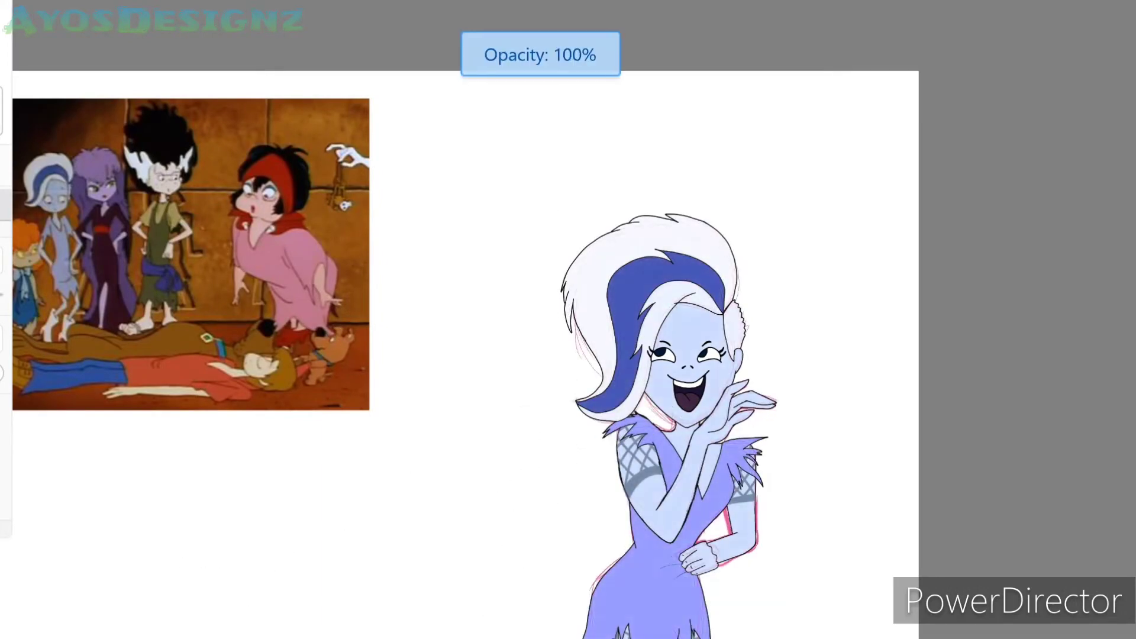
{"action": "key", "text": "i"}
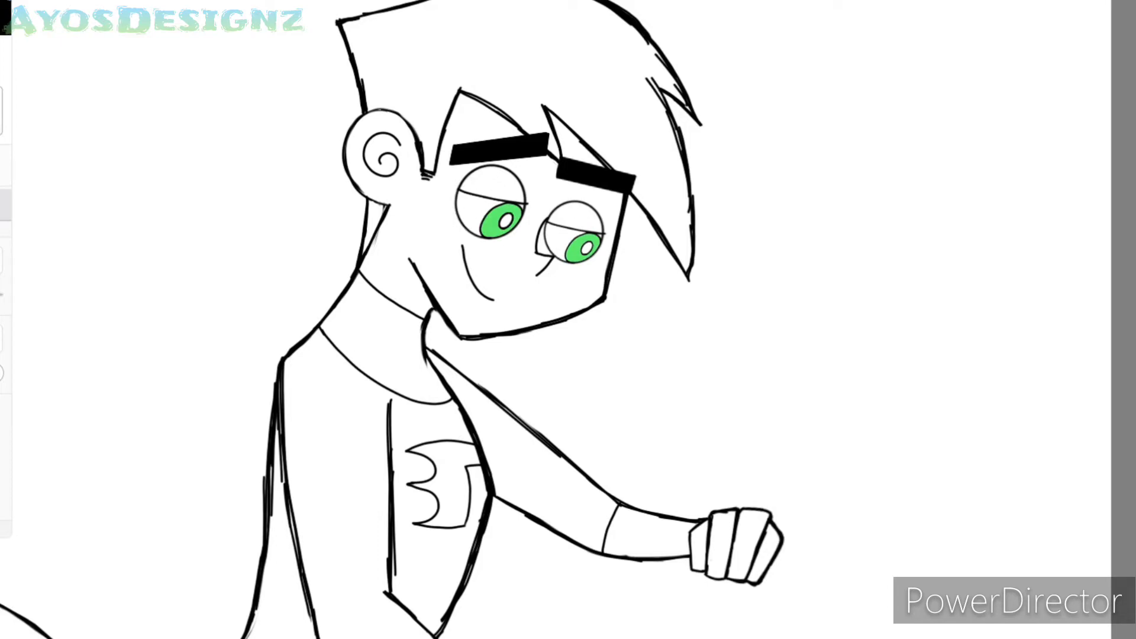
- Fill the boy's suit, including the torso and sleeves, with near-black
{"action": "left_click", "coordinate": [353, 451]}
{"action": "left_click", "coordinate": [550, 467]}
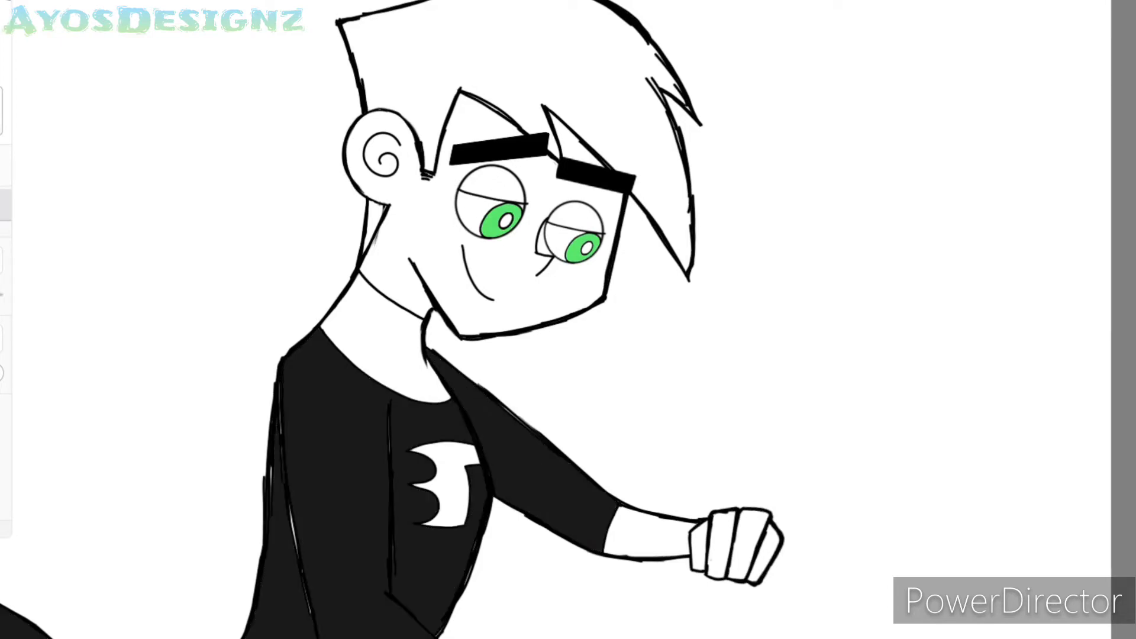
- Fill the boy's collar, gloves, fist, belt and chest emblem with medium grey
{"action": "scroll", "coordinate": [568, 320], "scroll_direction": "down", "scroll_amount": 2}
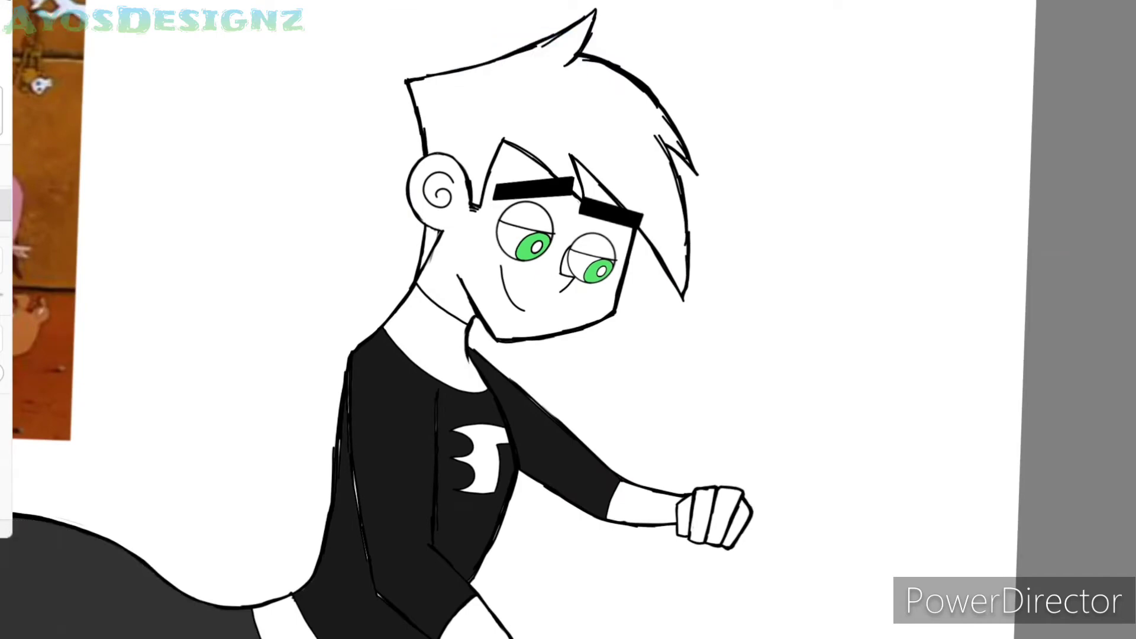
{"action": "left_click", "coordinate": [426, 332]}
{"action": "left_click", "coordinate": [642, 503]}
{"action": "left_click", "coordinate": [685, 516]}
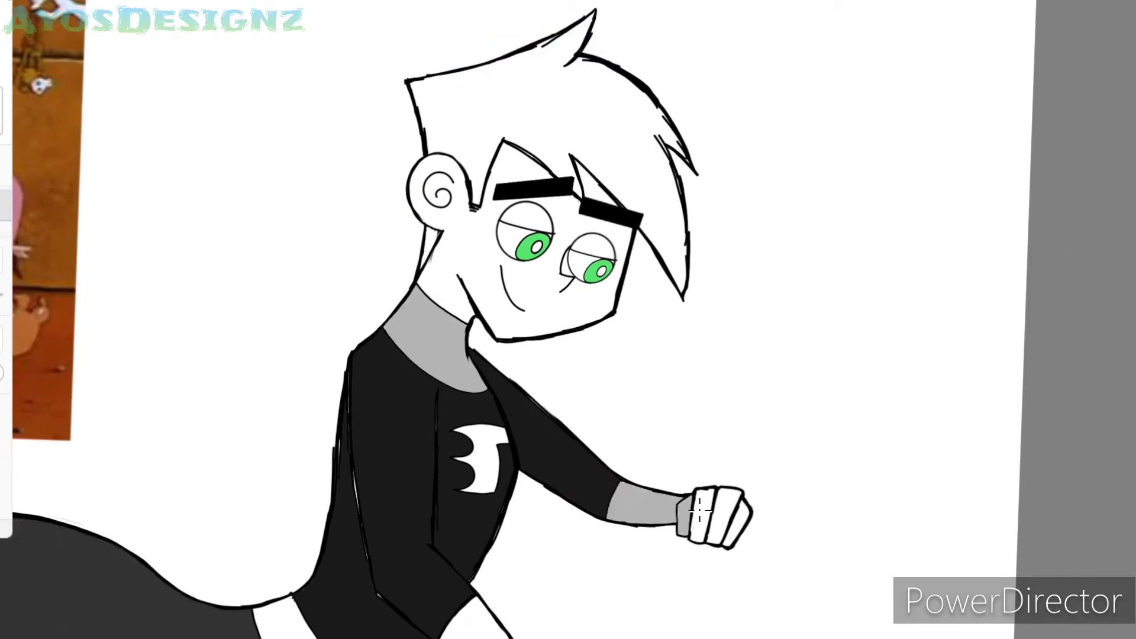
{"action": "left_click", "coordinate": [719, 516]}
{"action": "left_click", "coordinate": [473, 619]}
{"action": "left_click", "coordinate": [479, 456]}
{"action": "left_click", "coordinate": [281, 618]}
- Fill the boy's hair light grey, including the strand behind his ear, and save the drawing
{"action": "left_click", "coordinate": [533, 101]}
{"action": "left_click", "coordinate": [430, 248]}
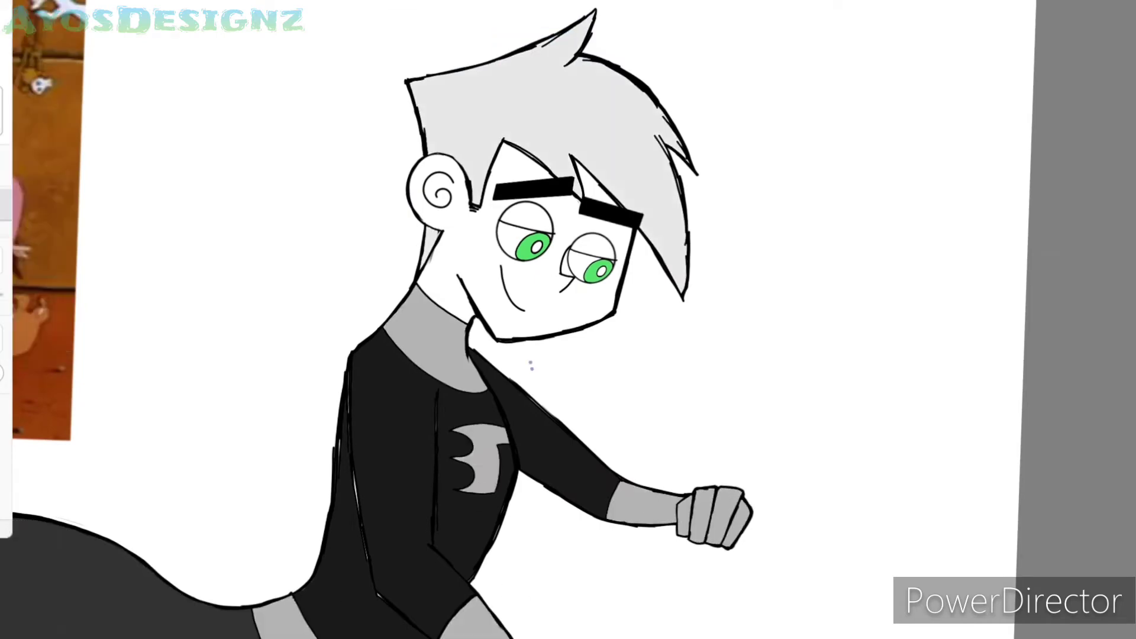
{"action": "key", "text": "ctrl+s"}
- Cover the unfilled white slivers along the boy's near arm outline with the suit's near-black
{"action": "left_click_drag", "start_coordinate": [568, 355], "coordinate": [535, 355]}
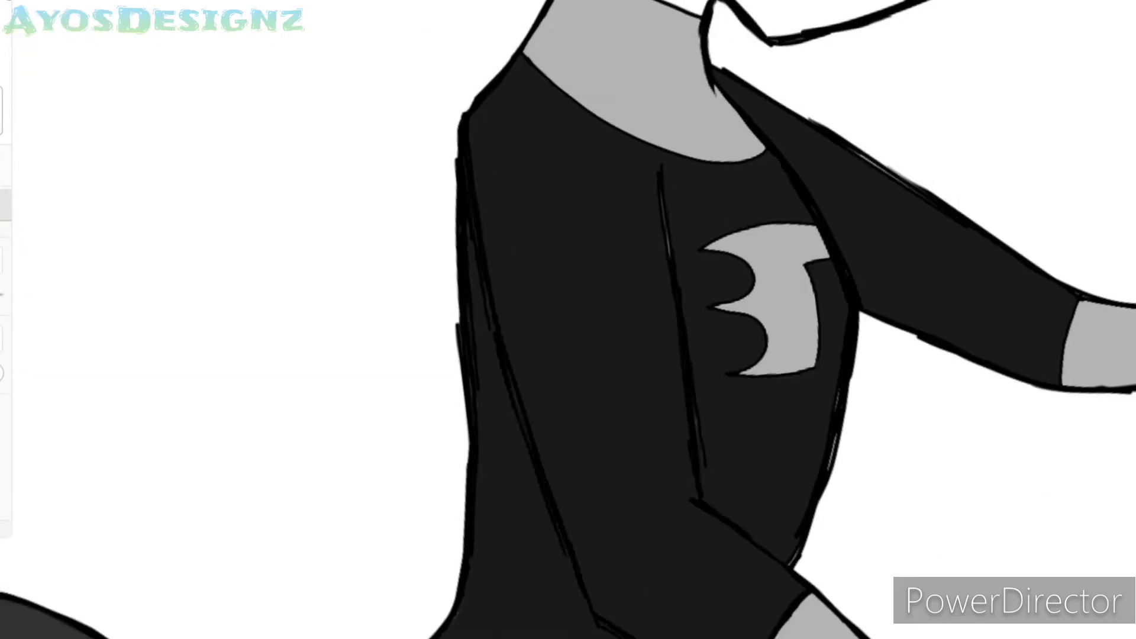
{"action": "scroll", "coordinate": [512, 229], "scroll_direction": "up", "scroll_amount": 2}
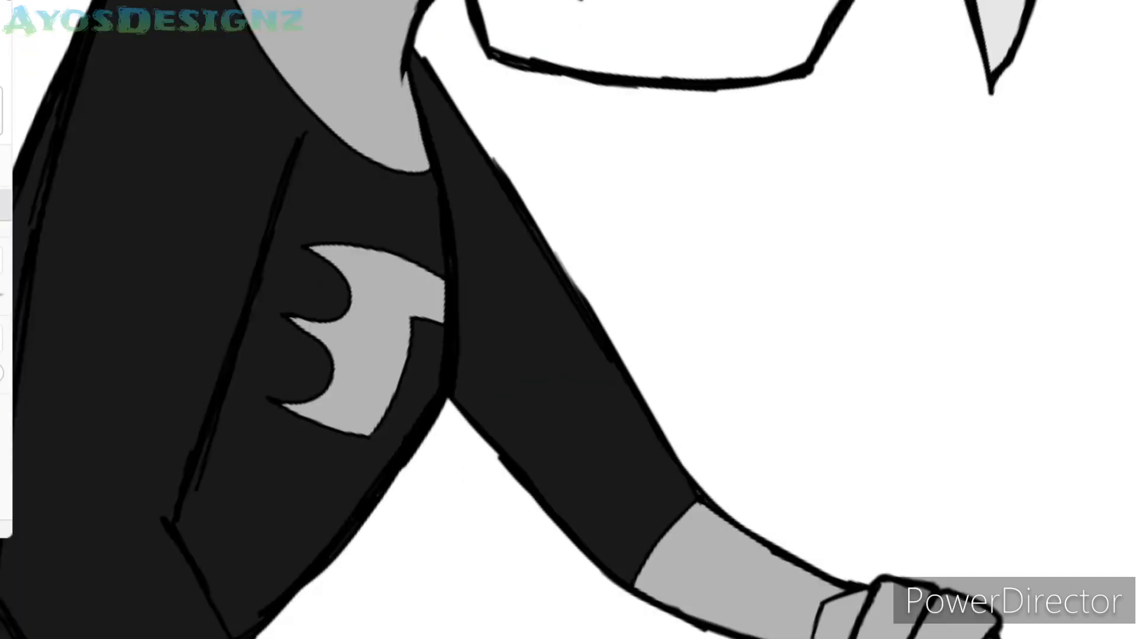
{"action": "scroll", "coordinate": [512, 229], "scroll_direction": "down", "scroll_amount": 5}
{"action": "scroll", "coordinate": [513, 320], "scroll_direction": "up", "scroll_amount": 2}
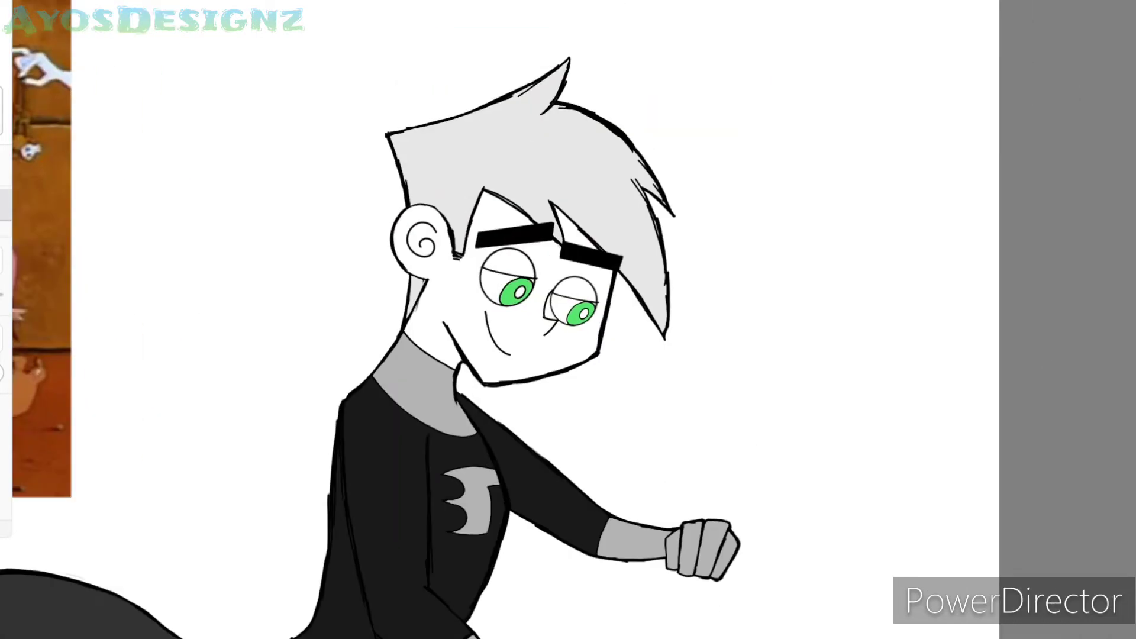